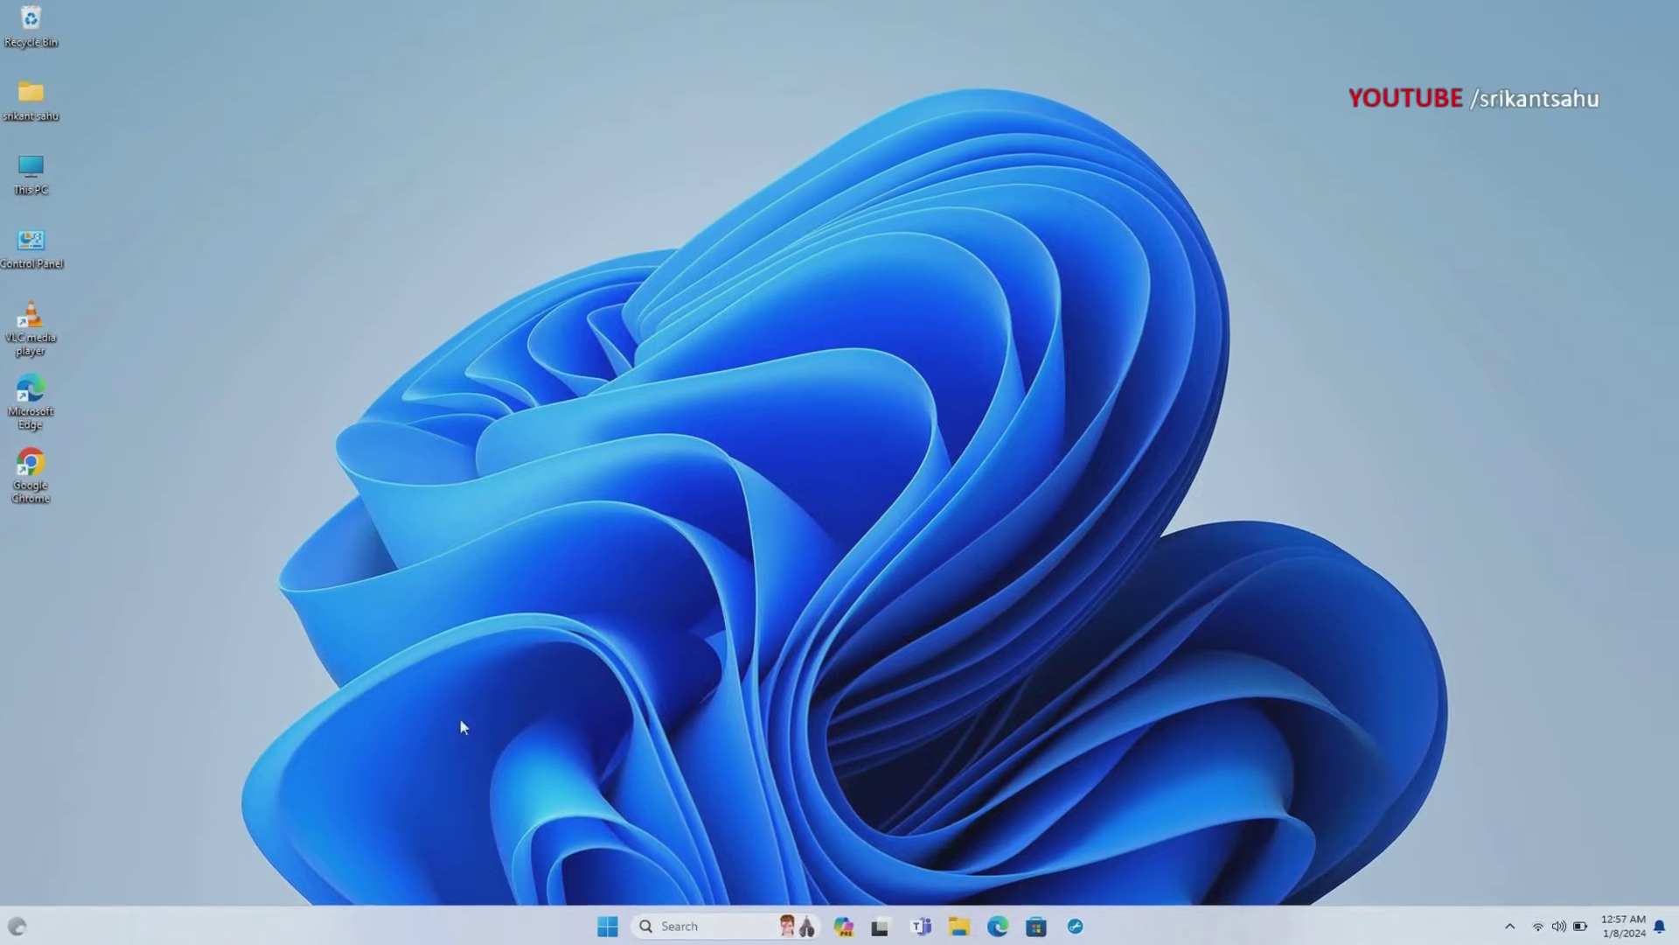
# Step: Restart the computer from the Start menu's power options
pyautogui.click(607, 928)
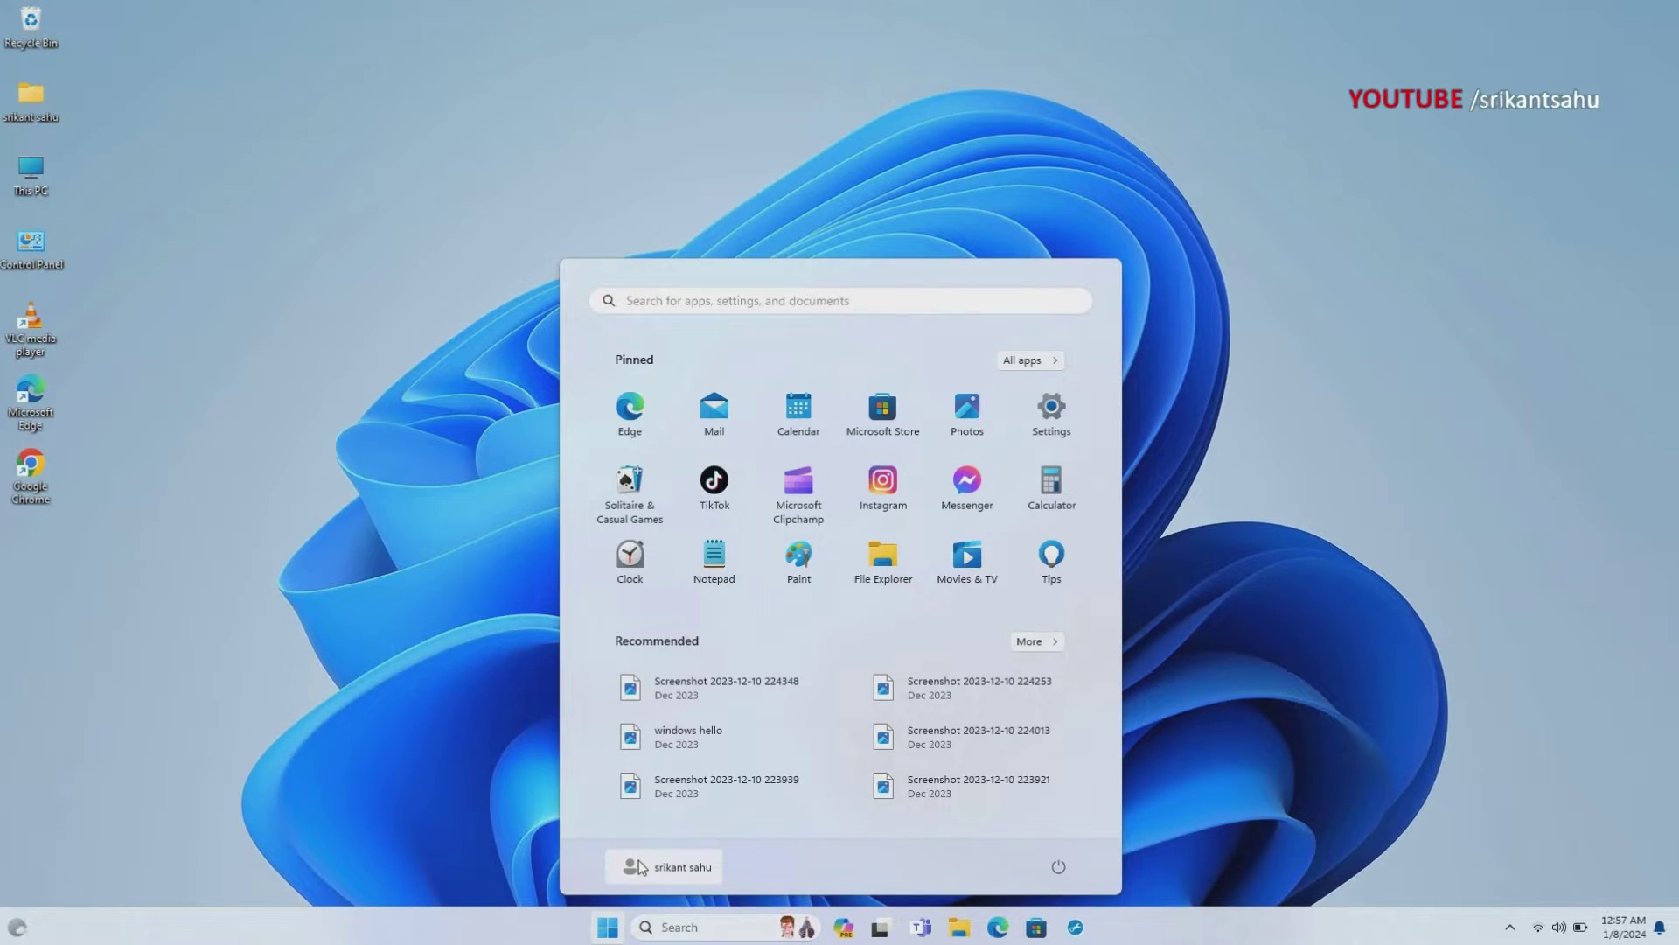
pyautogui.click(1058, 866)
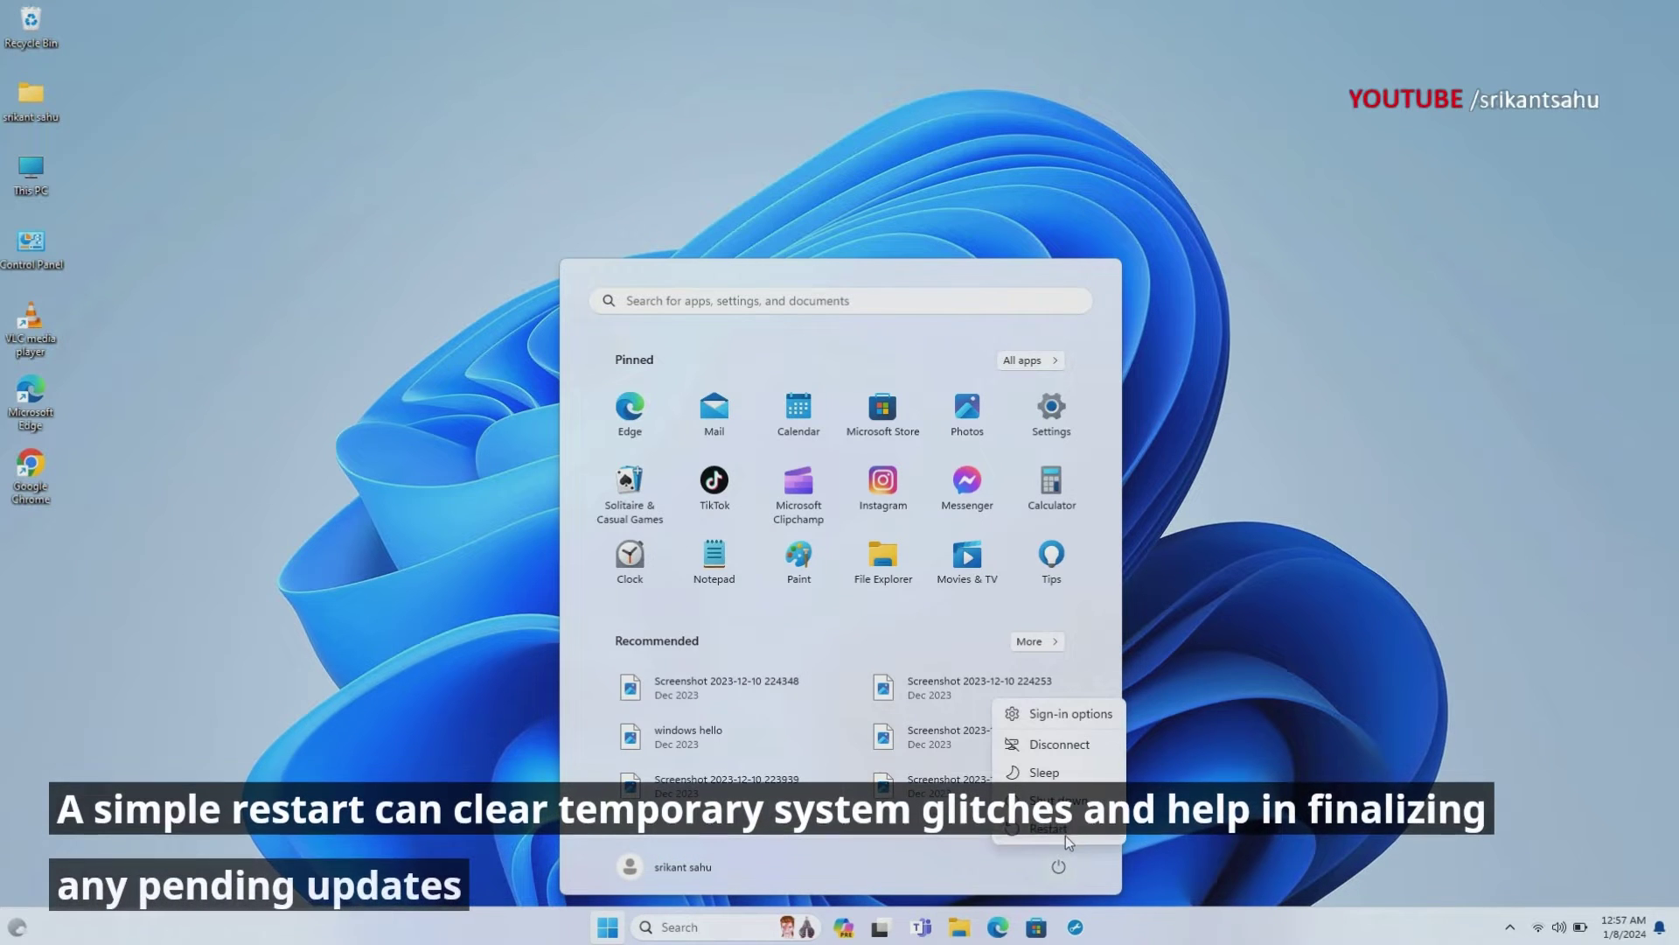
pyautogui.click(1069, 835)
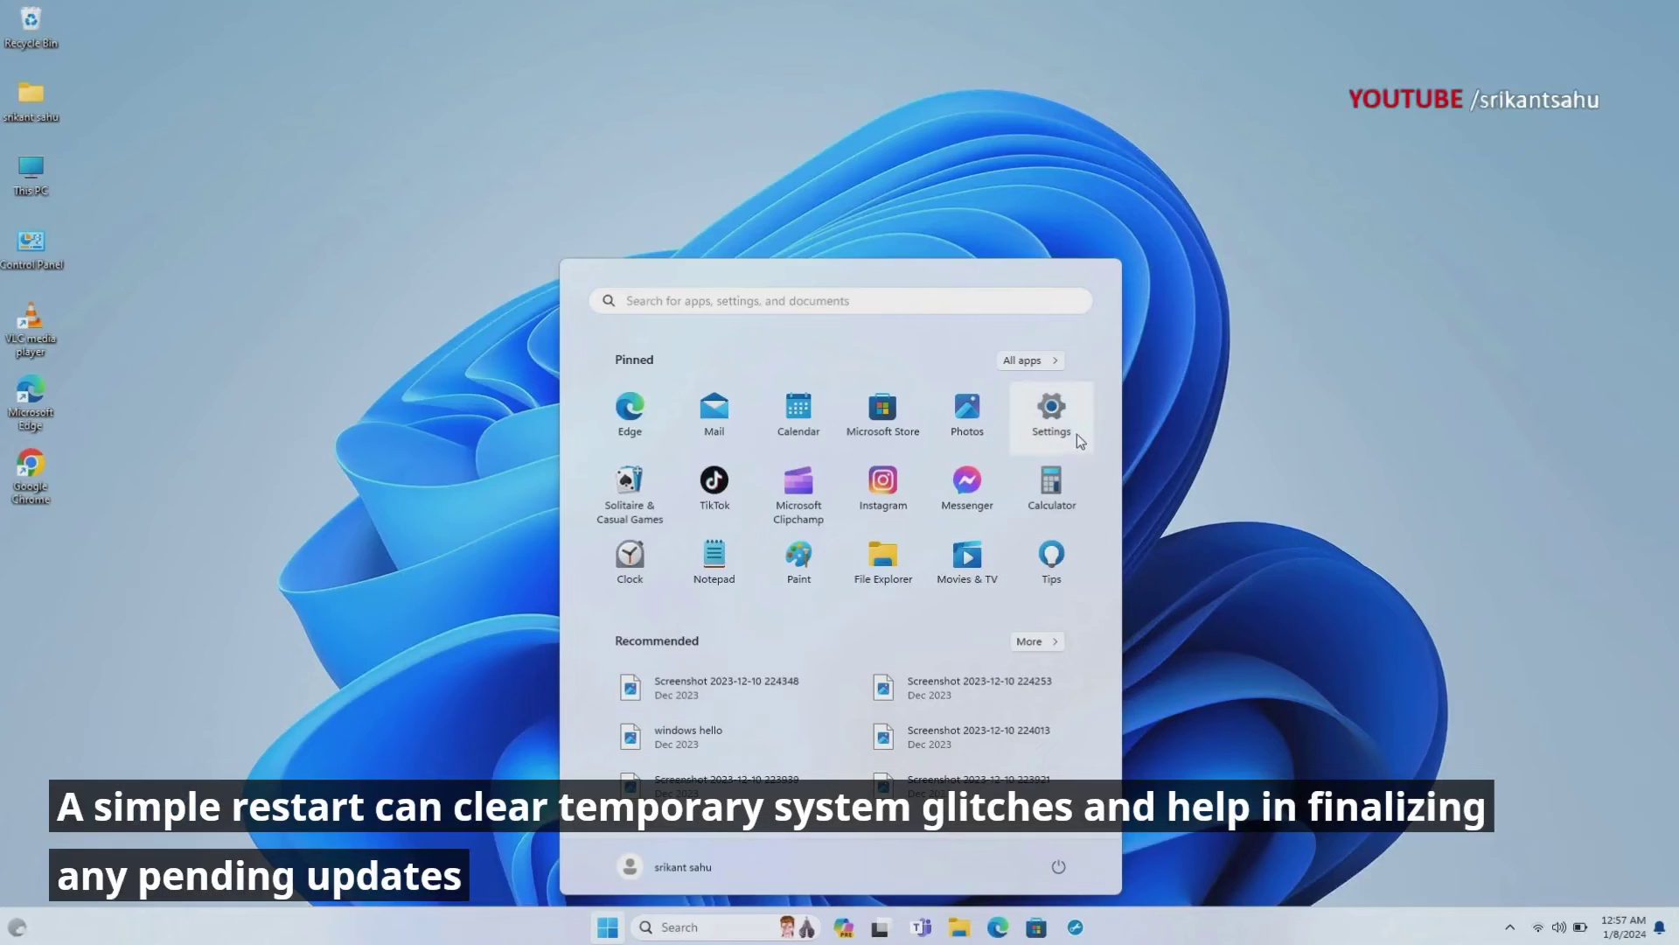
# Step: Open Settings to the Windows Update page and start a check for updates
pyautogui.click(1074, 418)
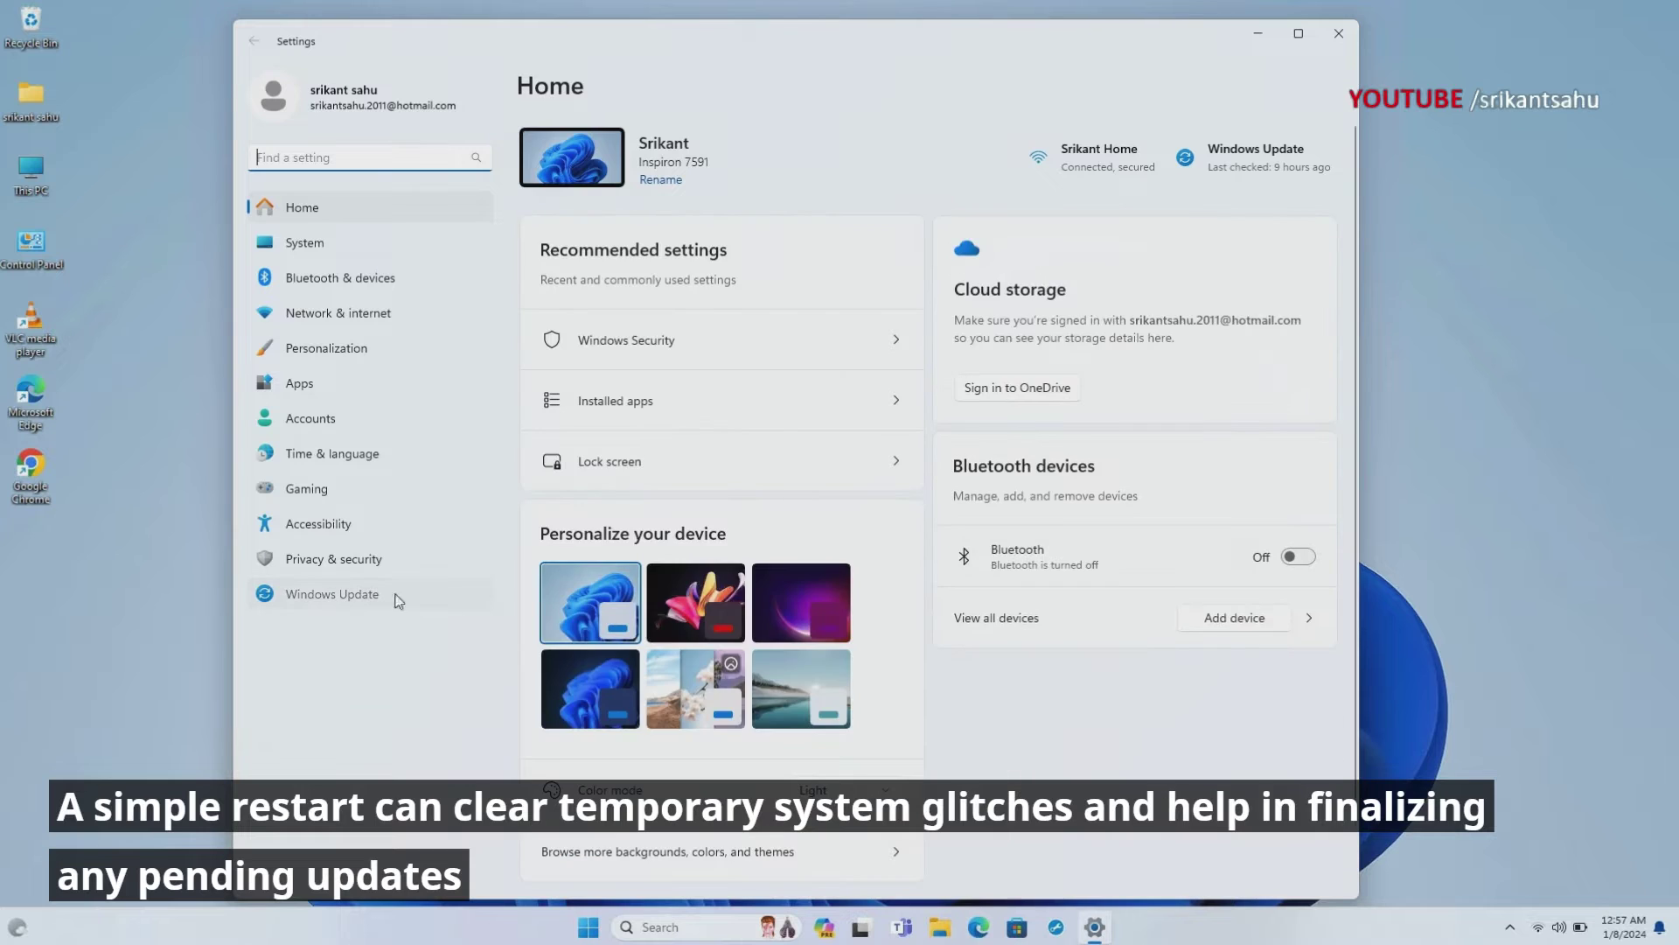
pyautogui.click(400, 598)
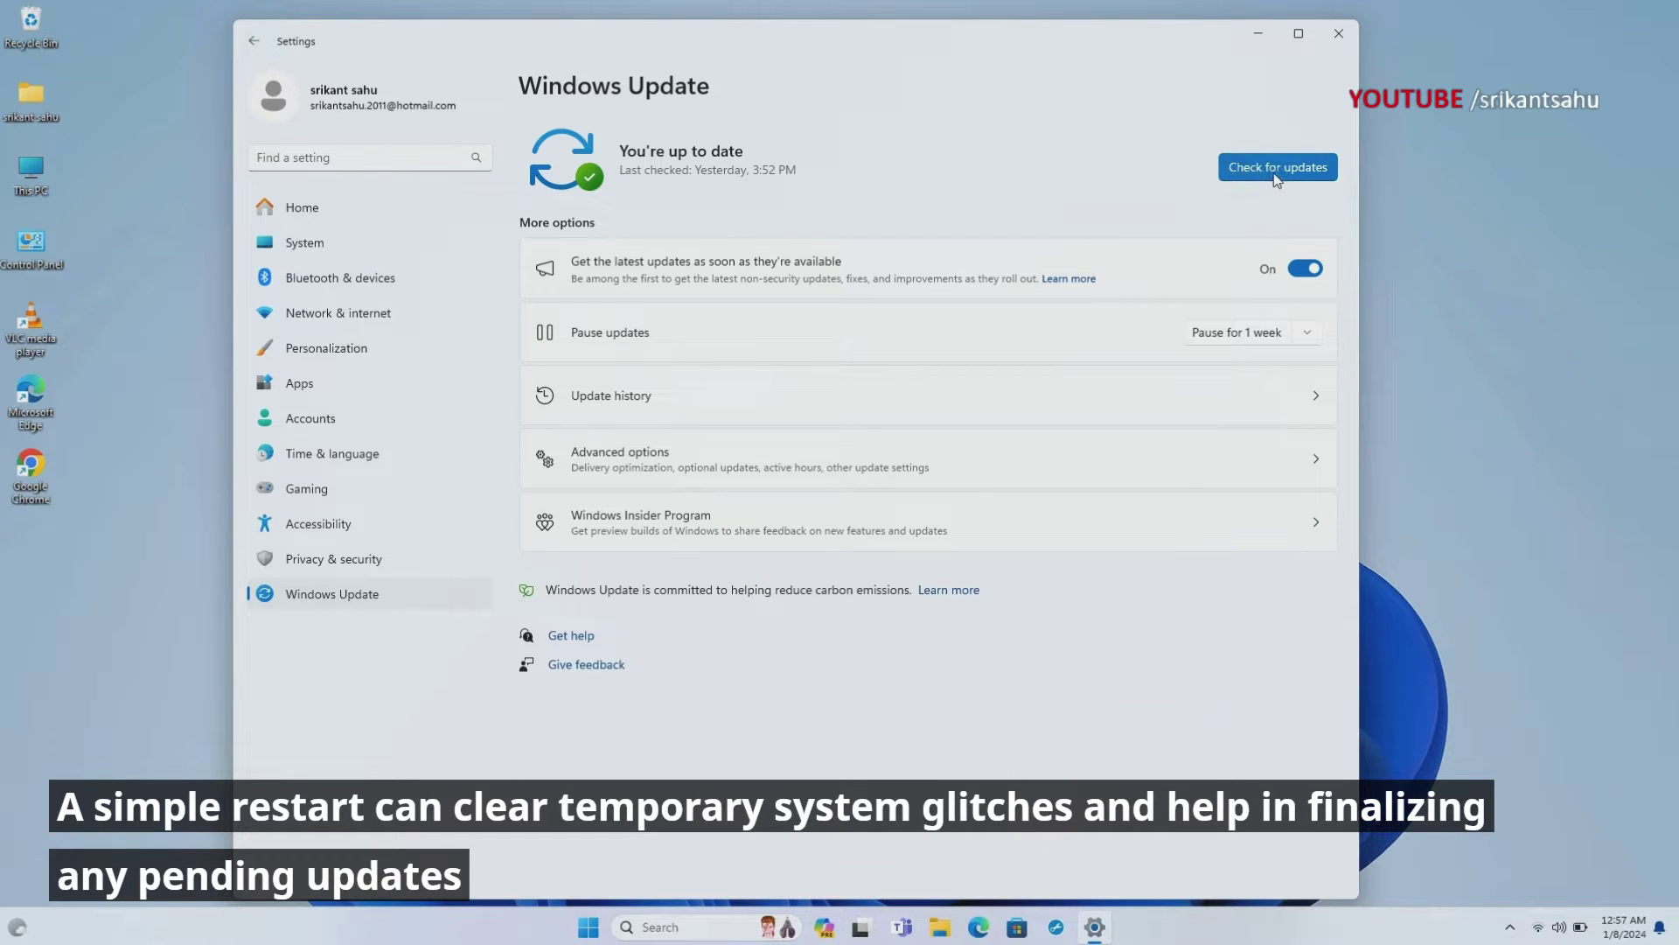
pyautogui.click(1275, 172)
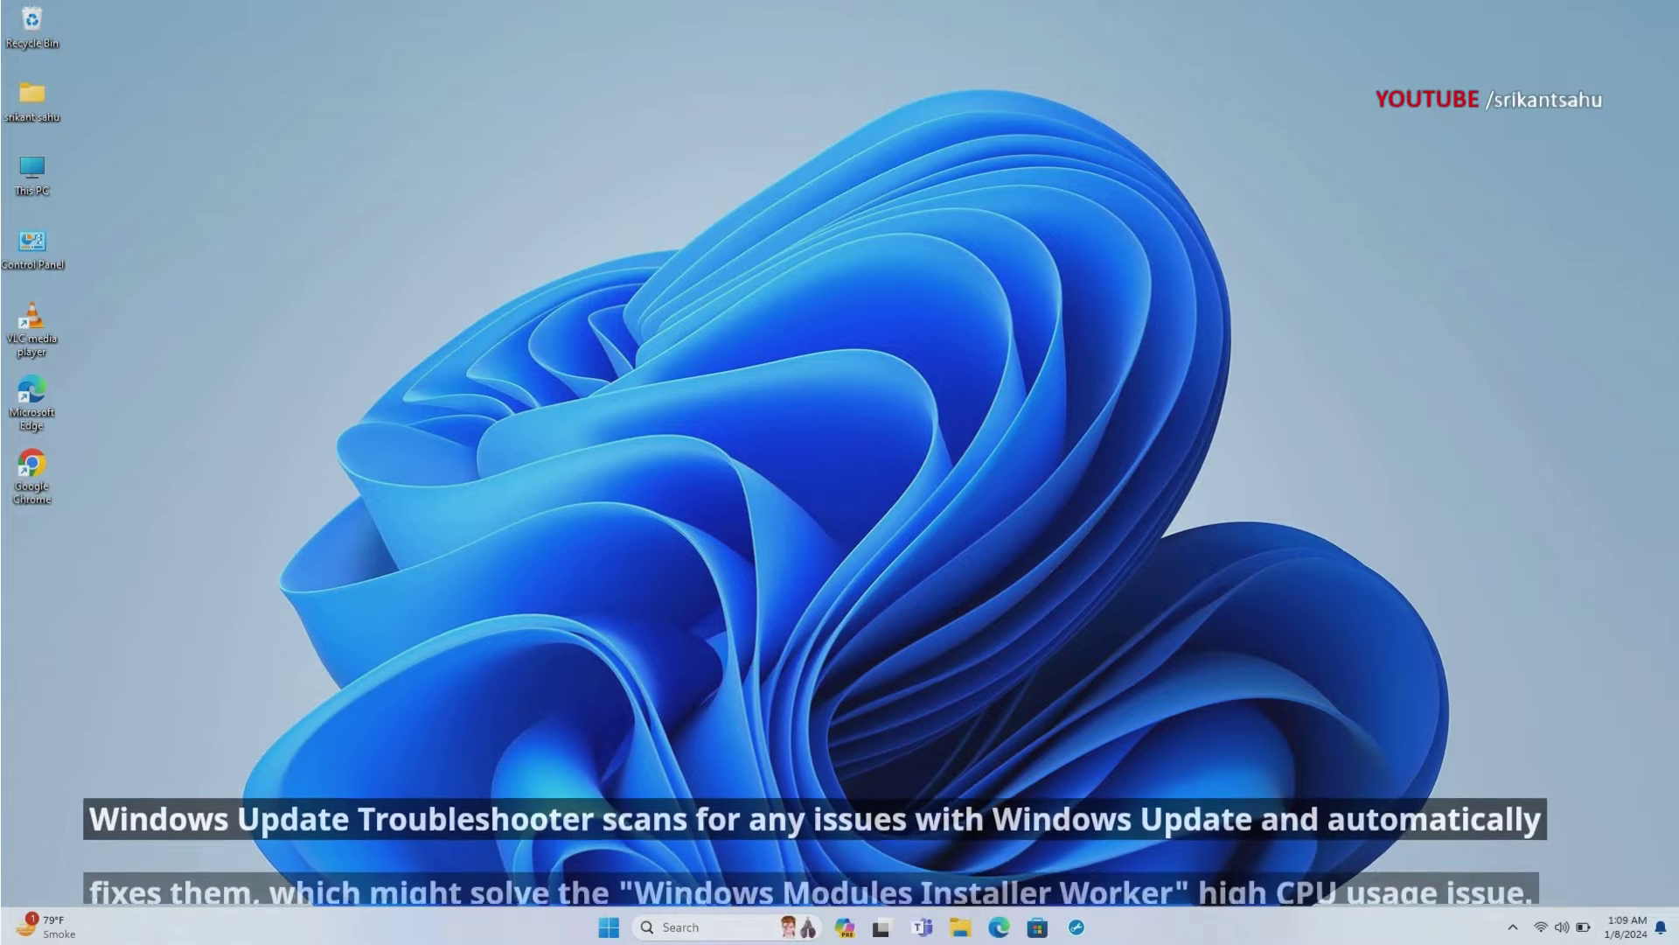
# Step: Run the Windows Update troubleshooter from System > Troubleshoot > Other troubleshooters
pyautogui.click(607, 927)
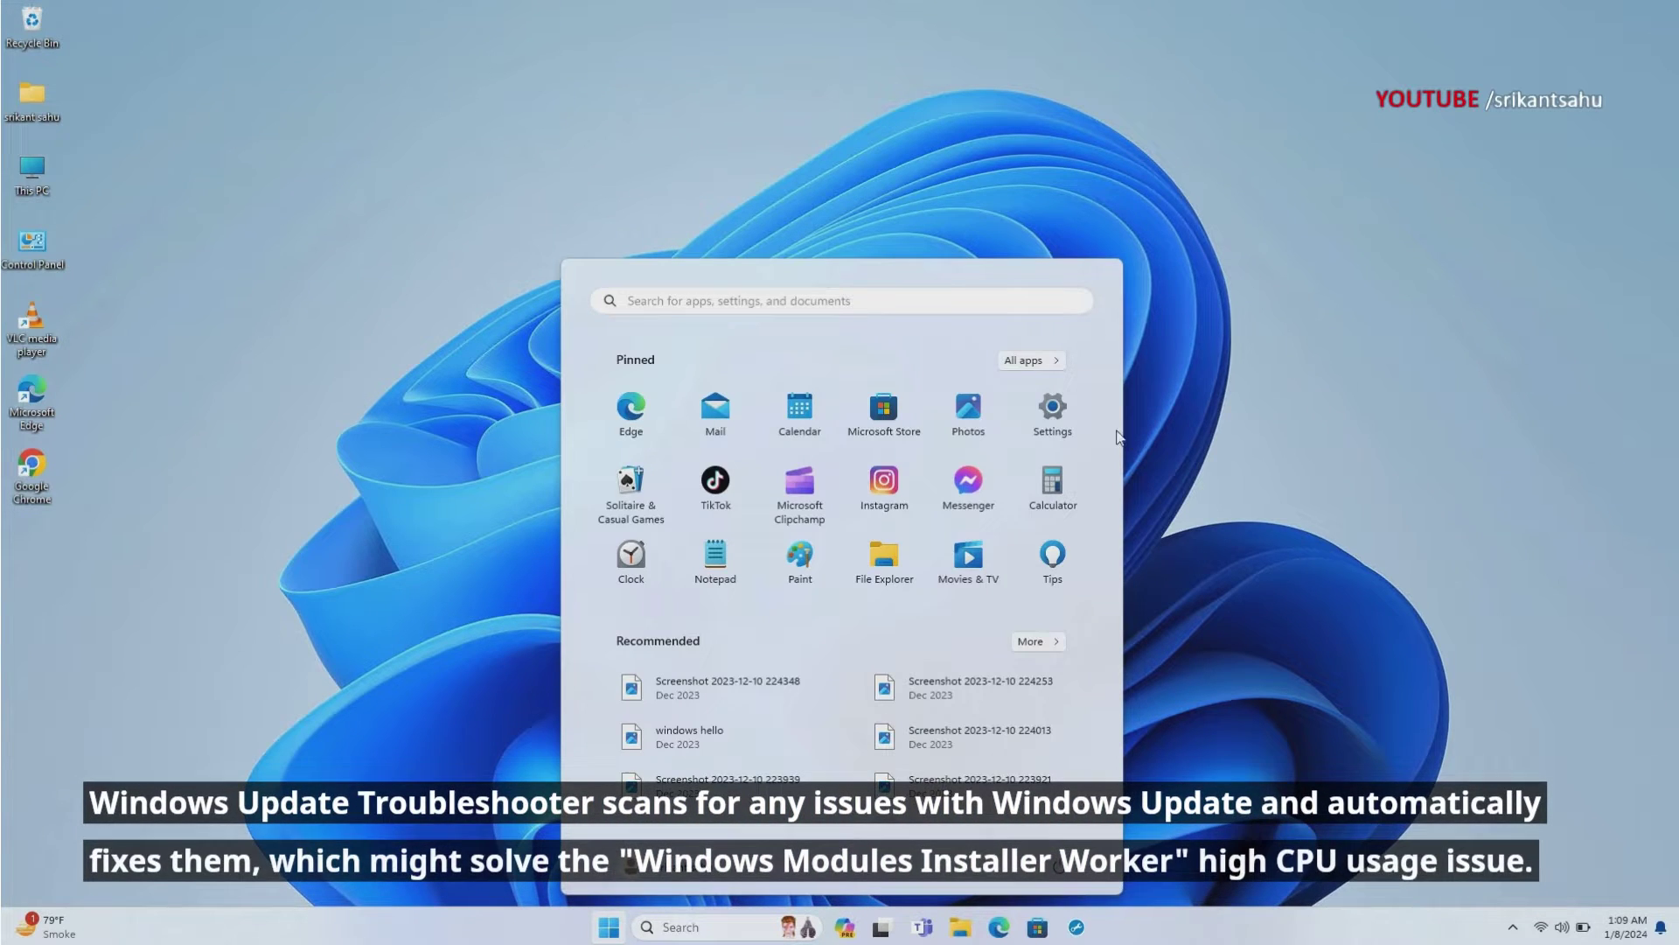
pyautogui.click(1049, 410)
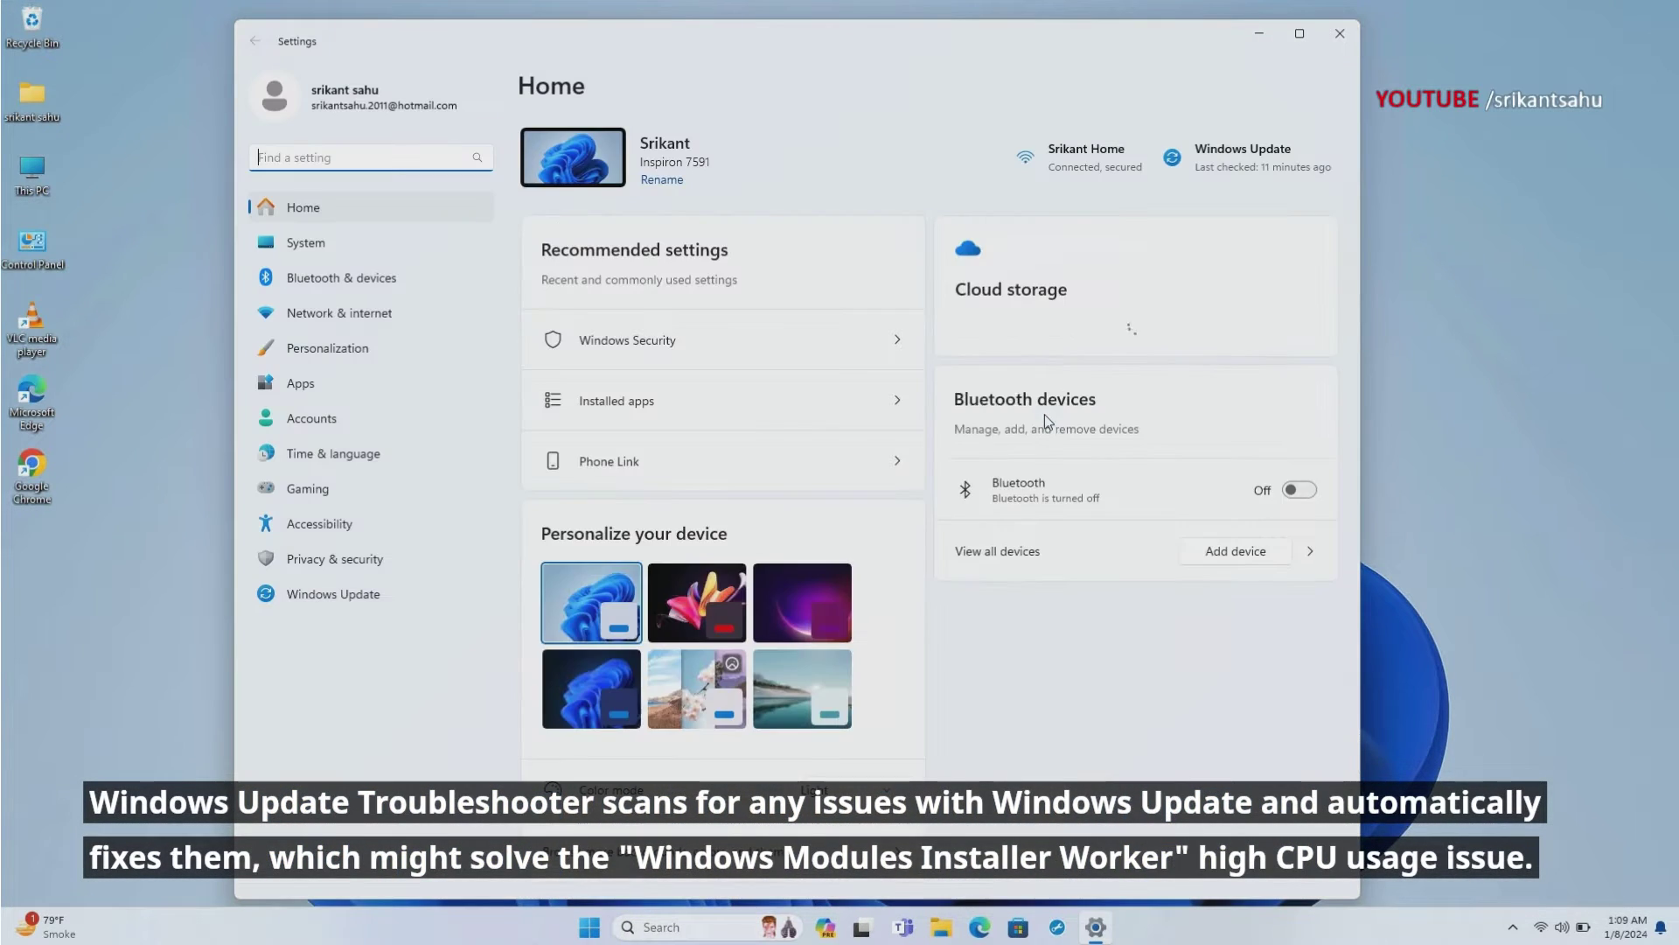
pyautogui.click(306, 243)
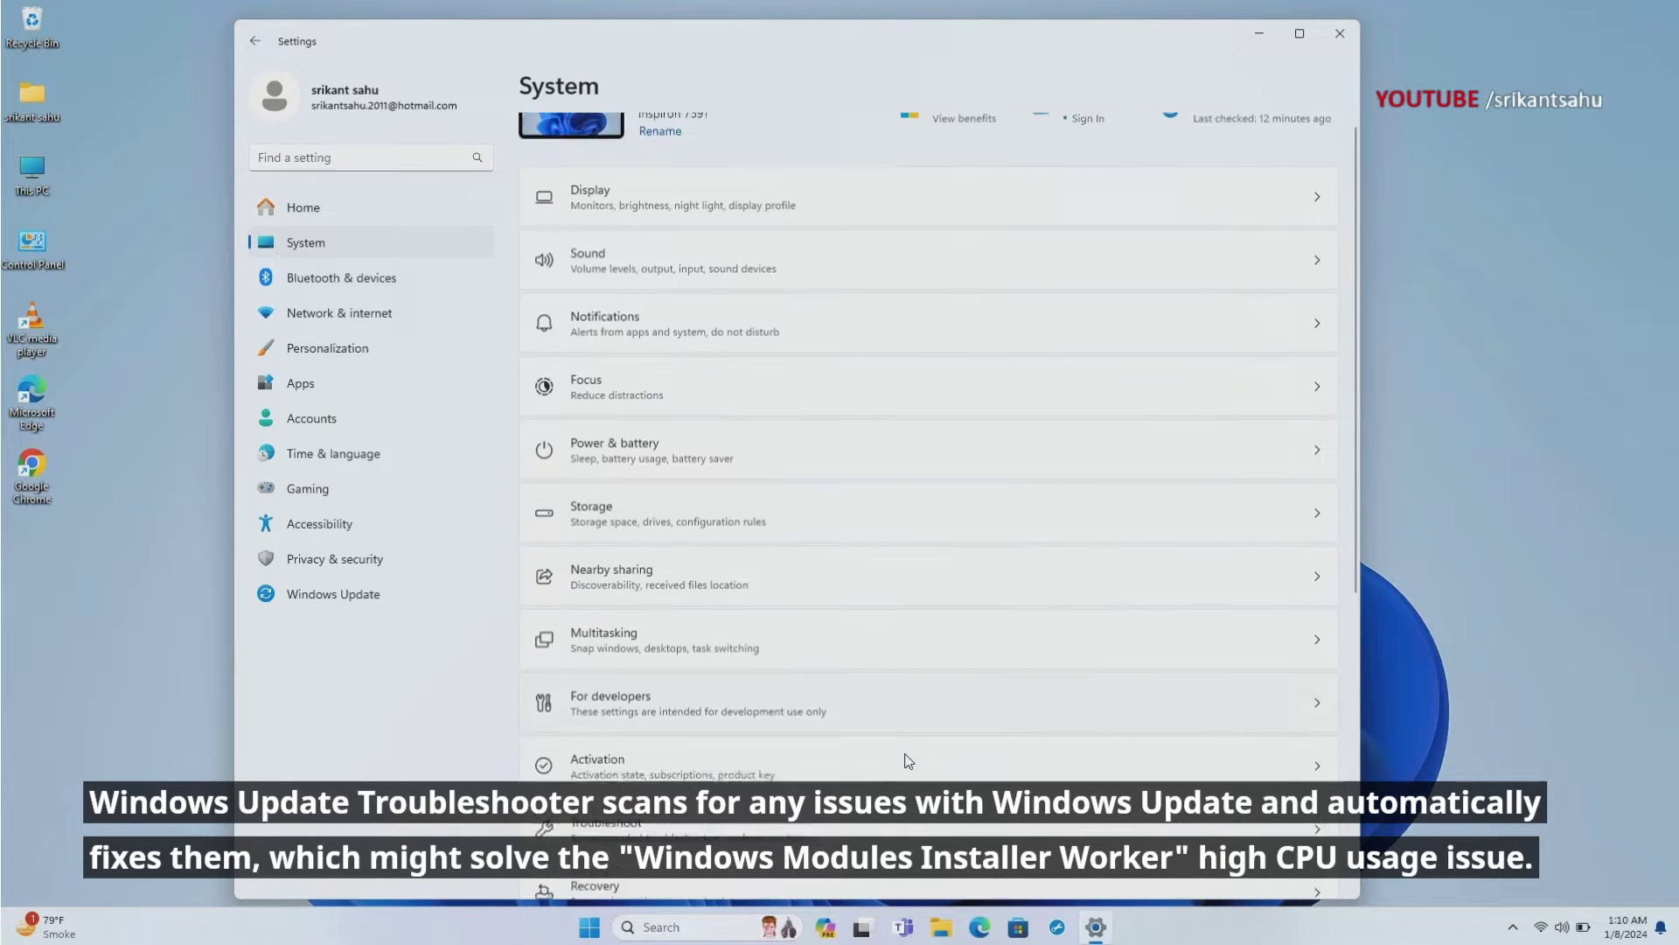
pyautogui.scroll(-2, 1037, 606)
pyautogui.click(1150, 756)
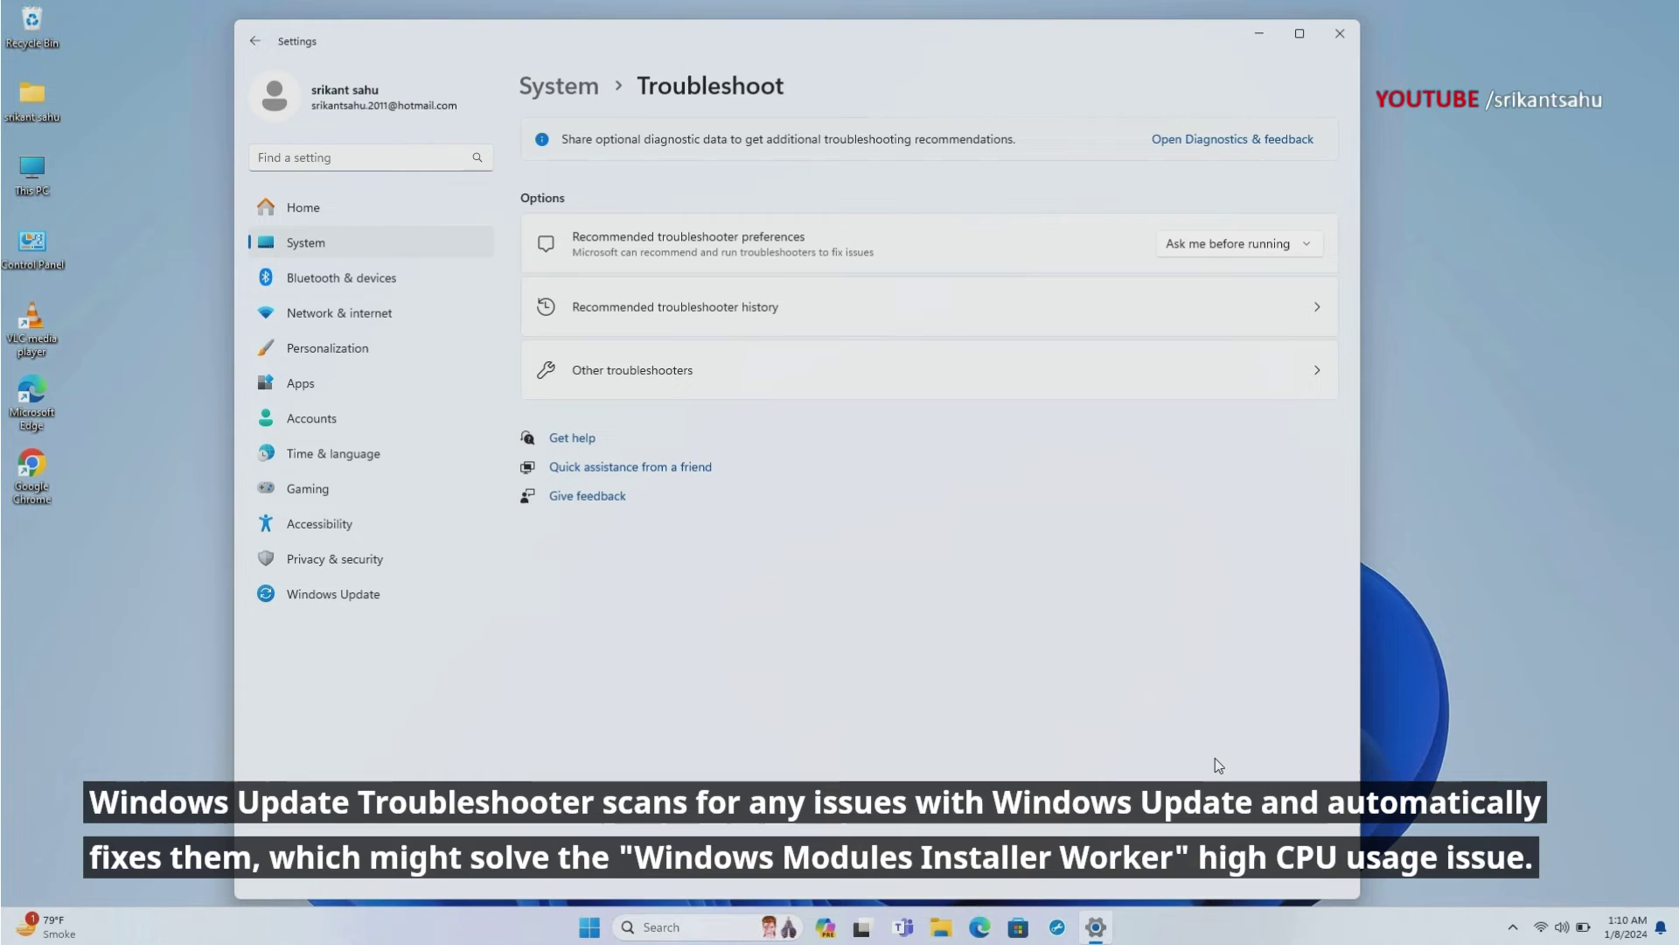
pyautogui.click(808, 372)
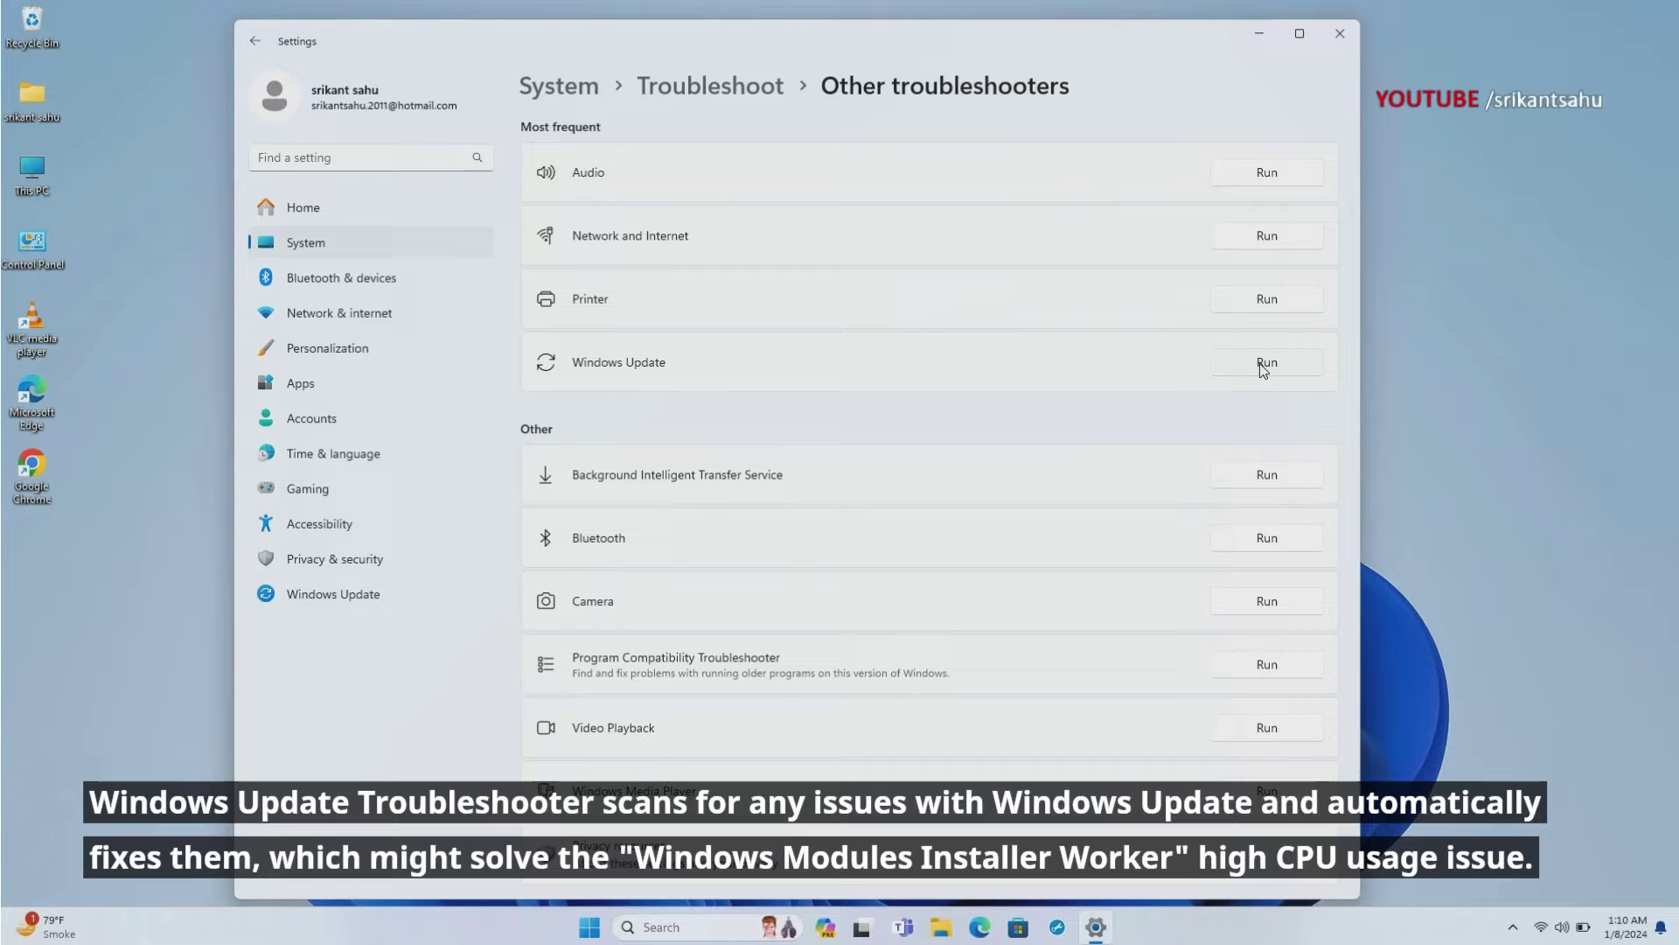
pyautogui.click(1263, 369)
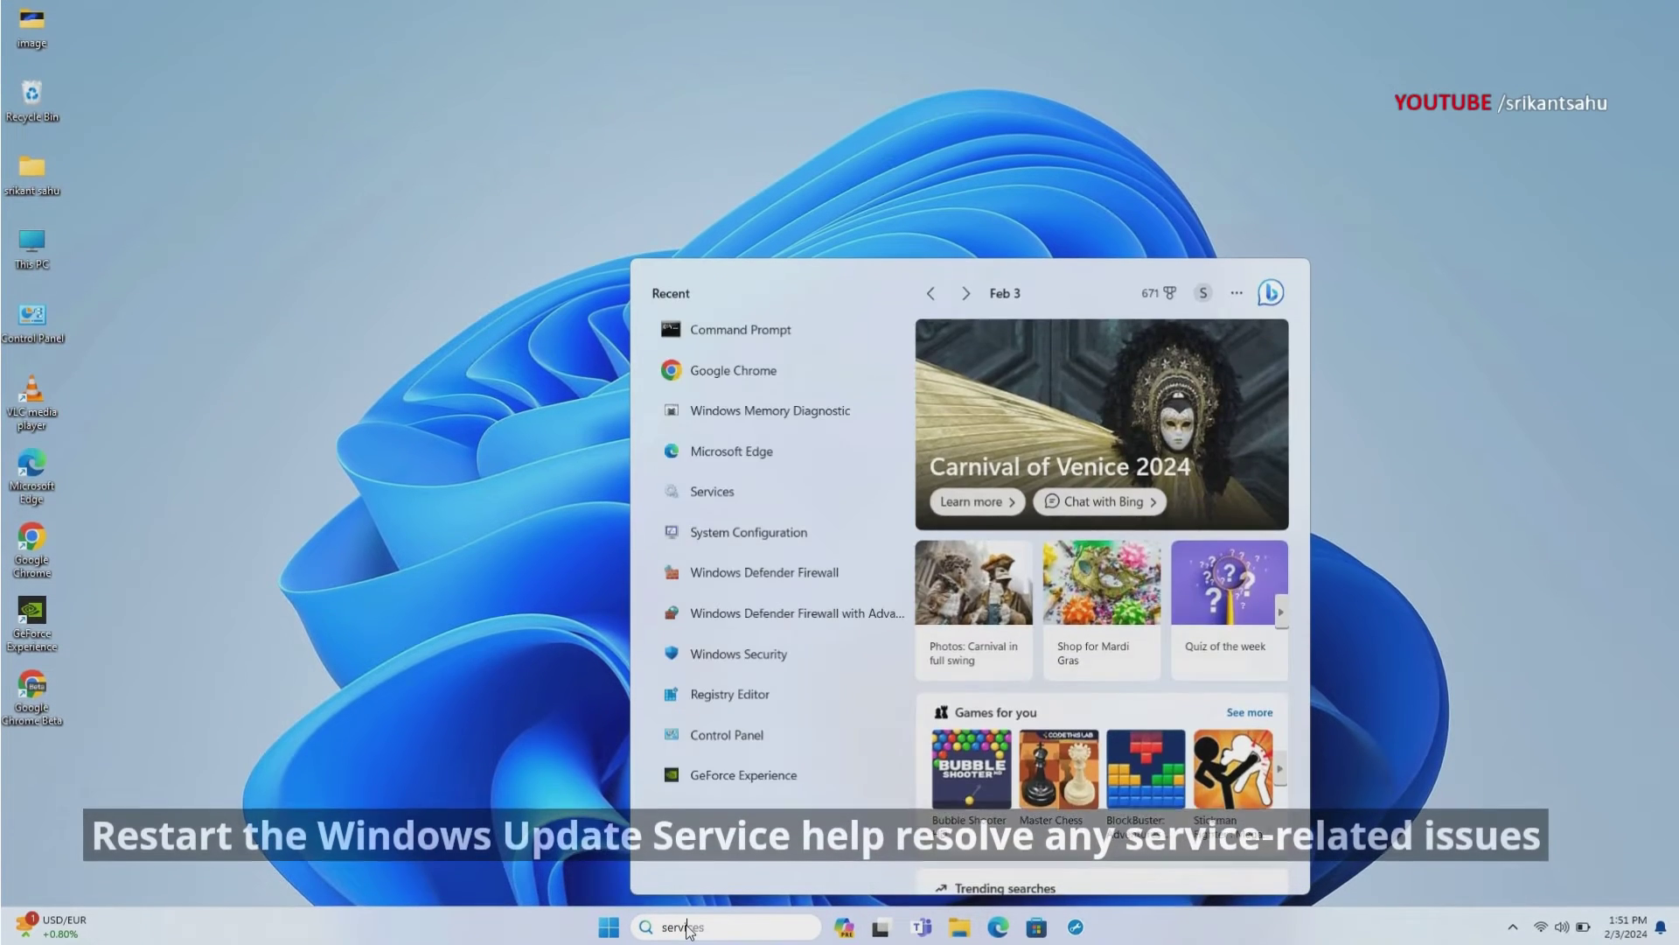
pyautogui.write('vices.msc')
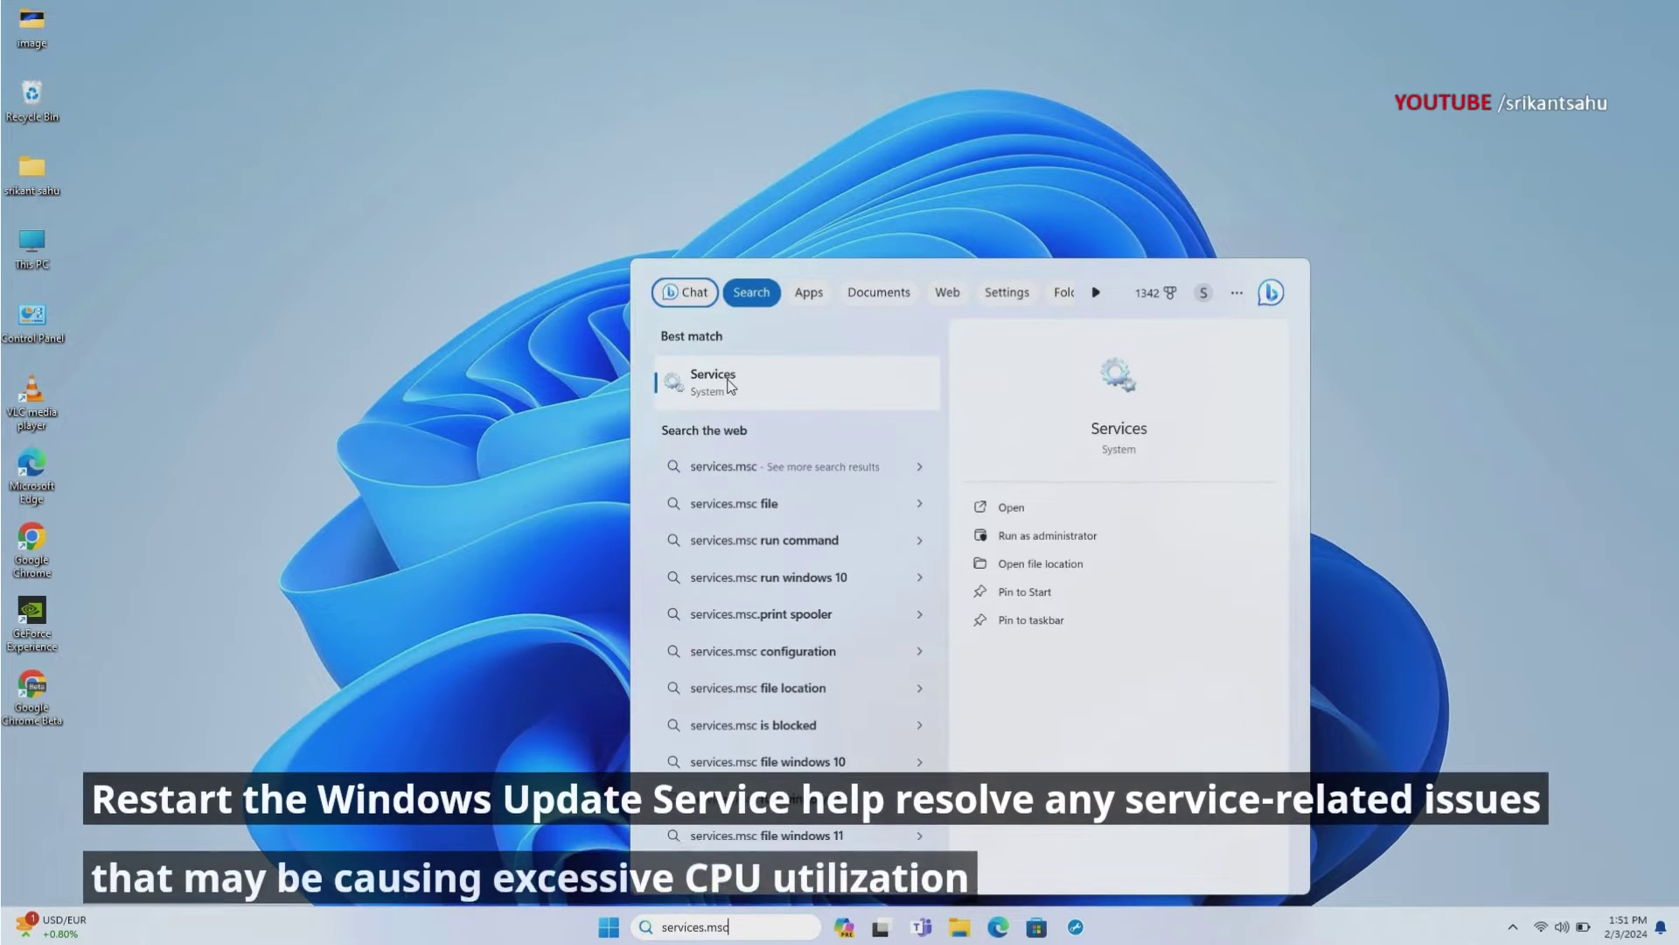
# Step: Open the Services console and restart the Windows Update service
pyautogui.press('Return')
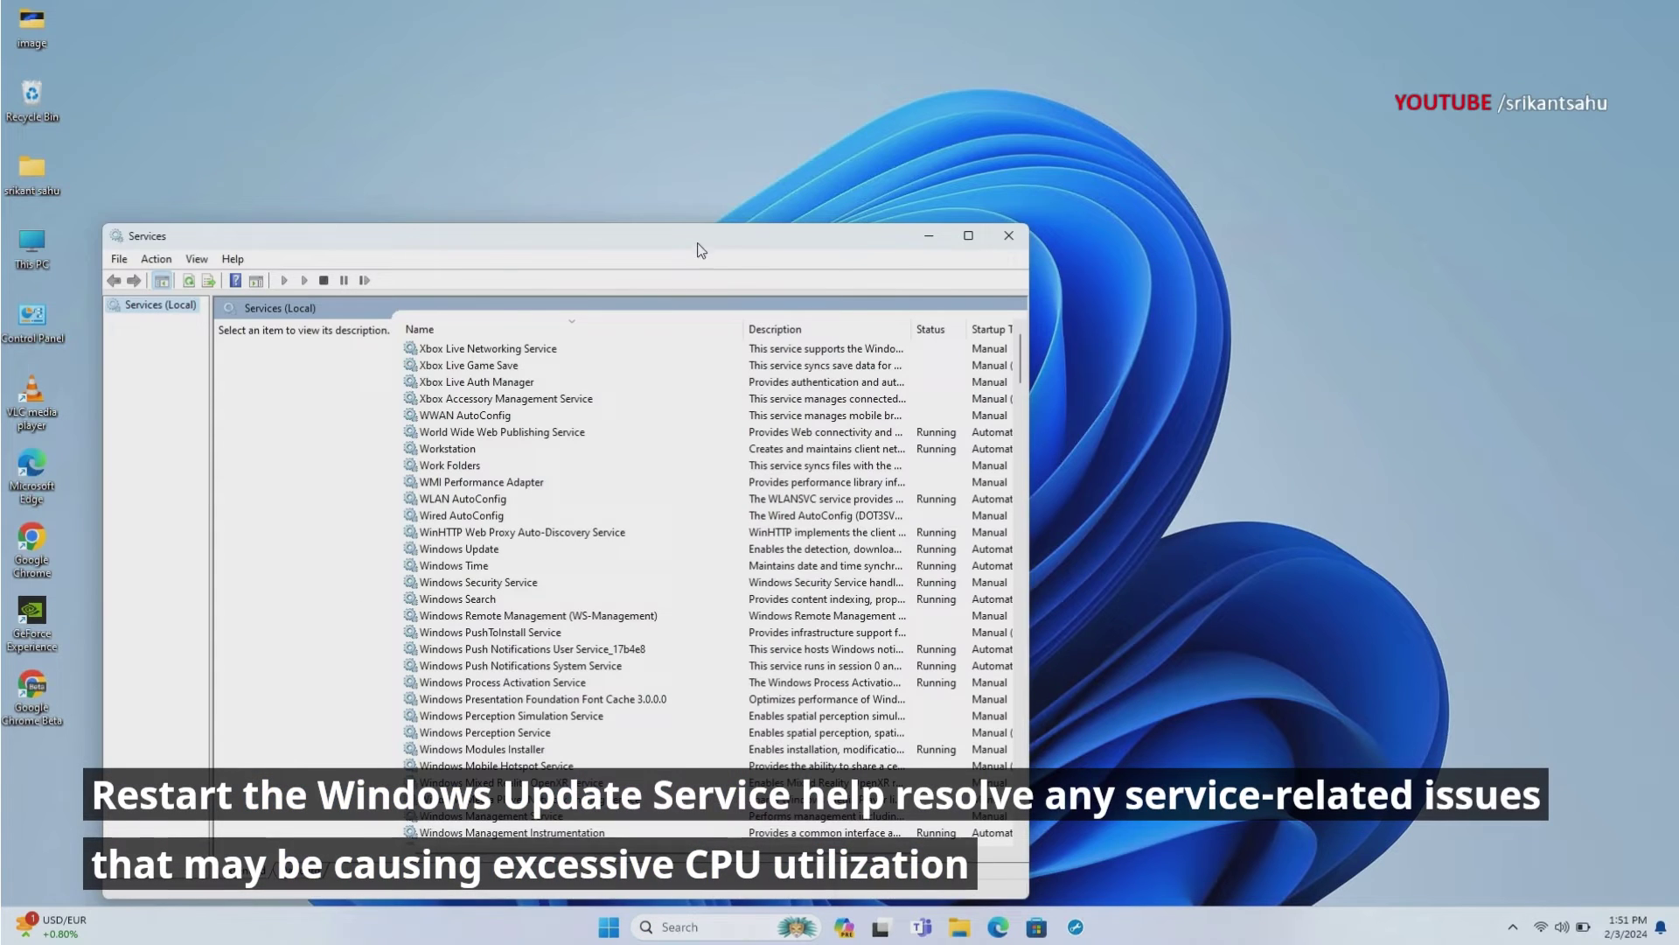
pyautogui.moveTo(694, 236); pyautogui.dragTo(796, 115)
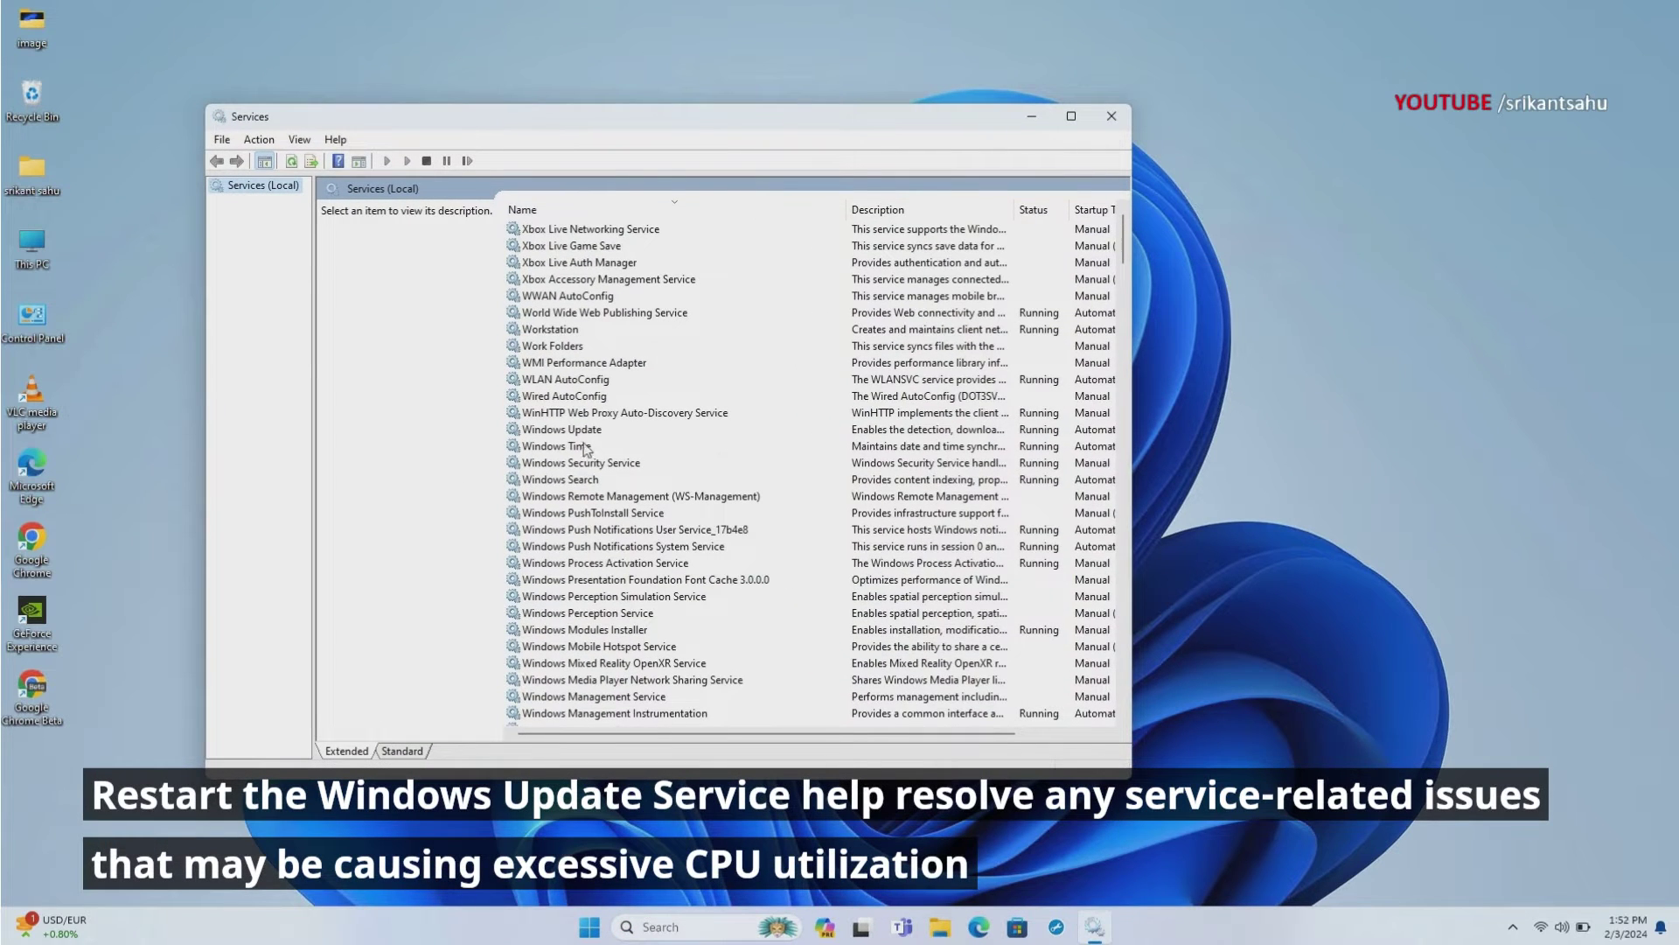
pyautogui.click(565, 431)
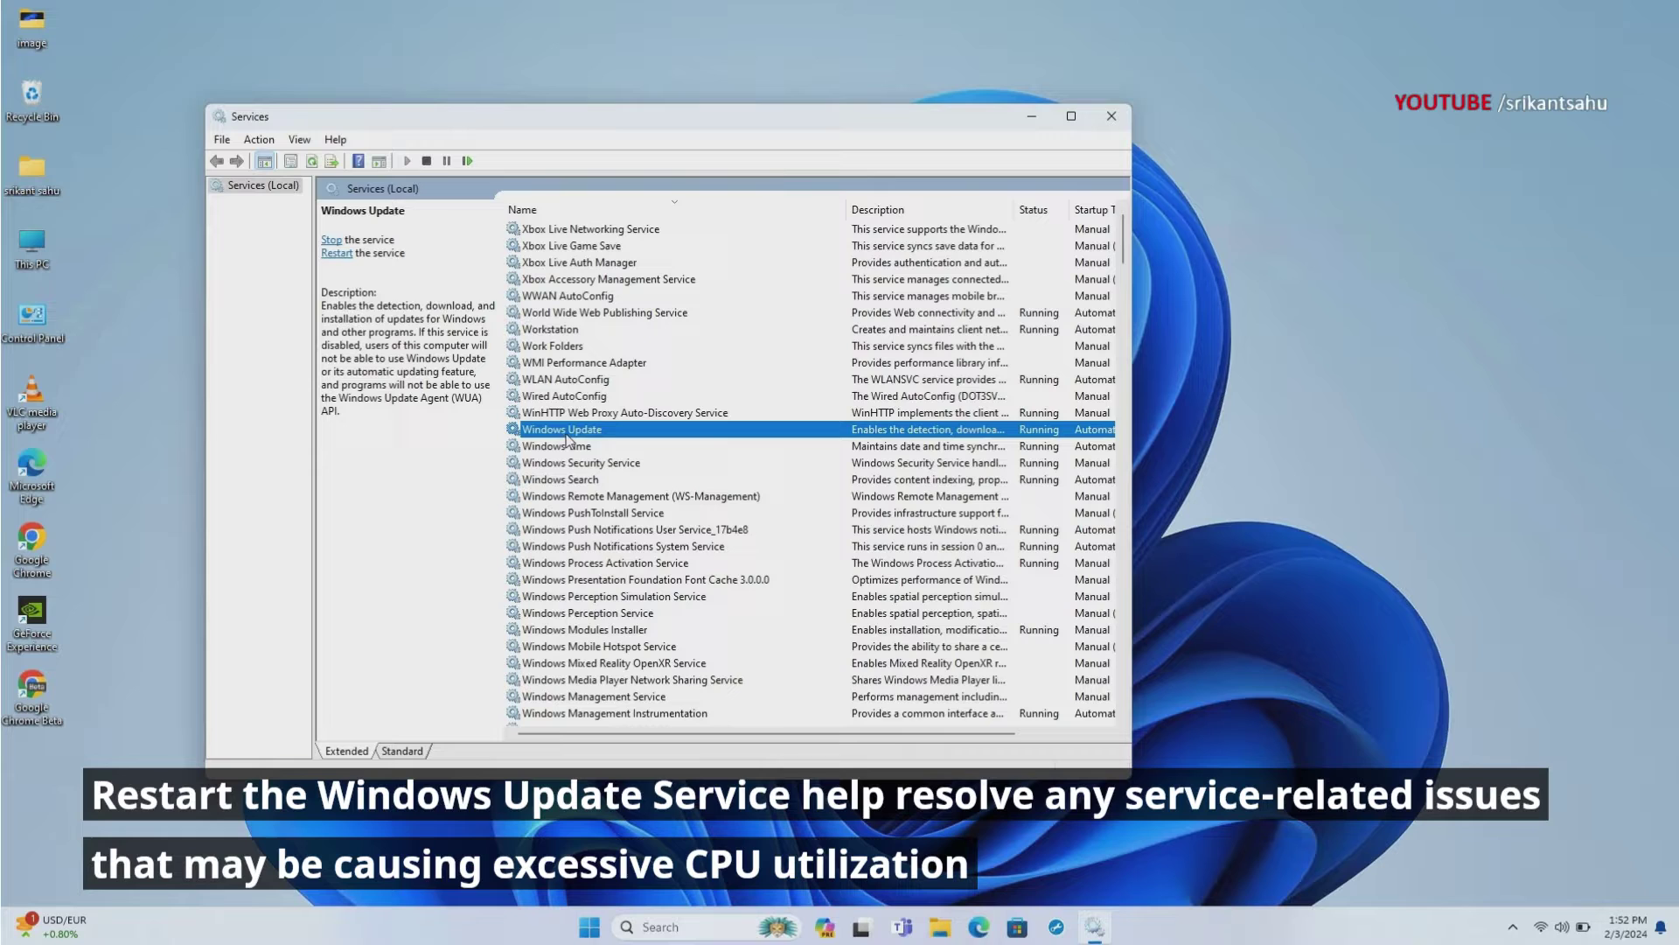
pyautogui.rightClick(579, 437)
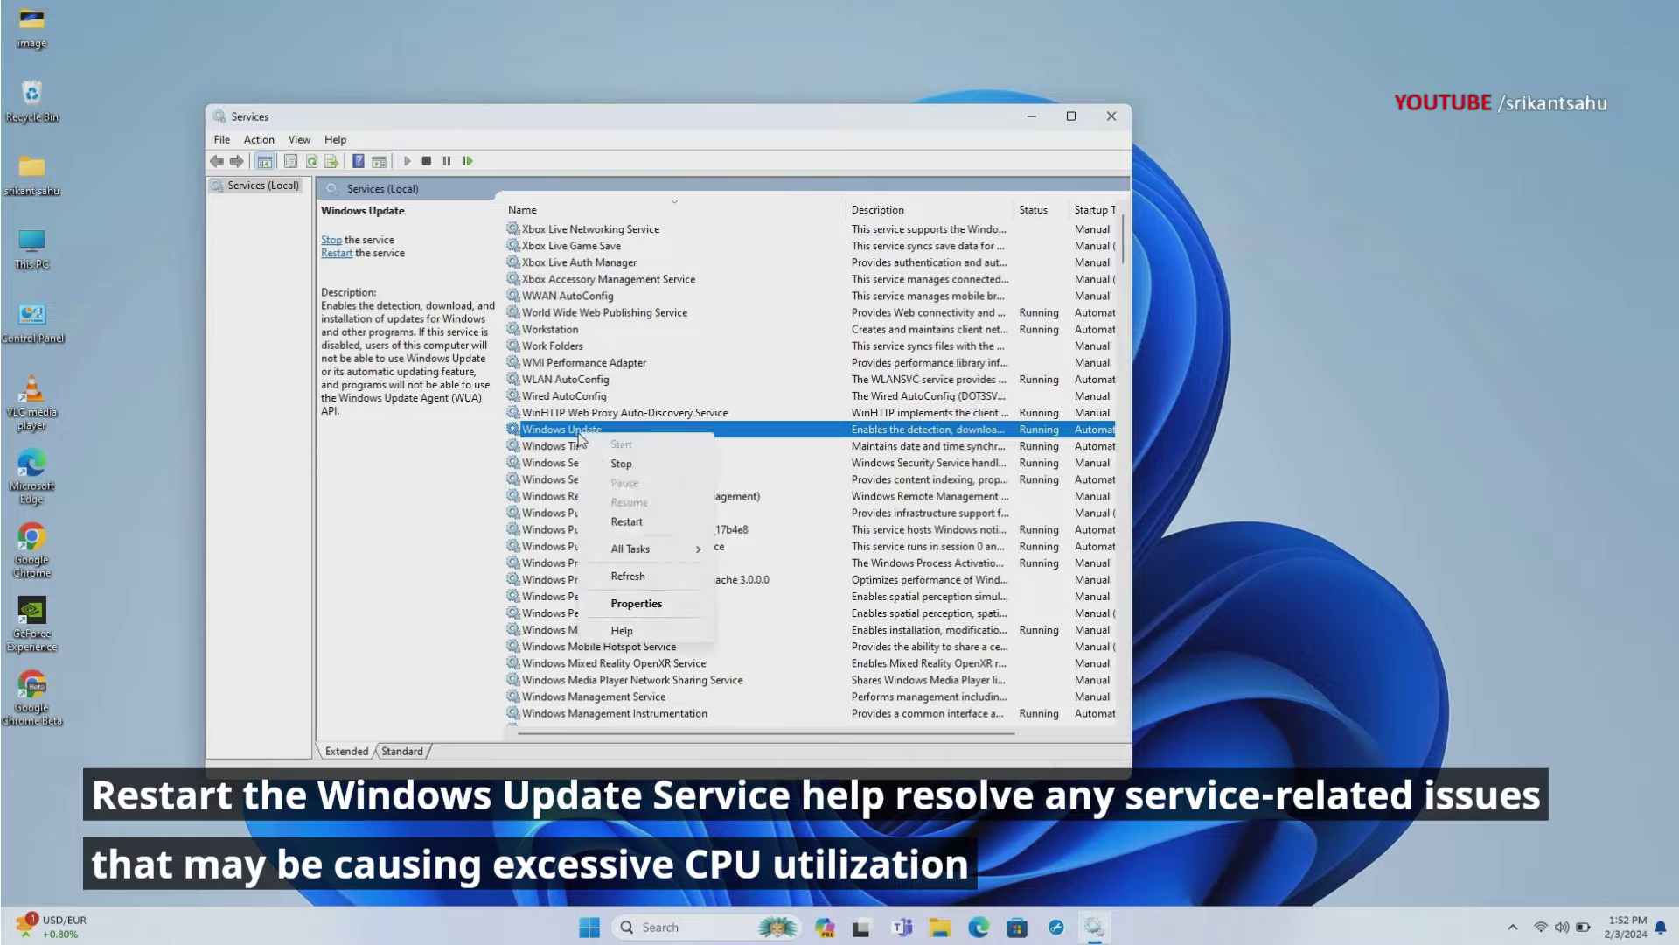
pyautogui.click(628, 521)
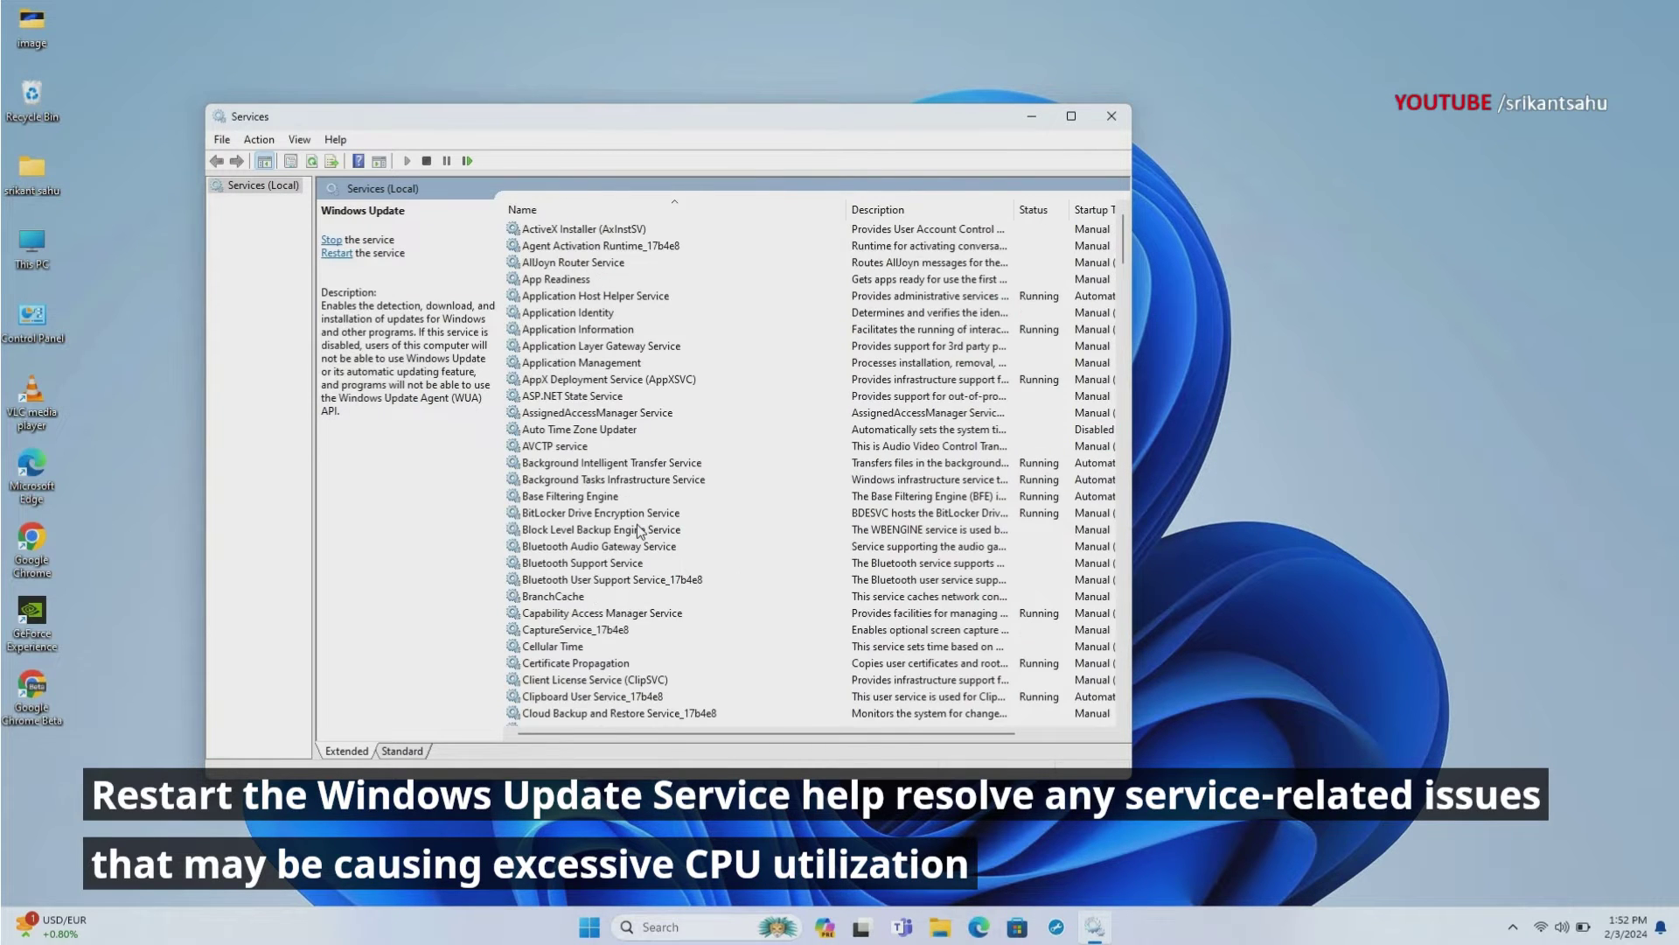
pyautogui.scroll(-10, 649, 538)
pyautogui.scroll(-10, 630, 565)
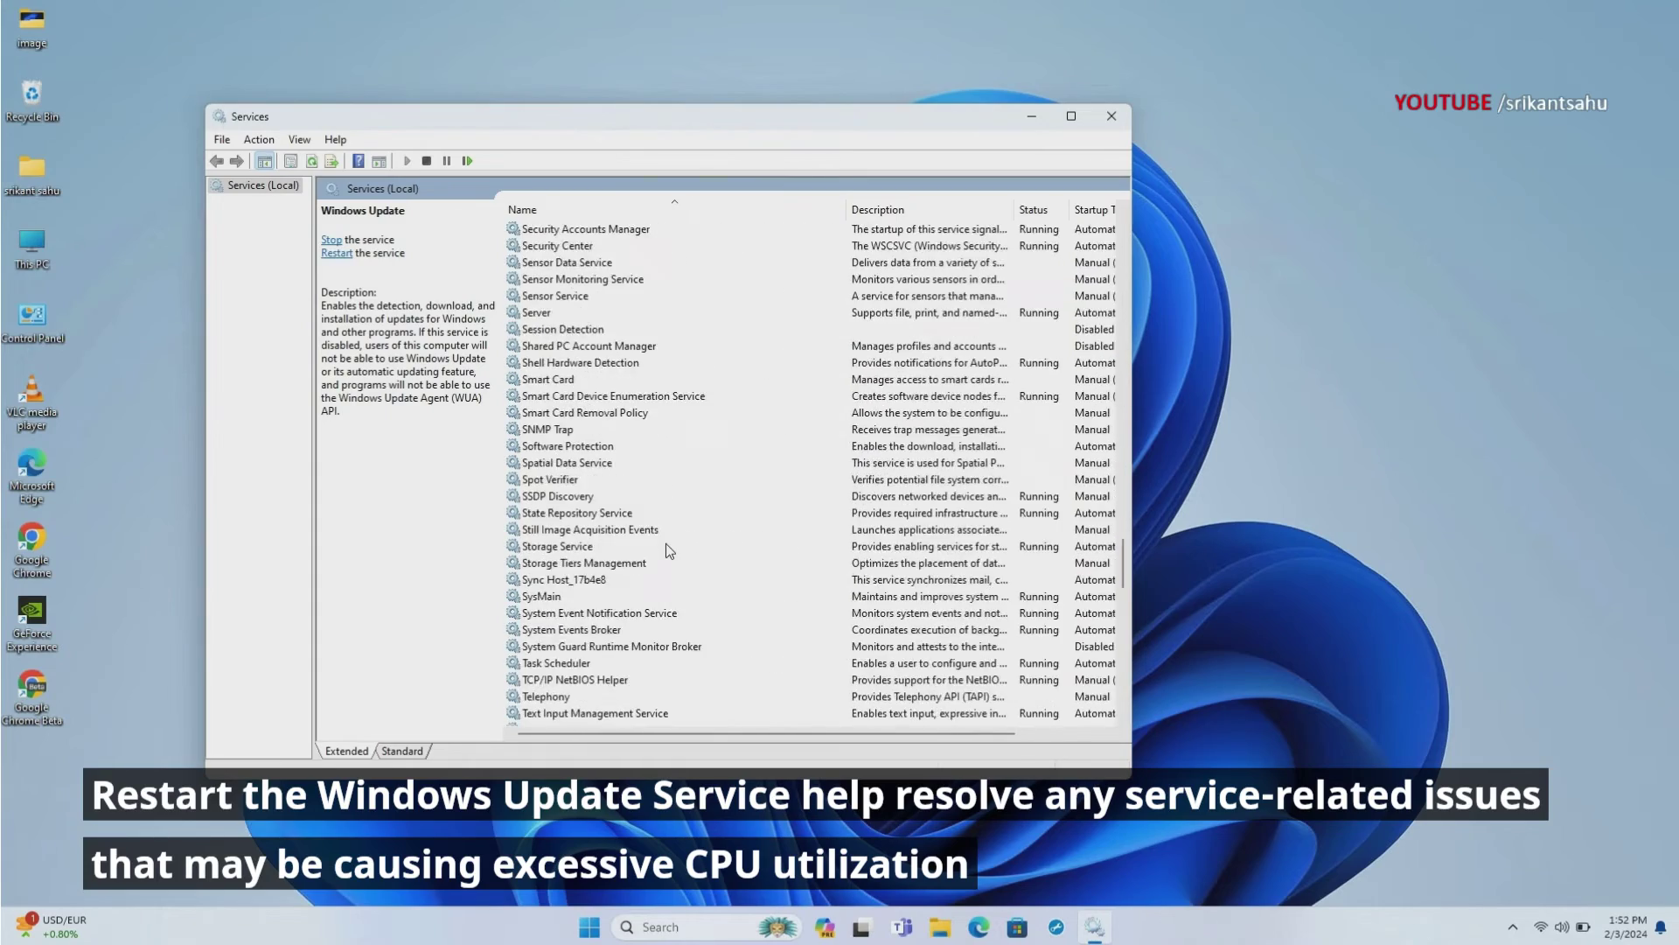
pyautogui.scroll(-5, 616, 590)
pyautogui.scroll(-5, 638, 542)
pyautogui.scroll(-5, 682, 525)
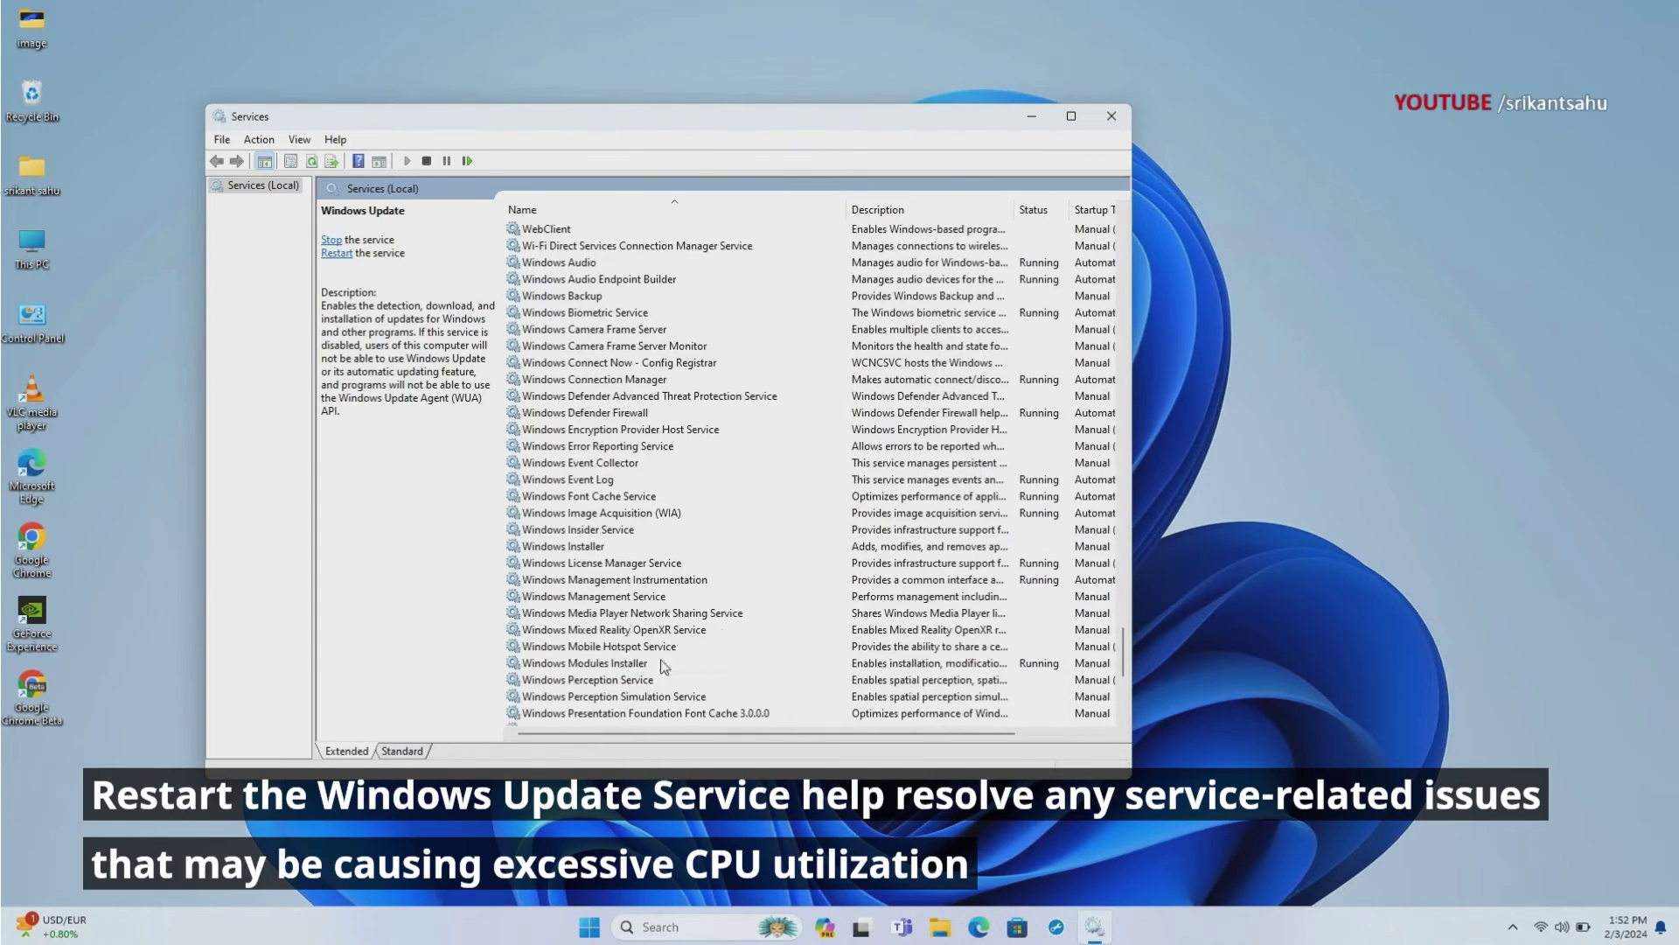
# Step: Restart Windows Modules Installer, close Services, and dismiss the Windows Security notification
pyautogui.click(665, 670)
pyautogui.scroll(-3, 665, 671)
pyautogui.rightClick(646, 565)
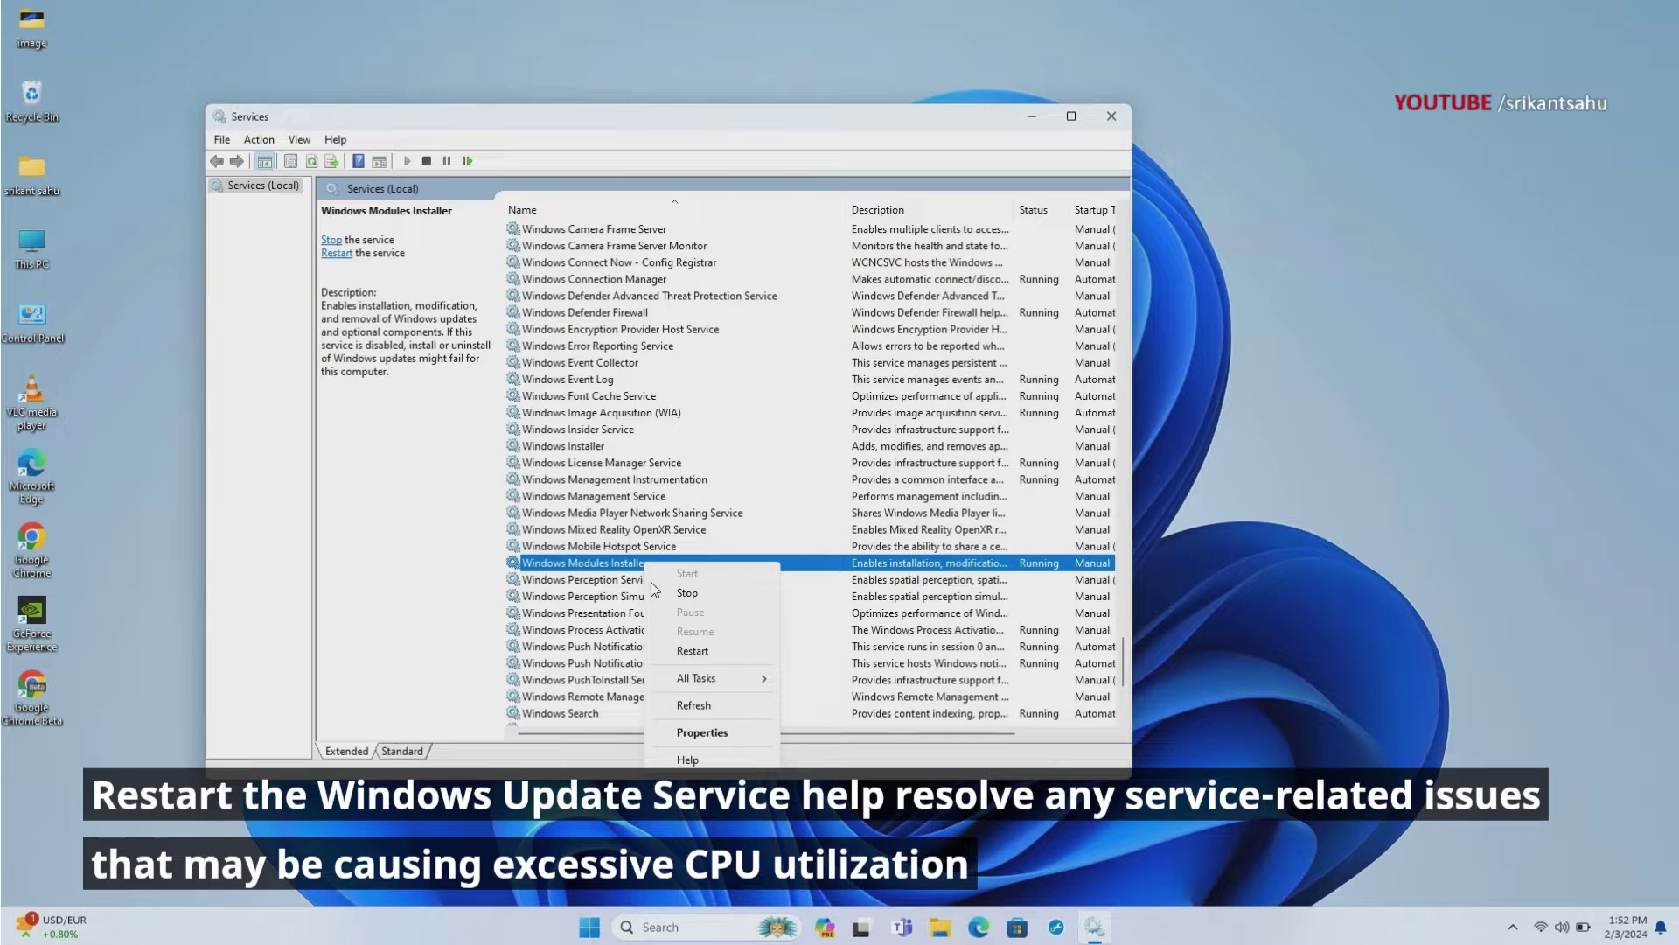
pyautogui.click(682, 652)
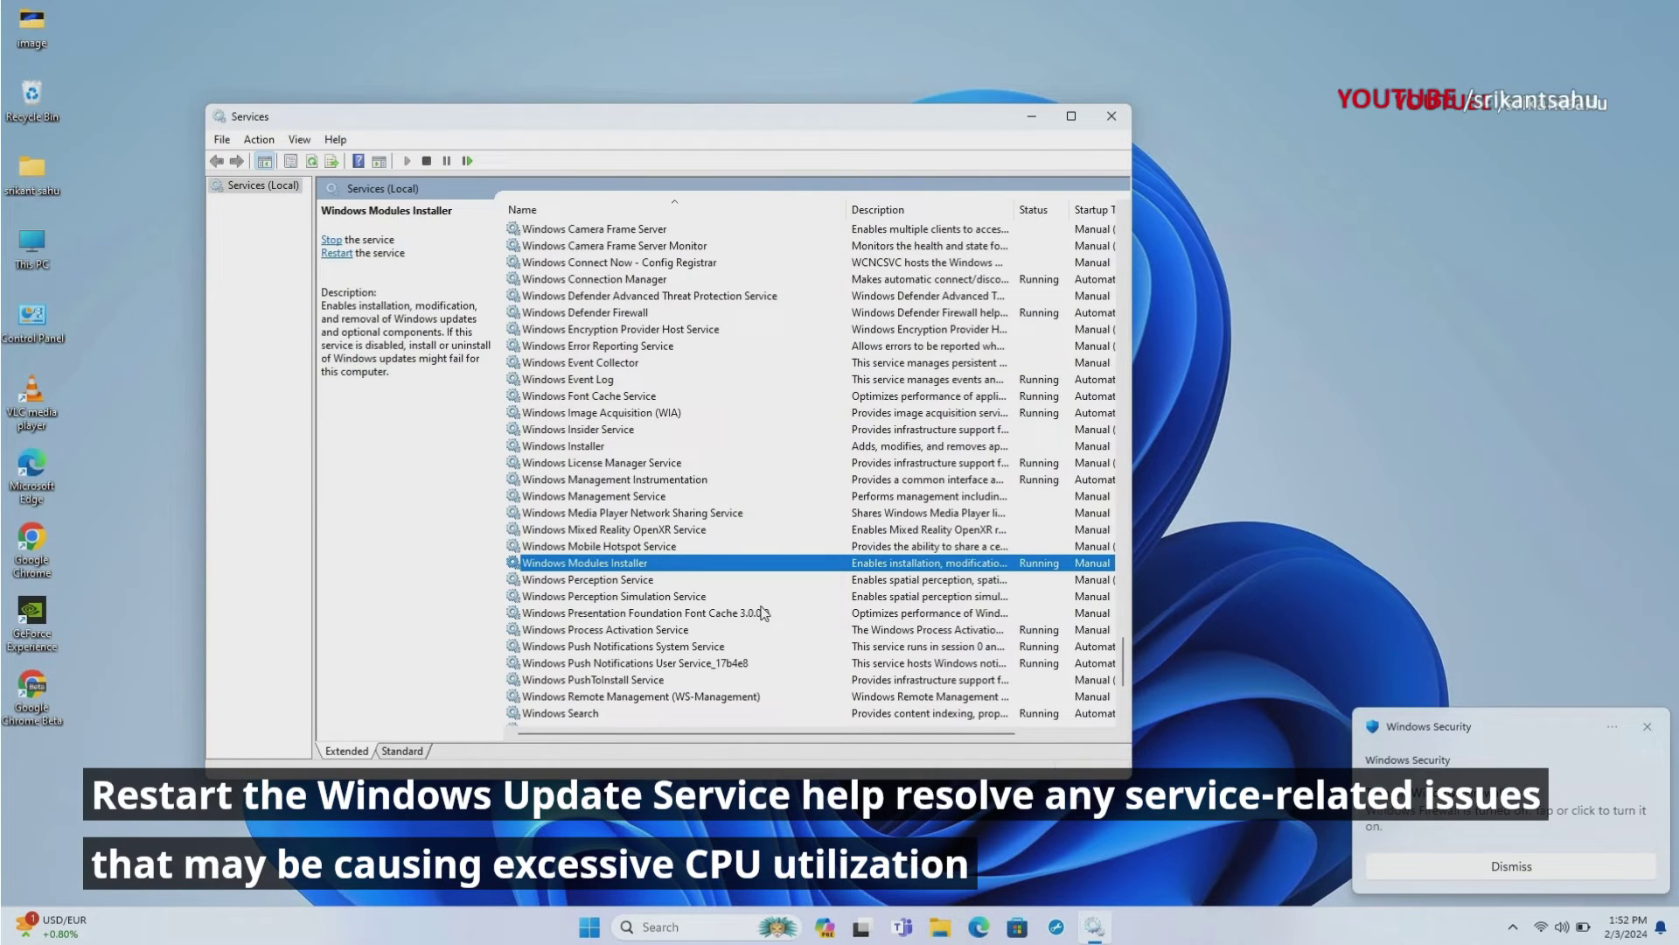
pyautogui.click(1111, 121)
pyautogui.click(1646, 726)
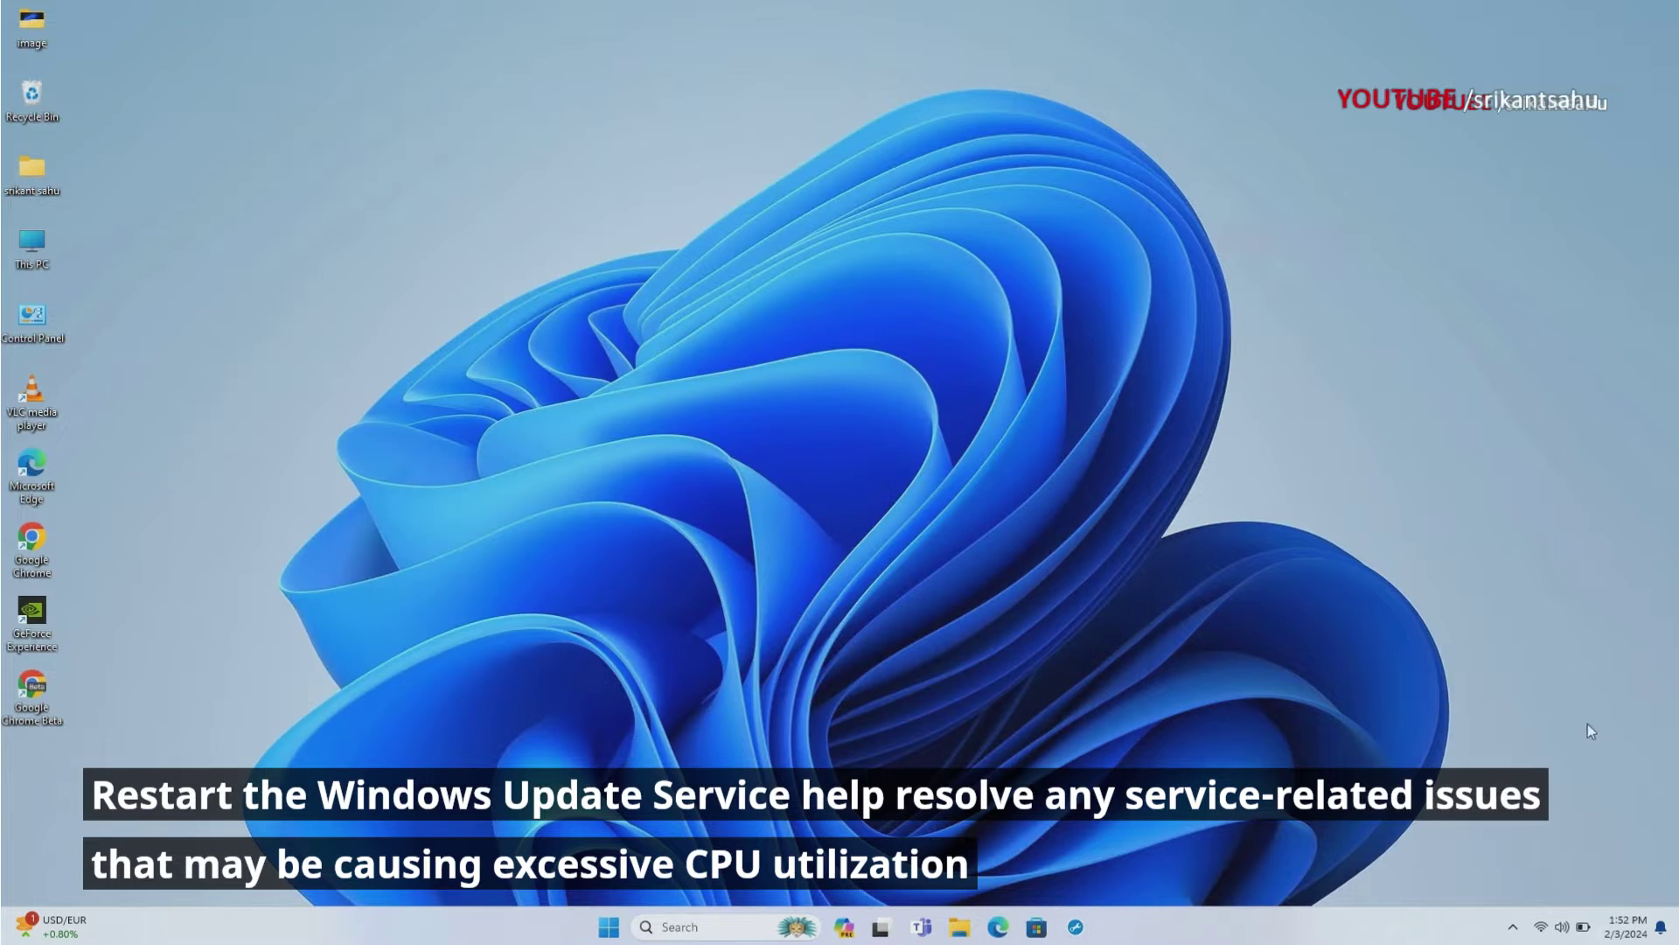
# Step: Reopen Services, stop the Windows Update service, and minimize the window
pyautogui.rightClick(1303, 927)
pyautogui.click(1317, 862)
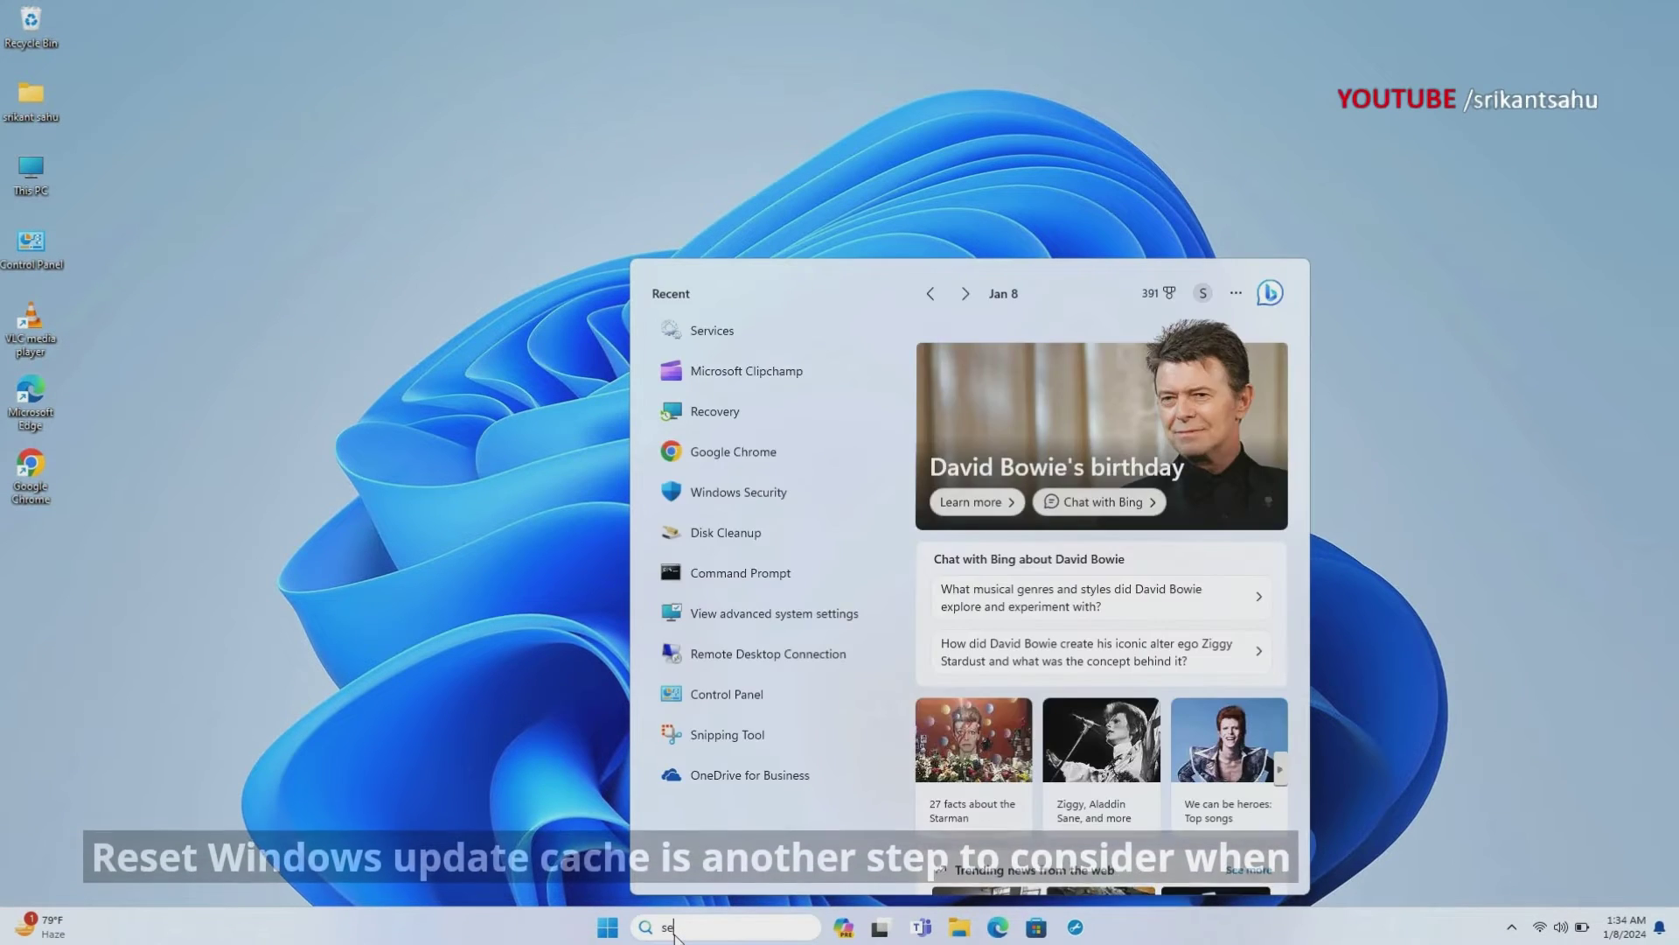
pyautogui.write('services')
pyautogui.press('Return')
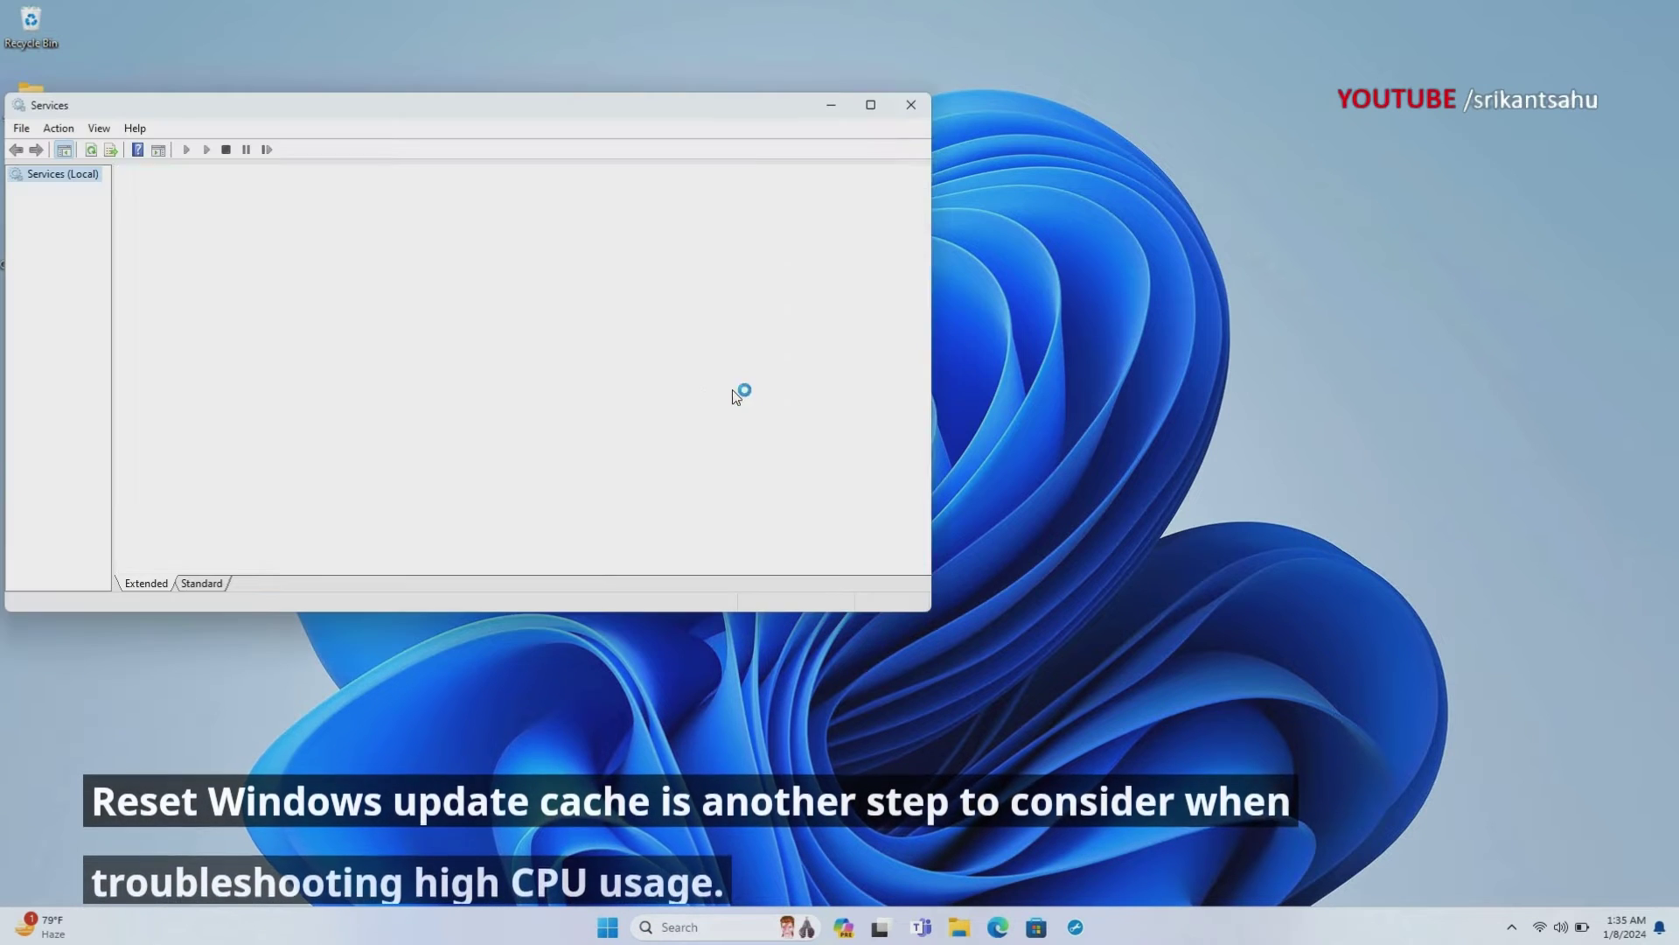
pyautogui.moveTo(442, 112); pyautogui.dragTo(589, 75)
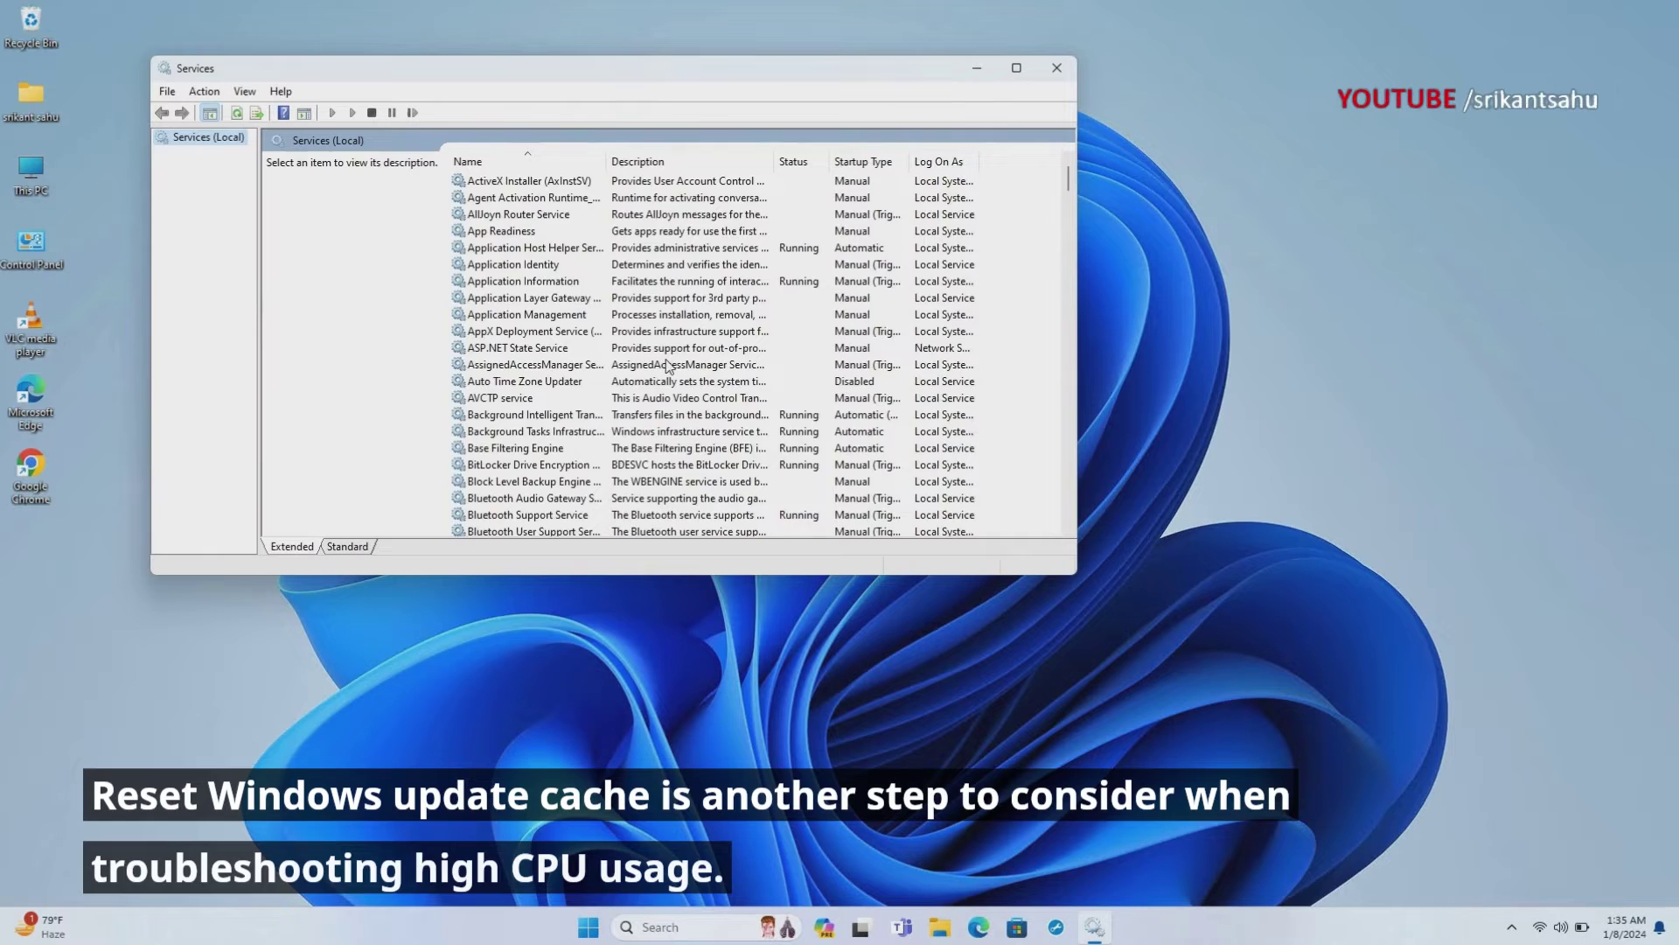
pyautogui.scroll(-7, 599, 441)
pyautogui.click(600, 440)
pyautogui.scroll(-10, 600, 441)
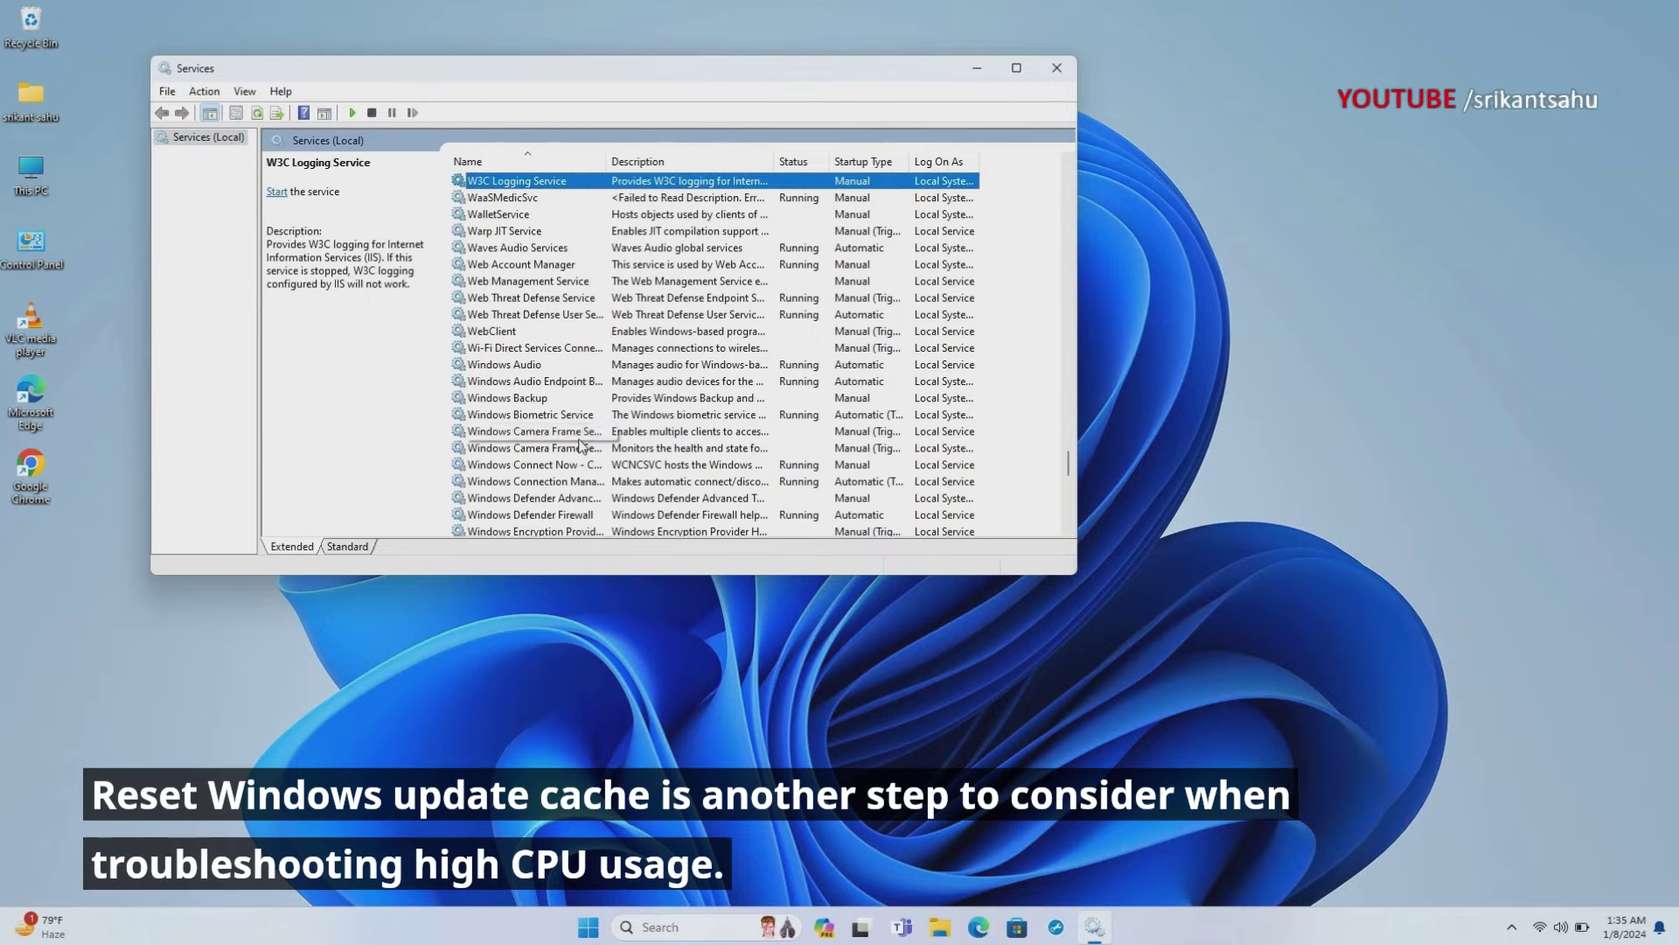
pyautogui.scroll(-8, 582, 447)
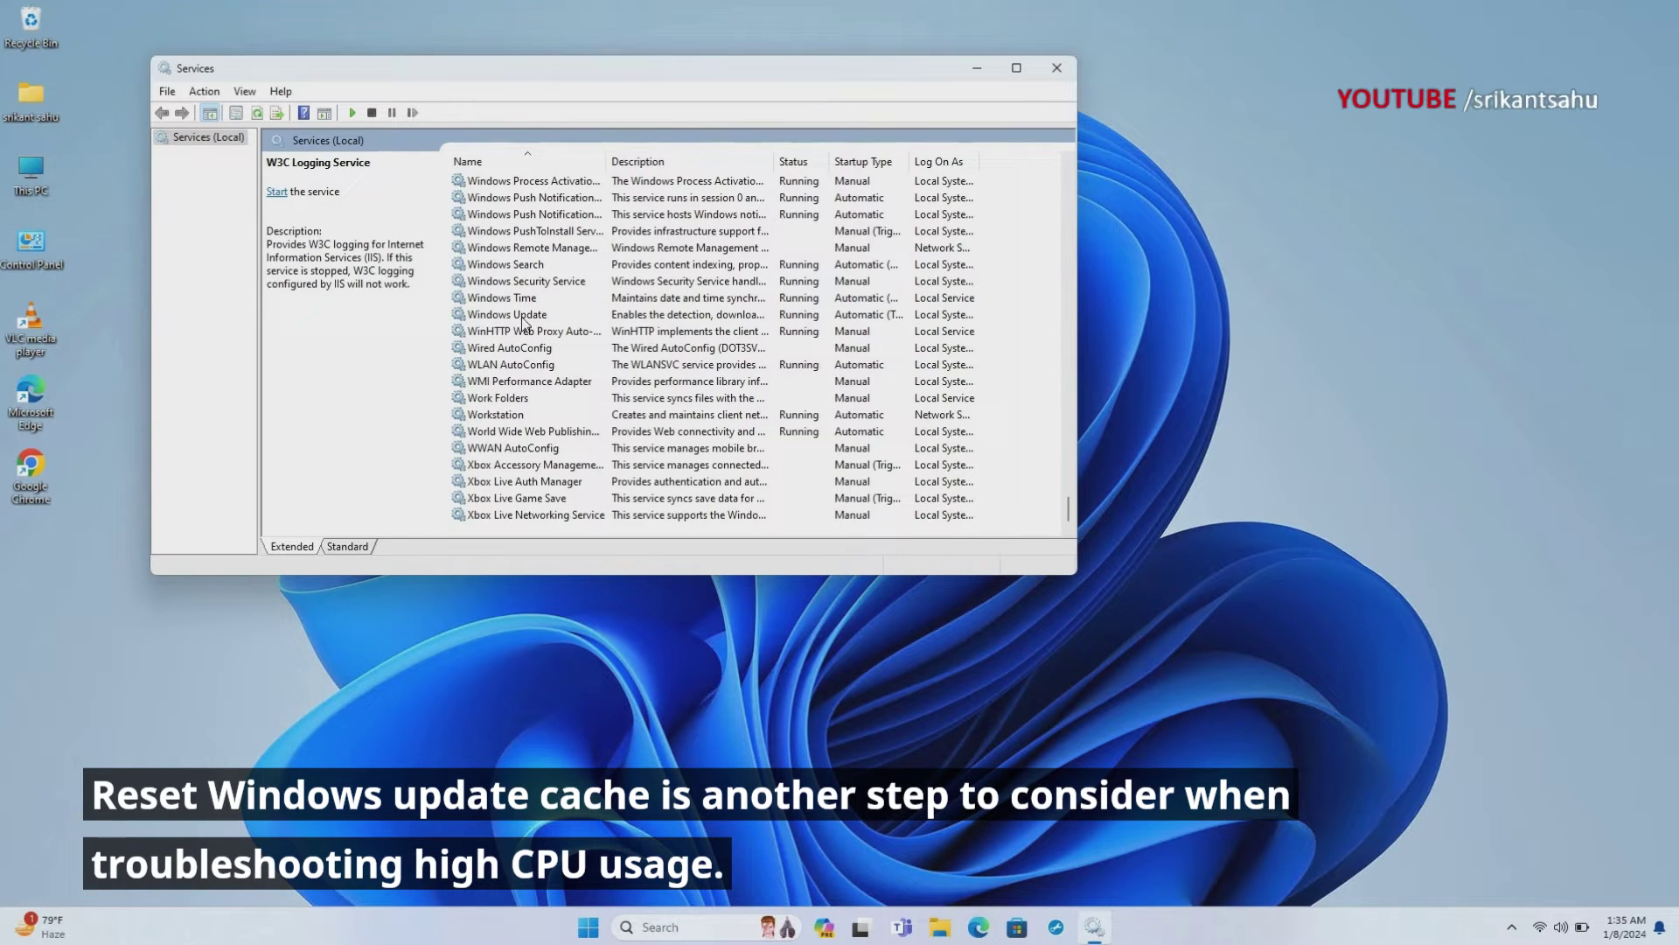
pyautogui.click(522, 316)
pyautogui.rightClick(583, 321)
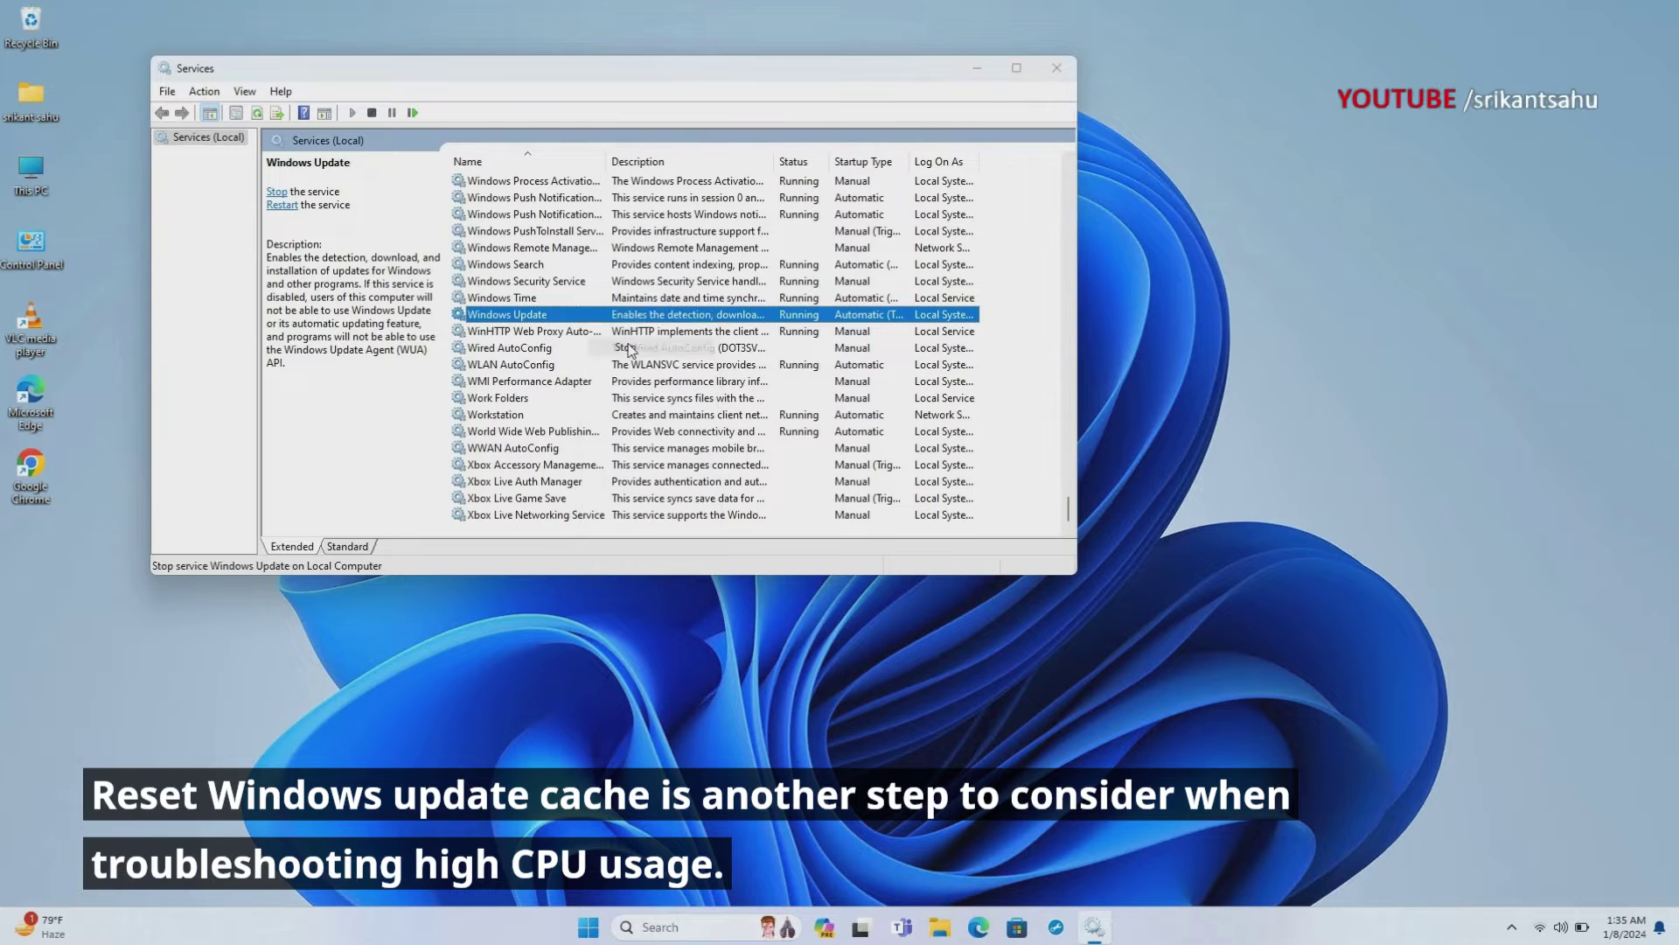
pyautogui.click(627, 351)
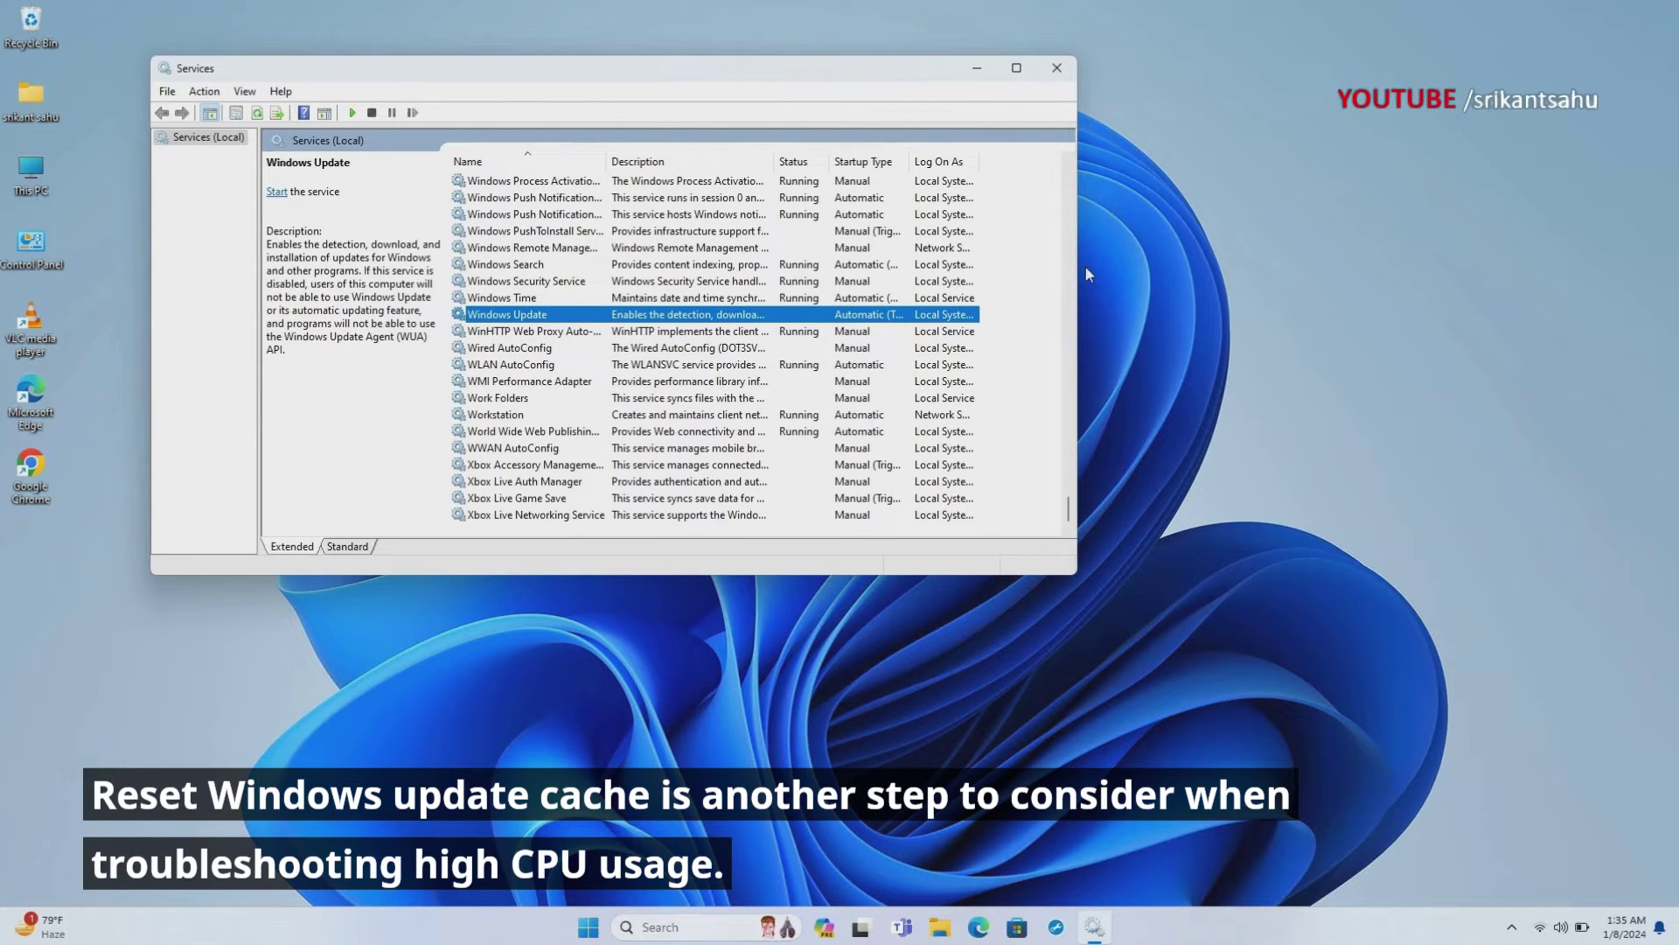
pyautogui.click(977, 72)
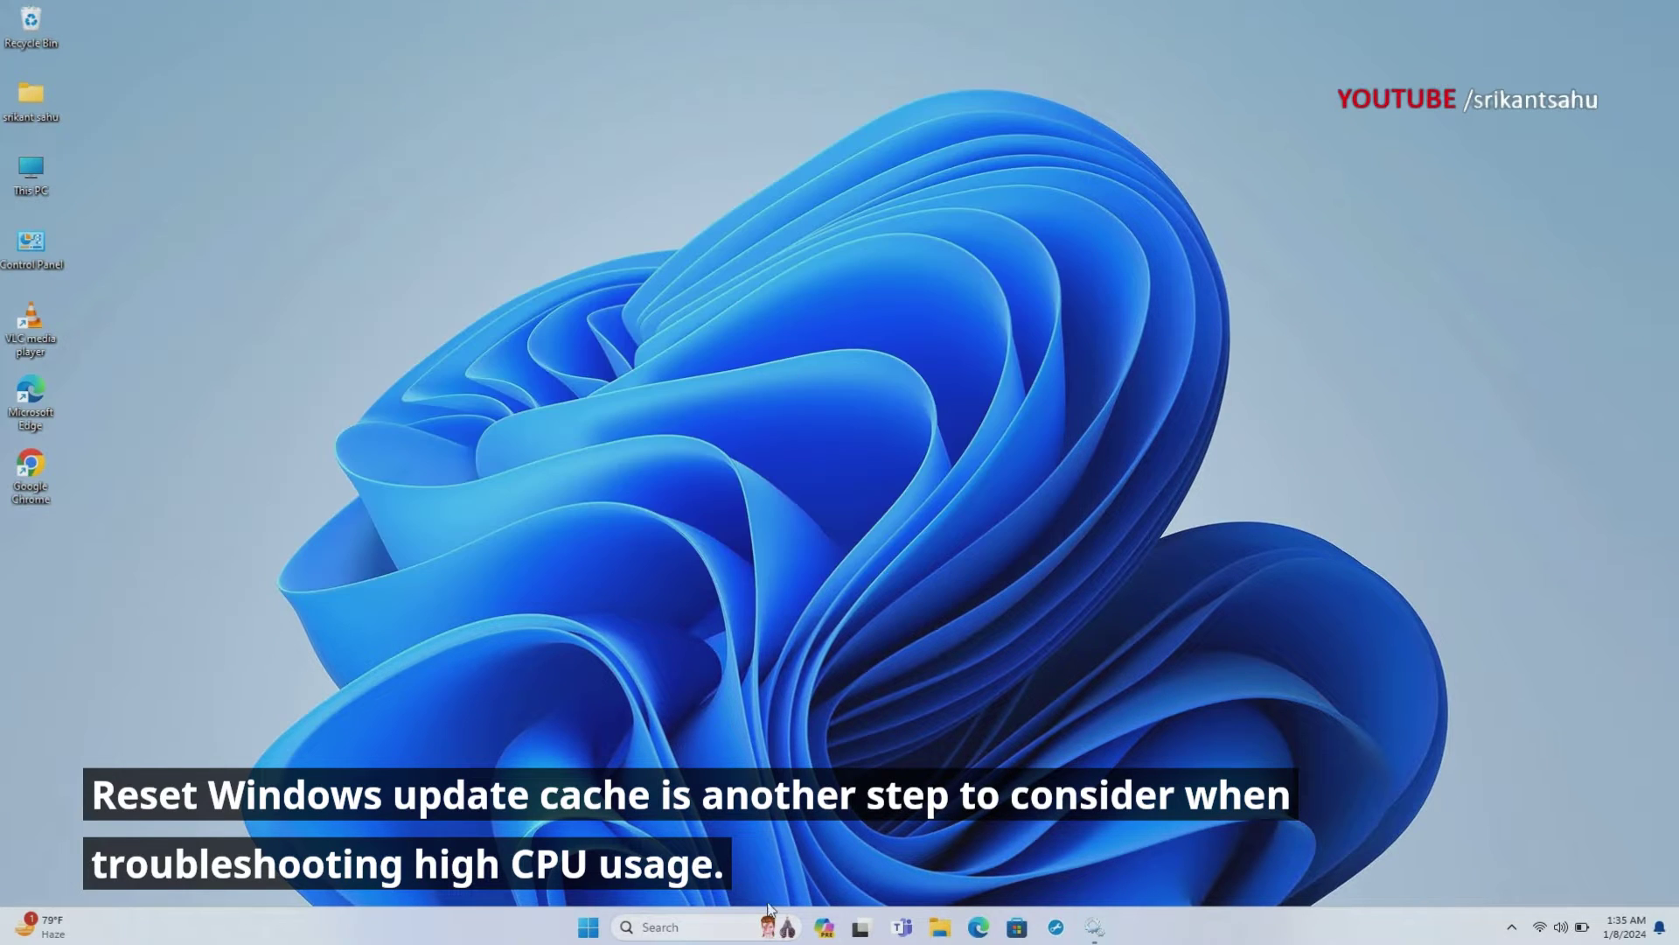
# Step: Navigate File Explorer to C:\Windows\SoftwareDistribution
pyautogui.press('super+e')
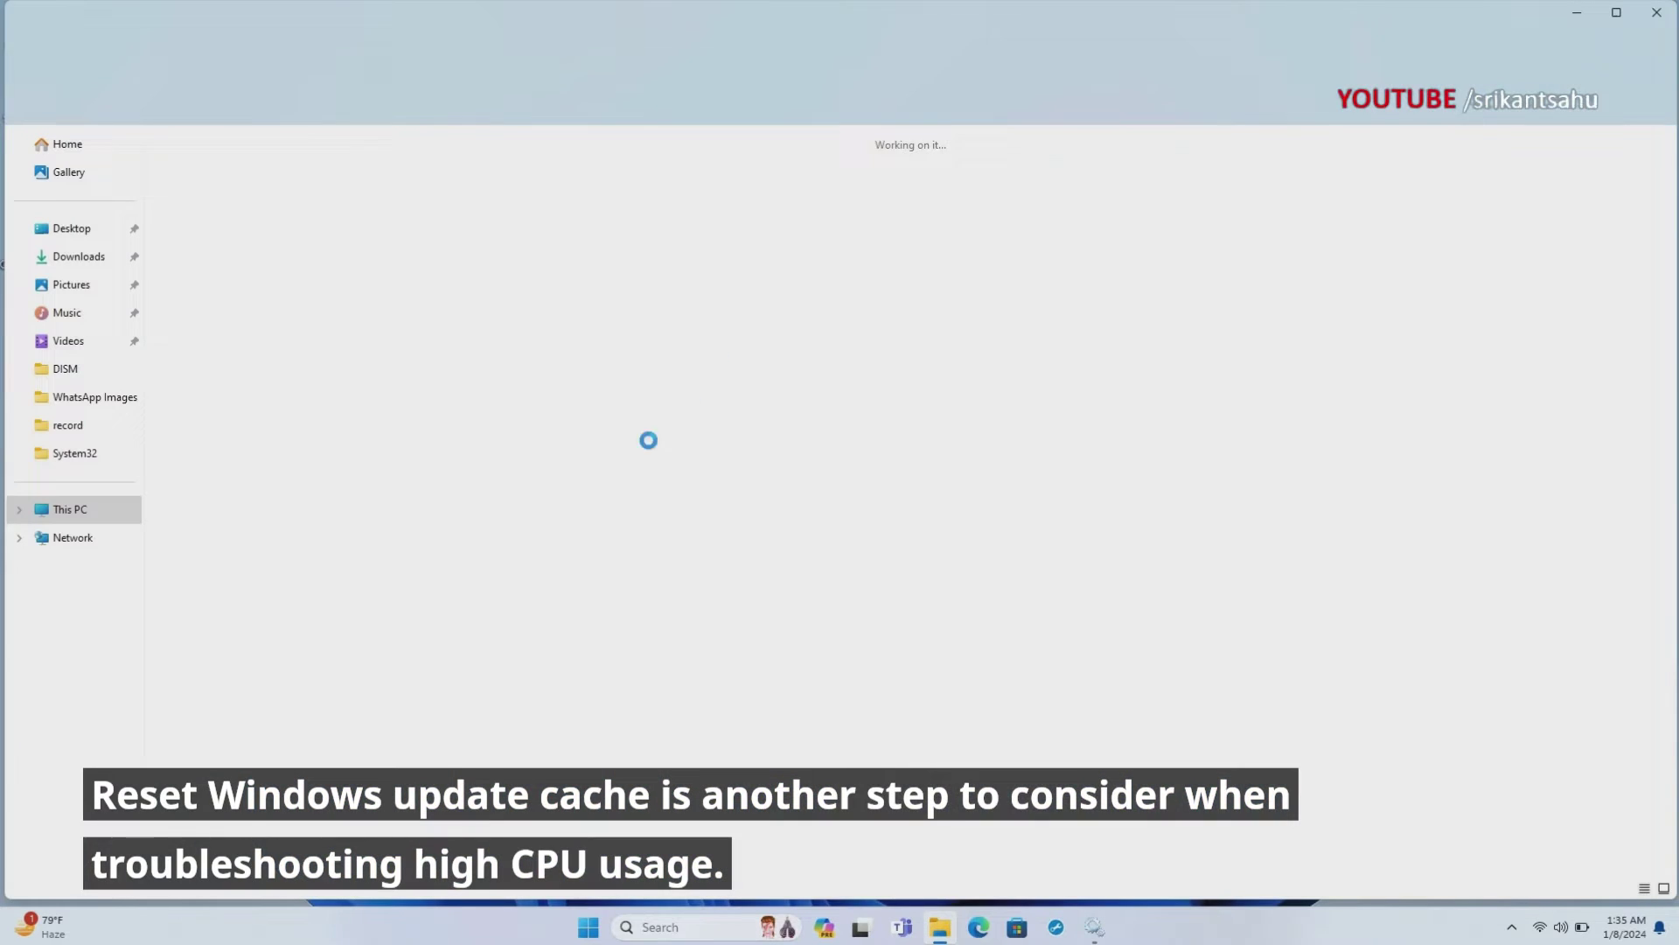
pyautogui.moveTo(461, 16); pyautogui.dragTo(460, 79)
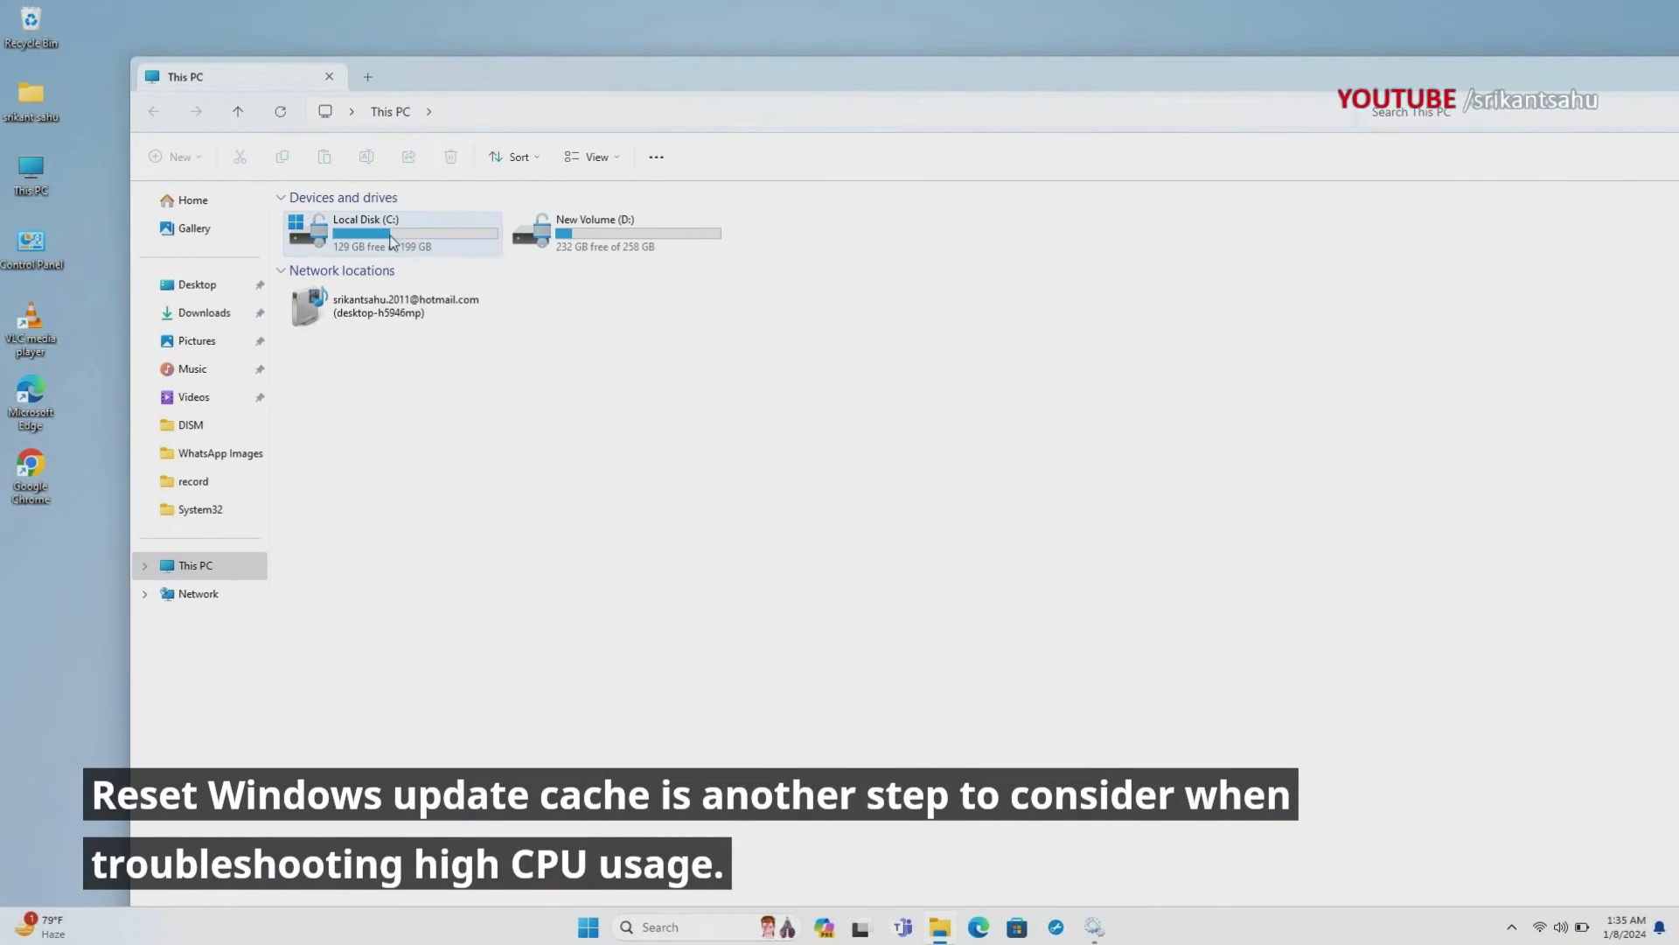
pyautogui.doubleClick(354, 223)
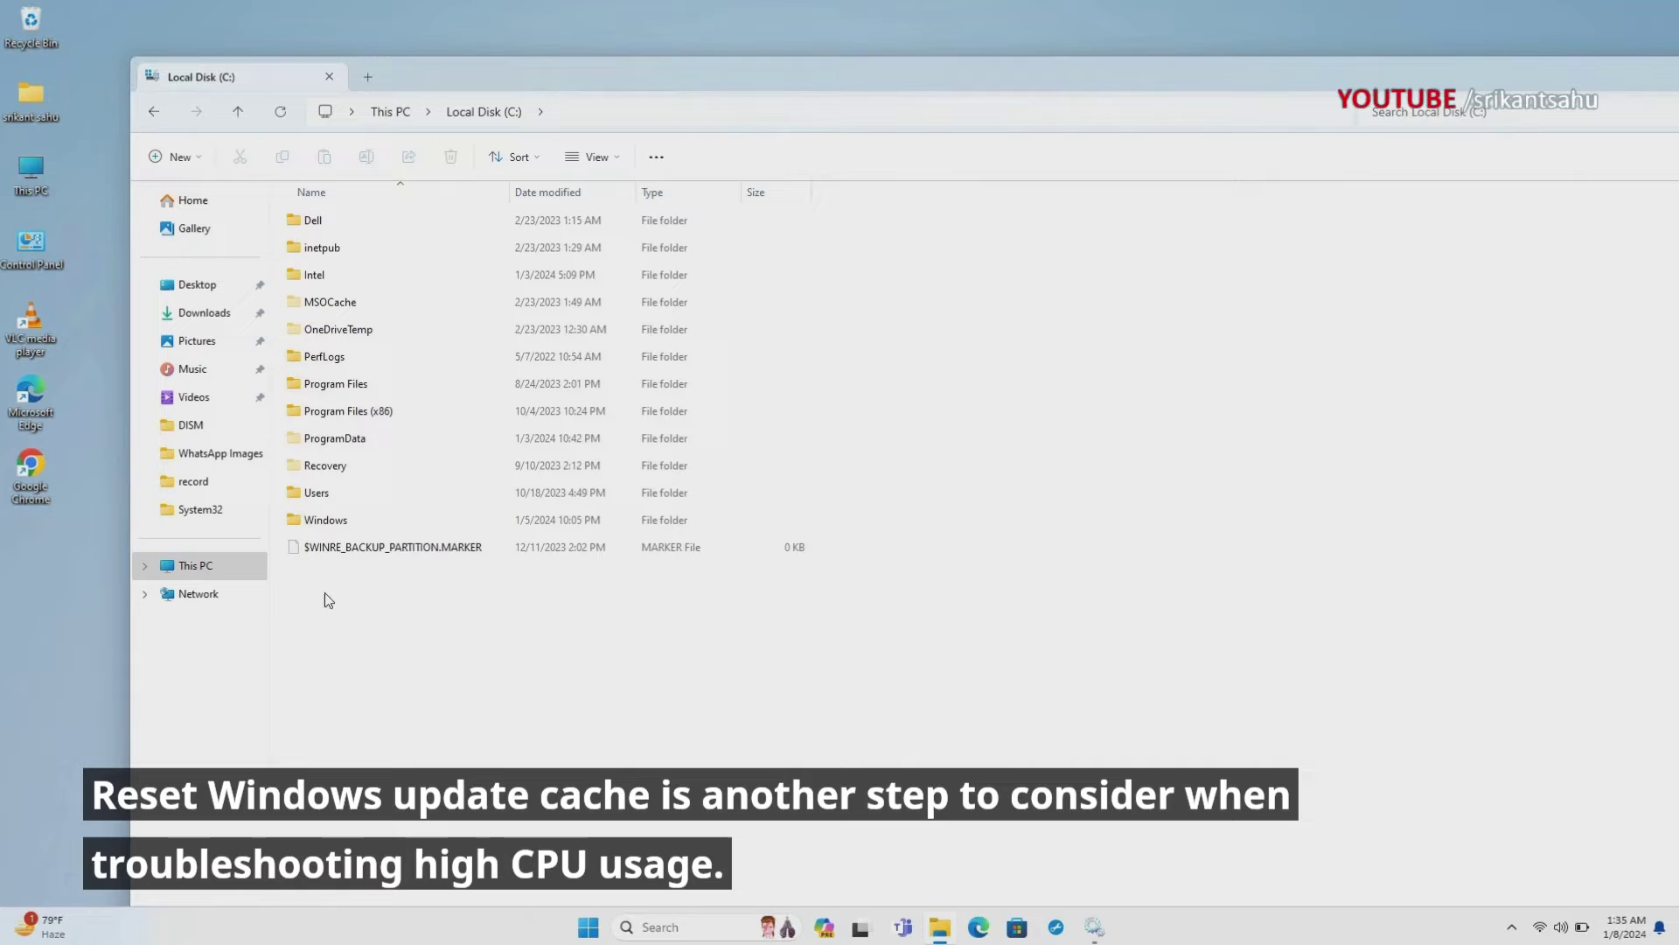
pyautogui.doubleClick(318, 520)
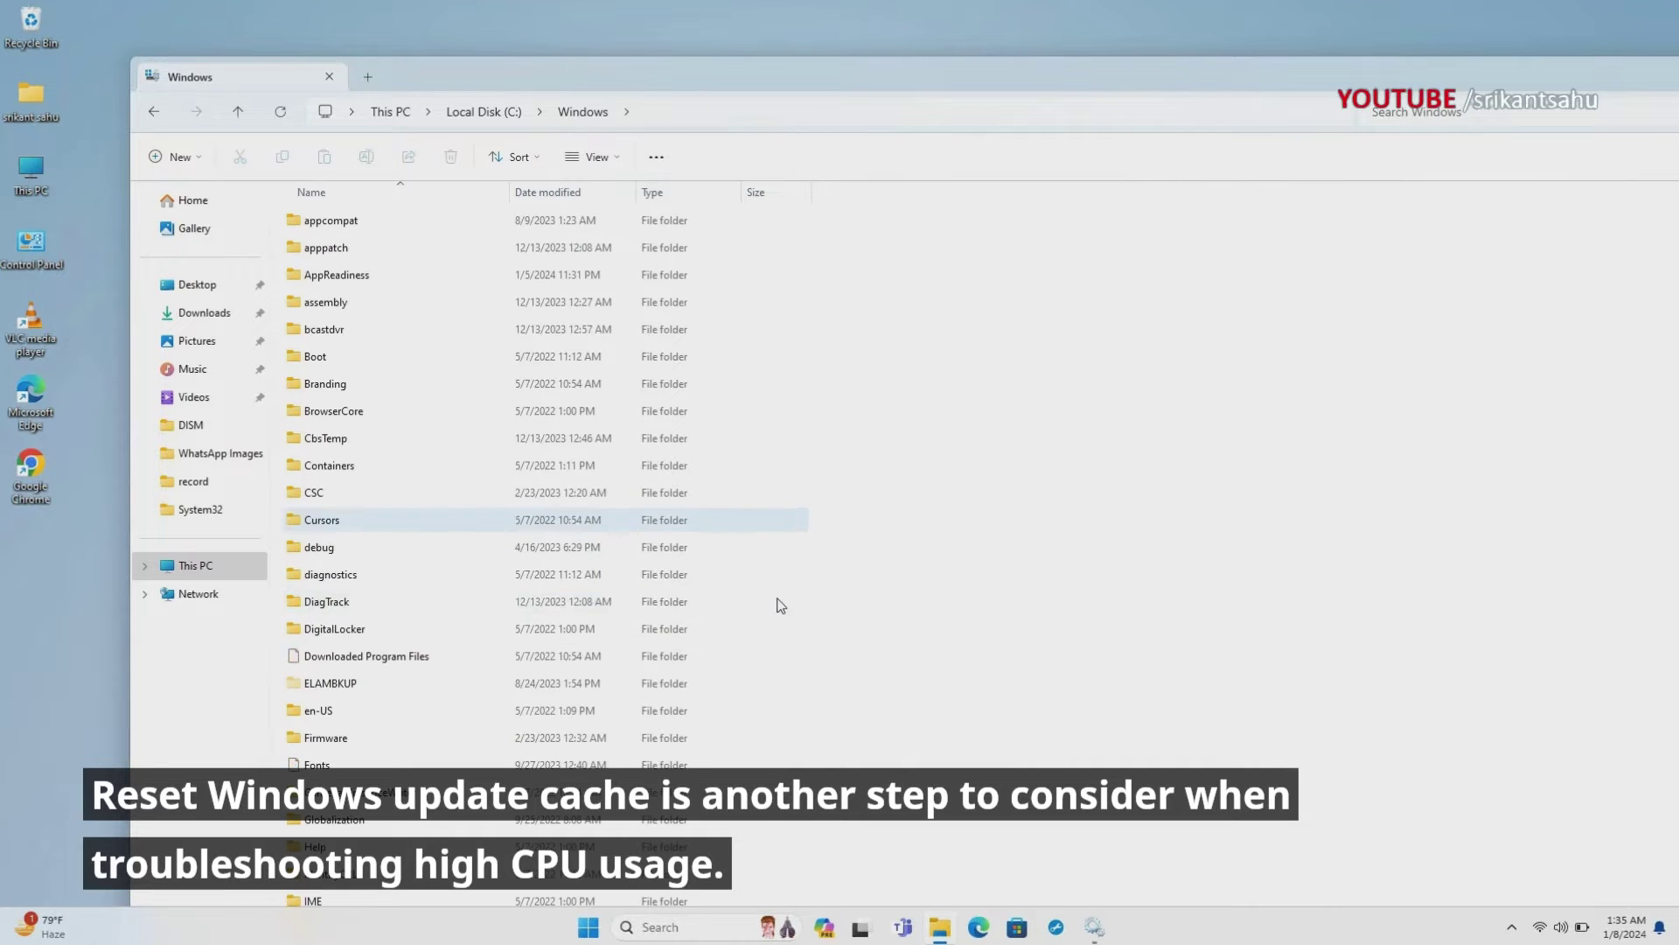
pyautogui.scroll(-10, 456, 595)
pyautogui.scroll(-8, 480, 558)
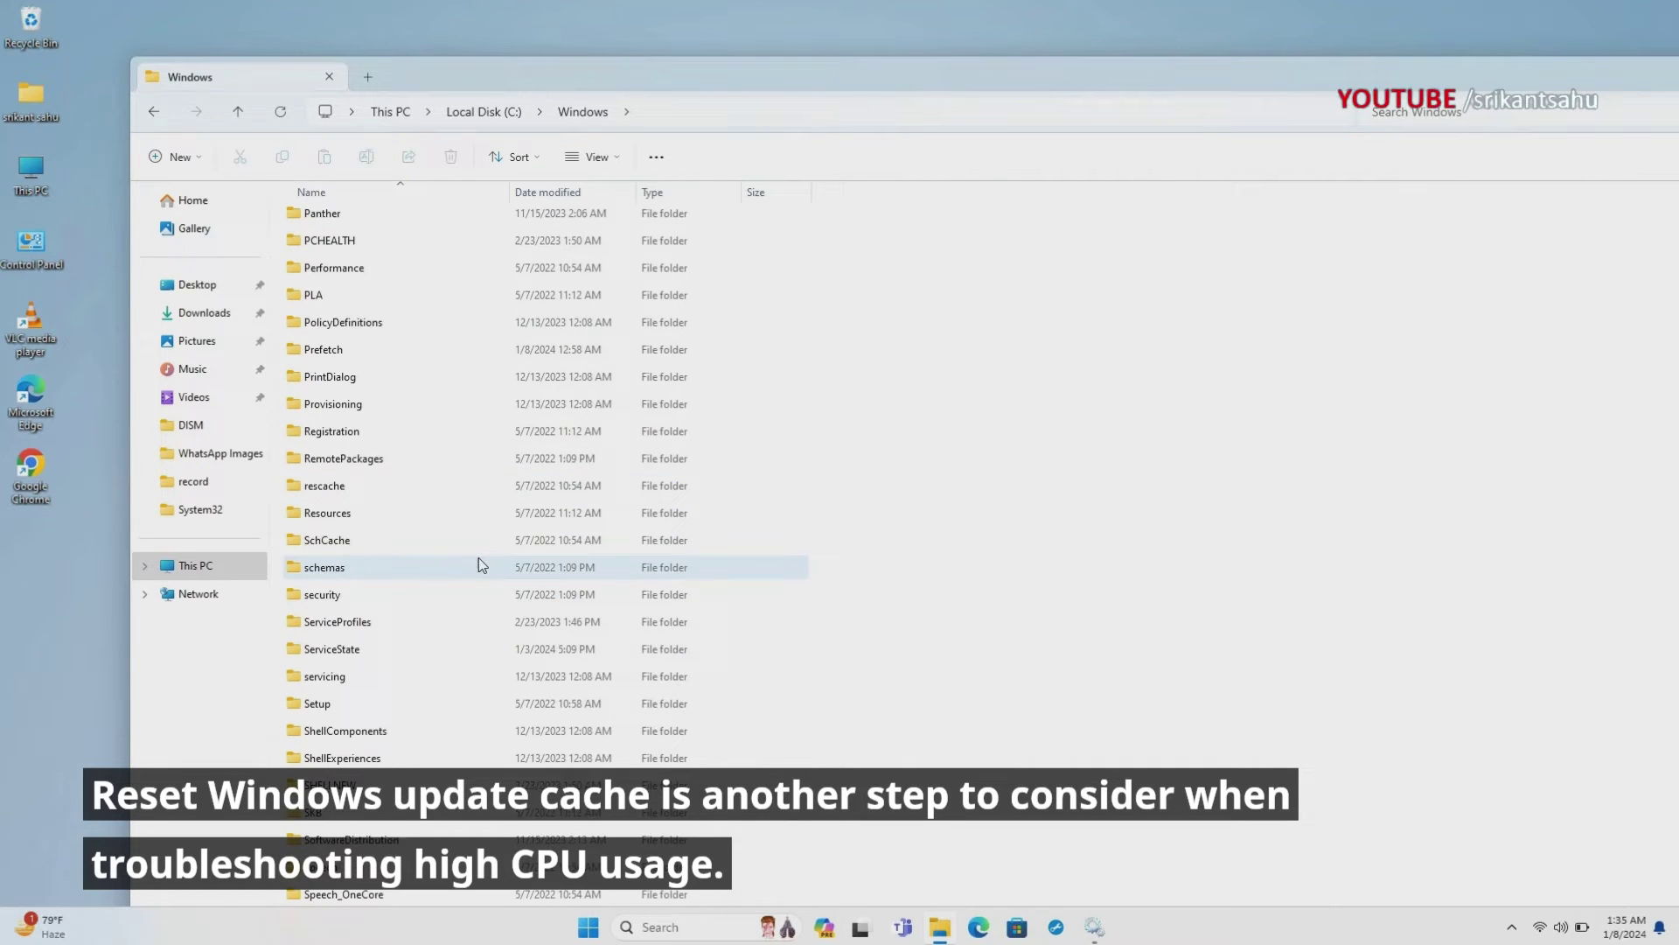
pyautogui.scroll(-3, 480, 558)
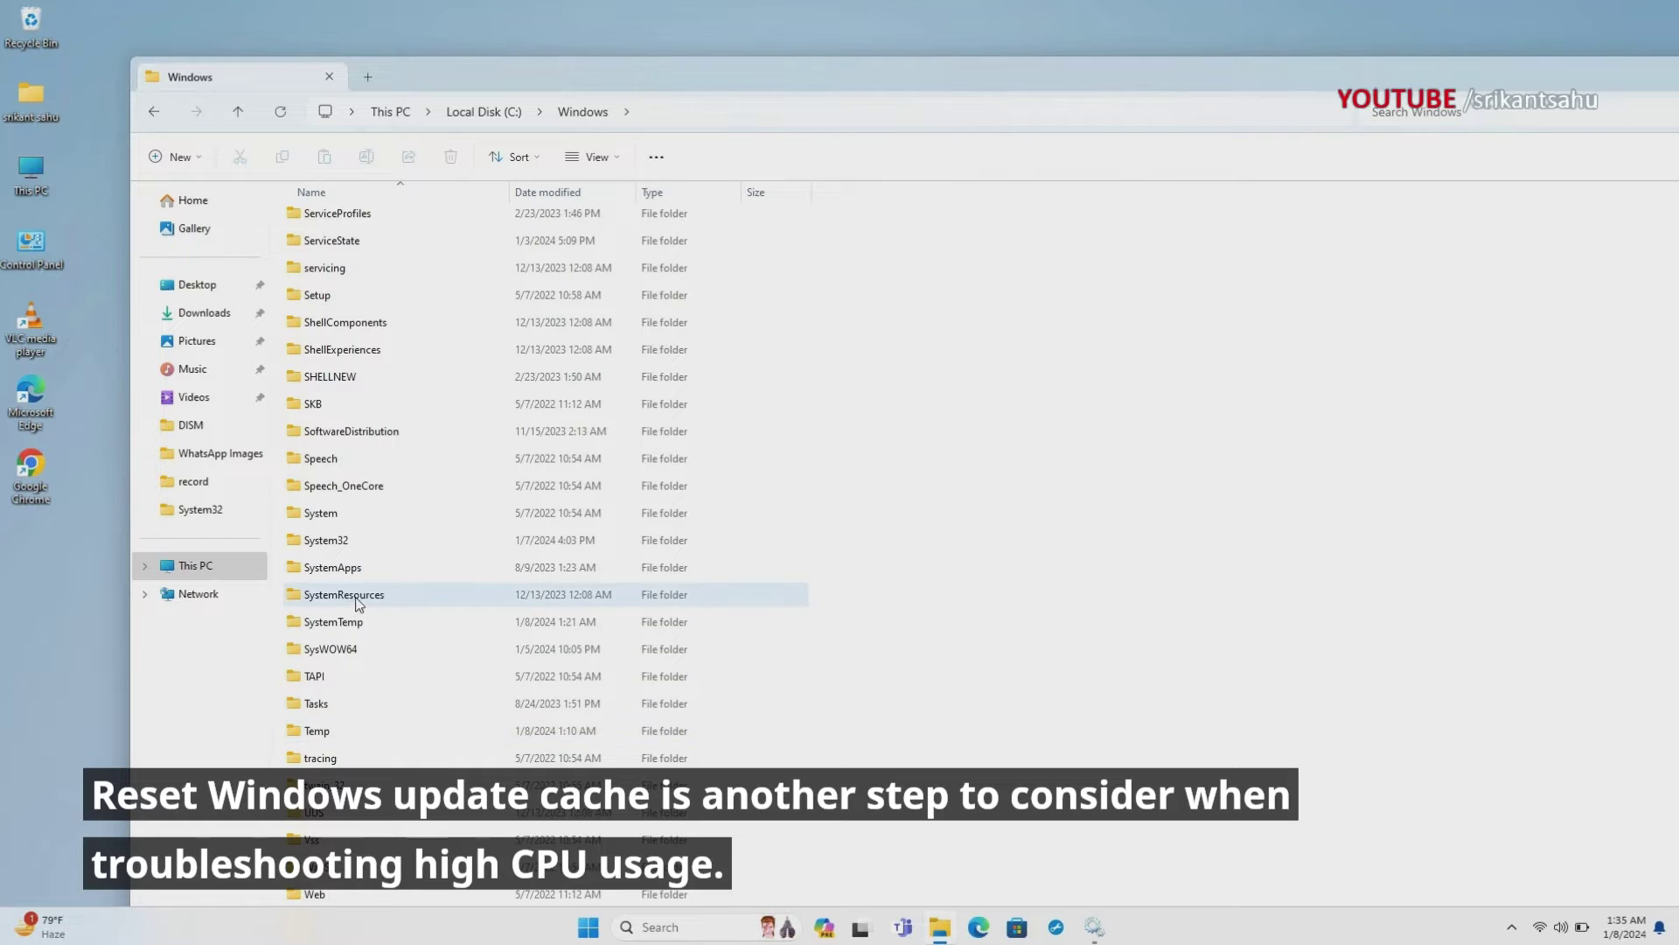
pyautogui.click(352, 433)
pyautogui.doubleClick(352, 433)
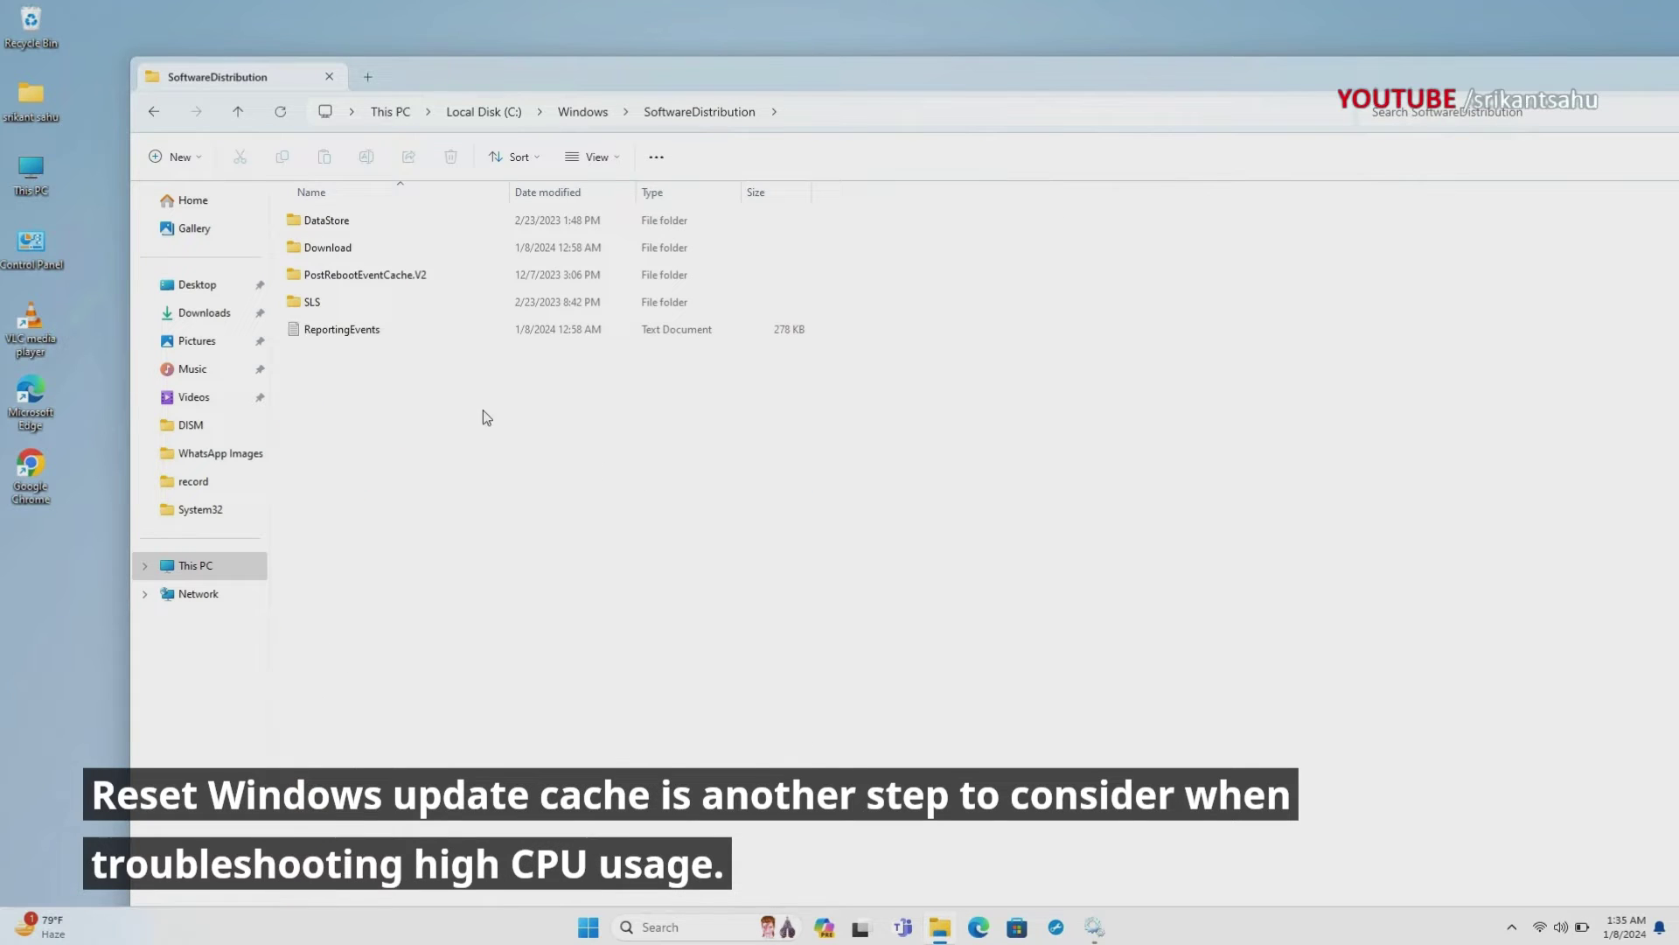
# Step: Open the Download subfolder, select all its contents, and delete them
pyautogui.click(328, 249)
pyautogui.doubleClick(328, 248)
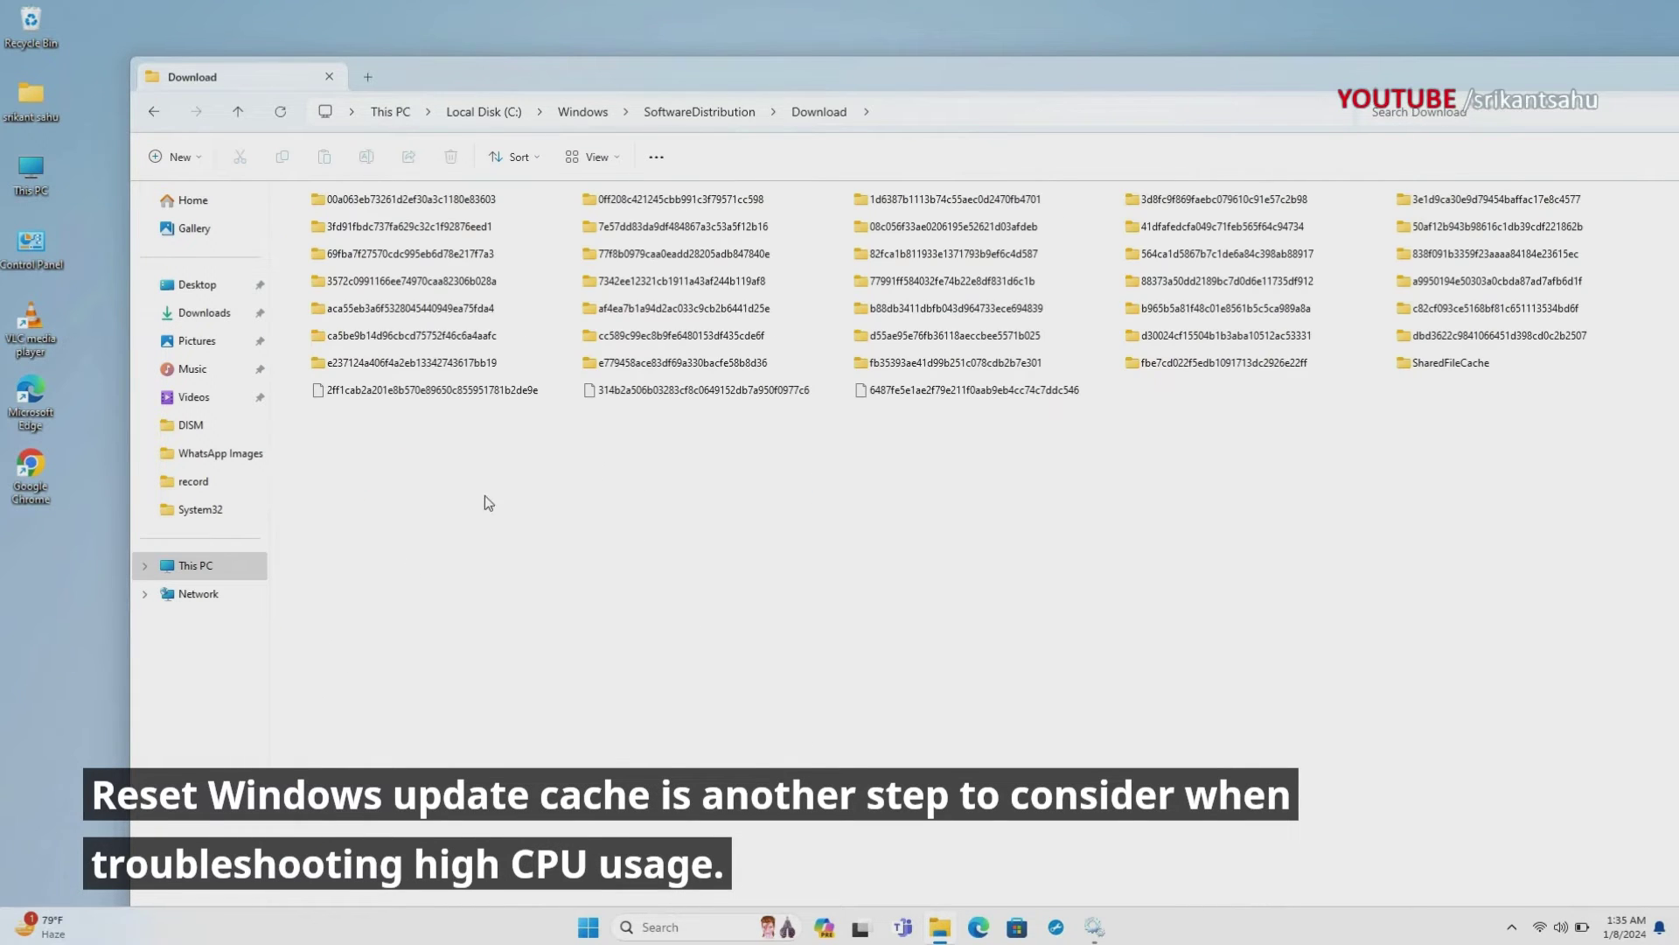
pyautogui.hotkey('ctrl', 'a')
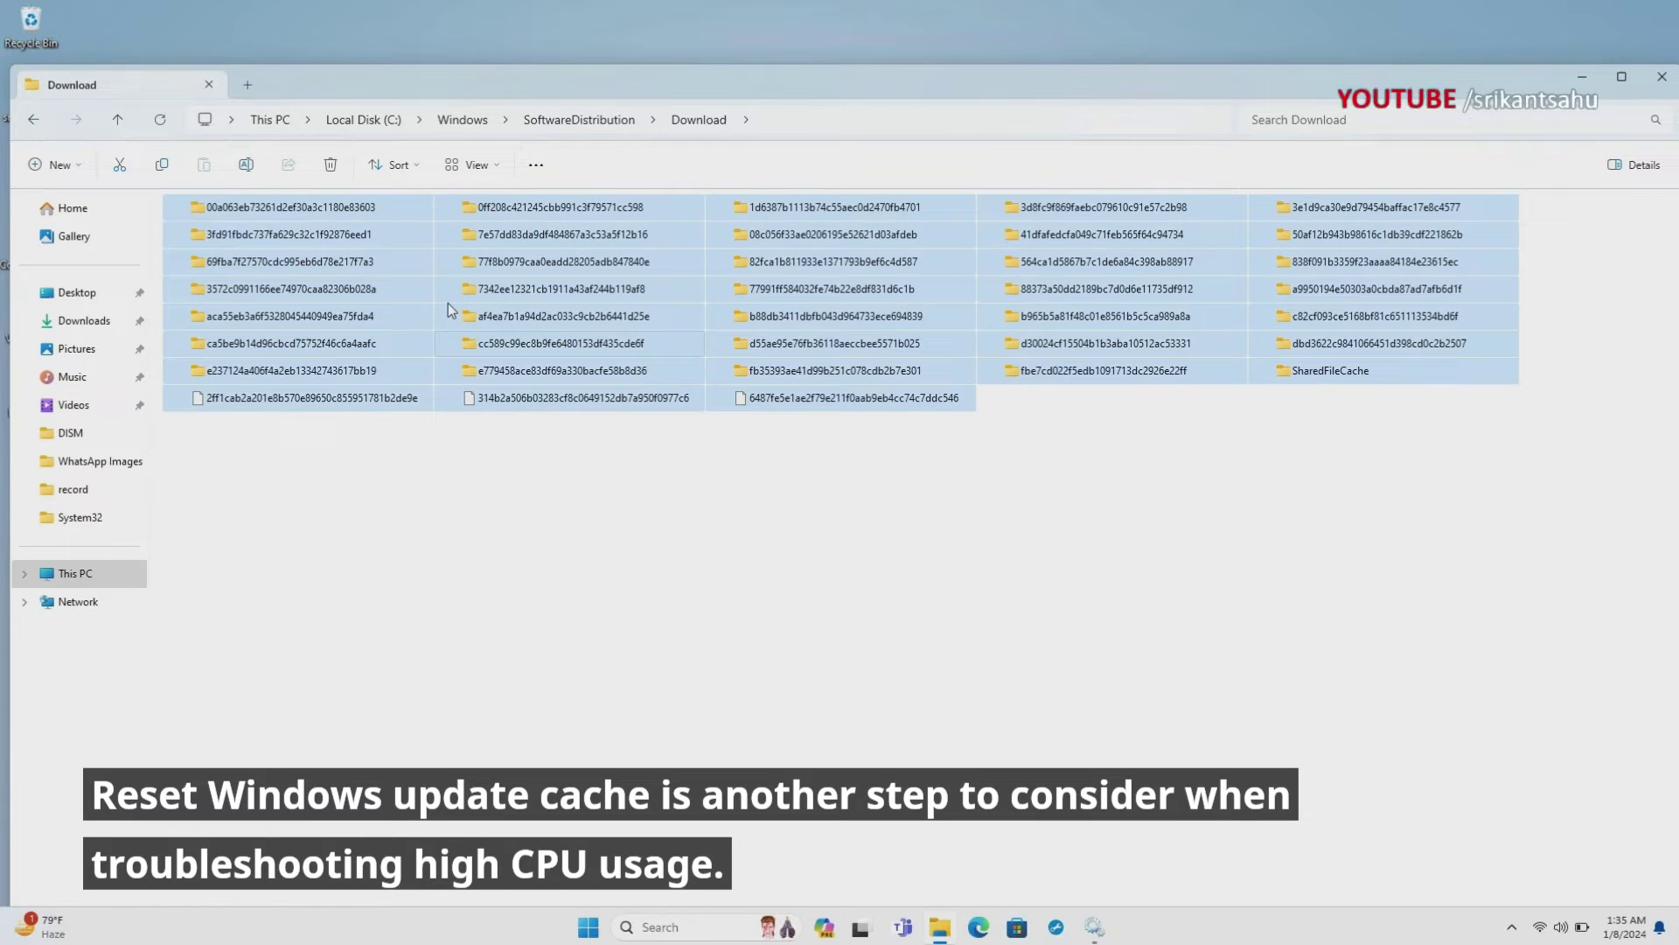
pyautogui.click(331, 164)
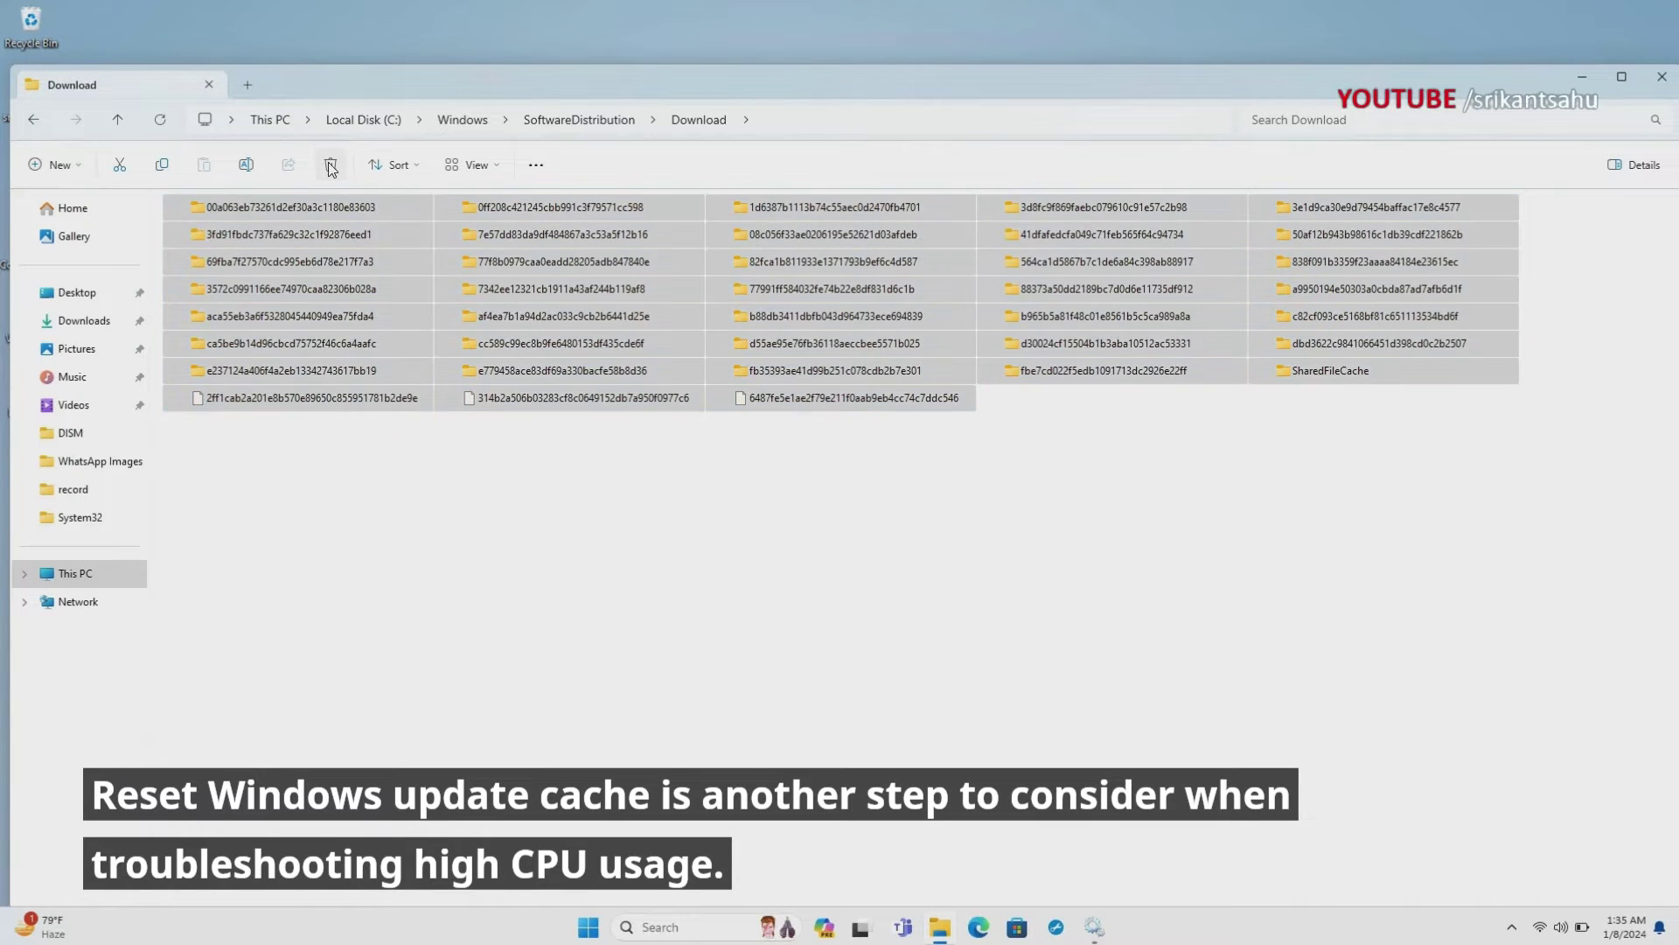
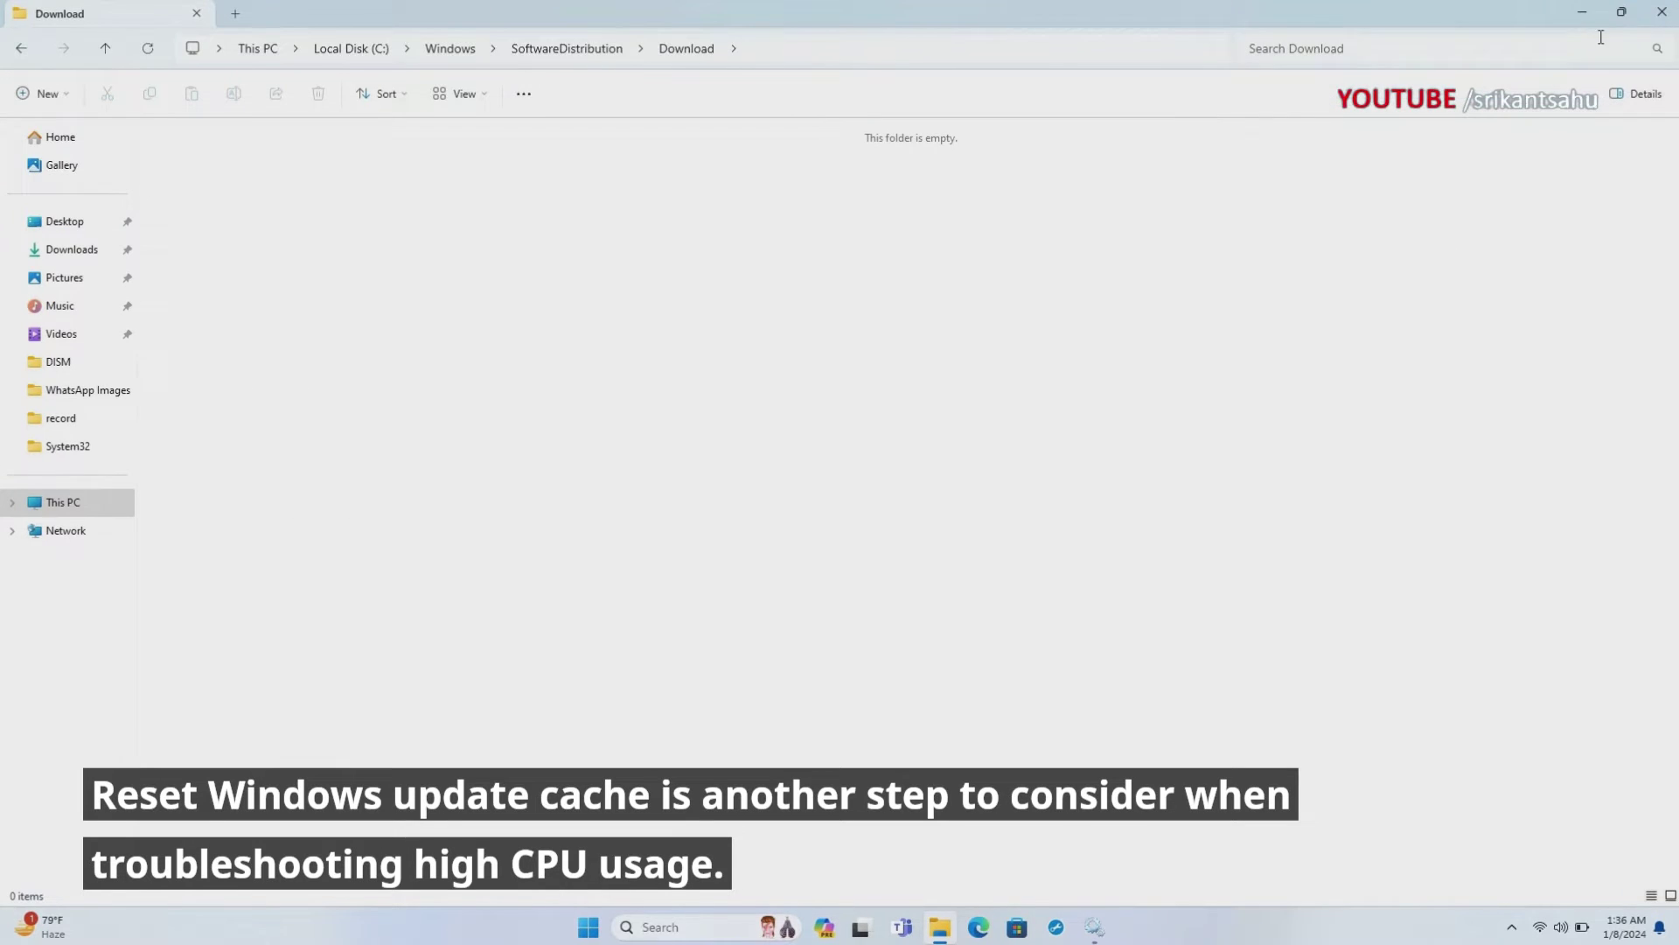
# Step: Close the emptied Download folder, start the Windows Update service again, and close Services
pyautogui.click(1621, 12)
pyautogui.click(1613, 112)
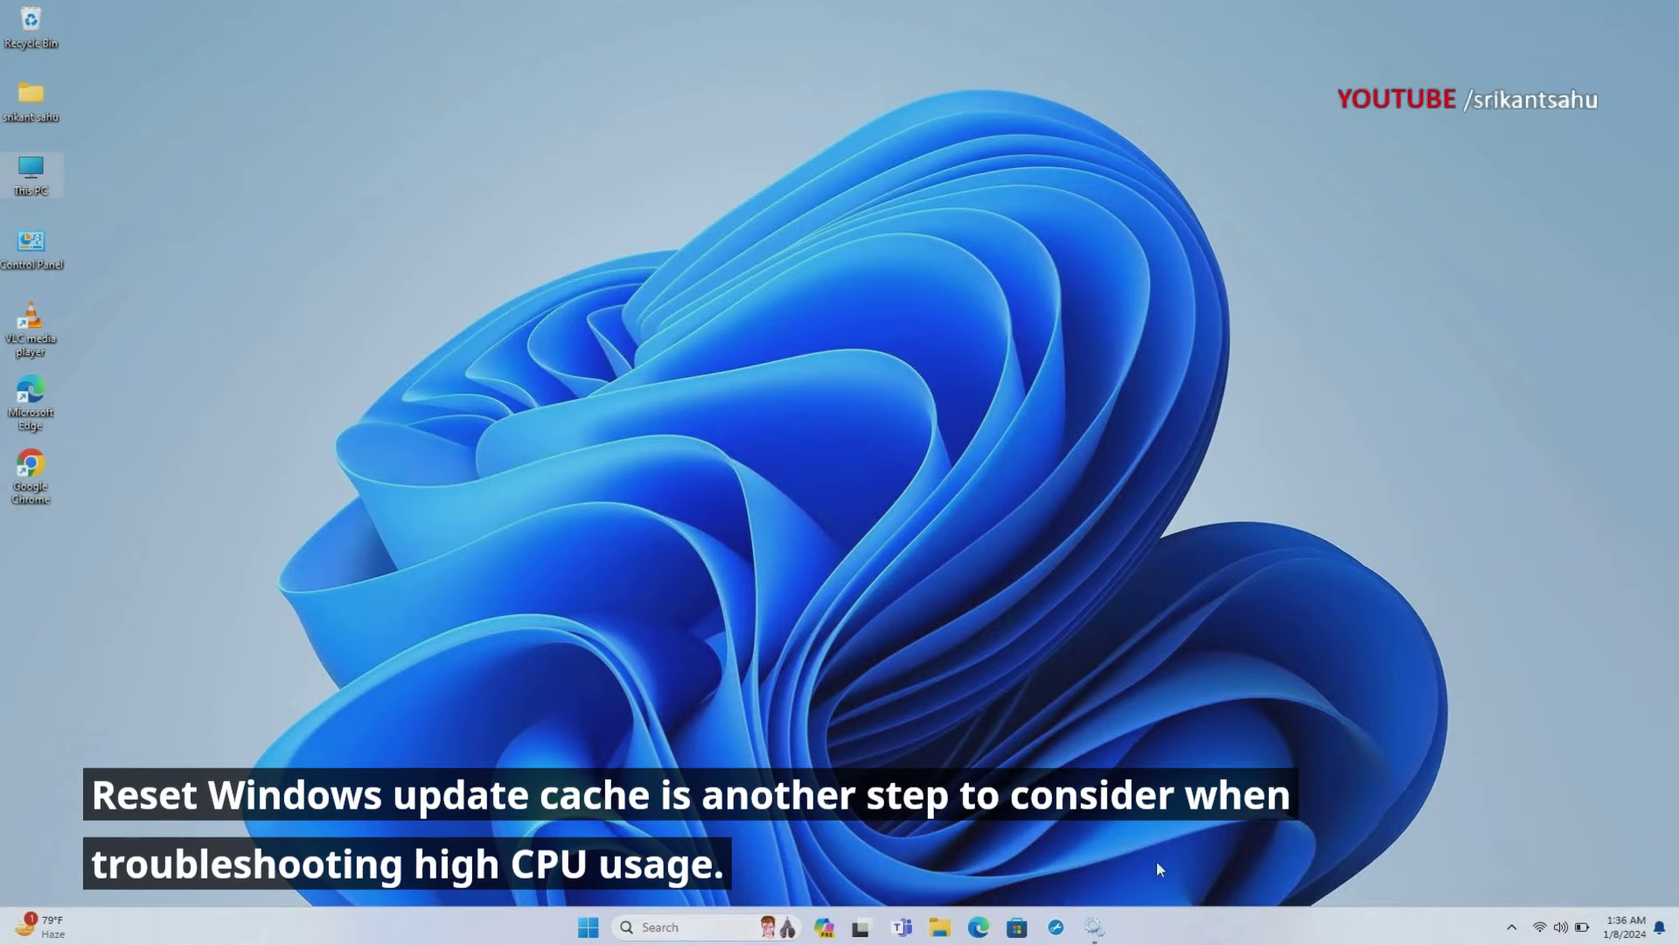
pyautogui.click(1102, 928)
pyautogui.rightClick(548, 319)
pyautogui.click(578, 332)
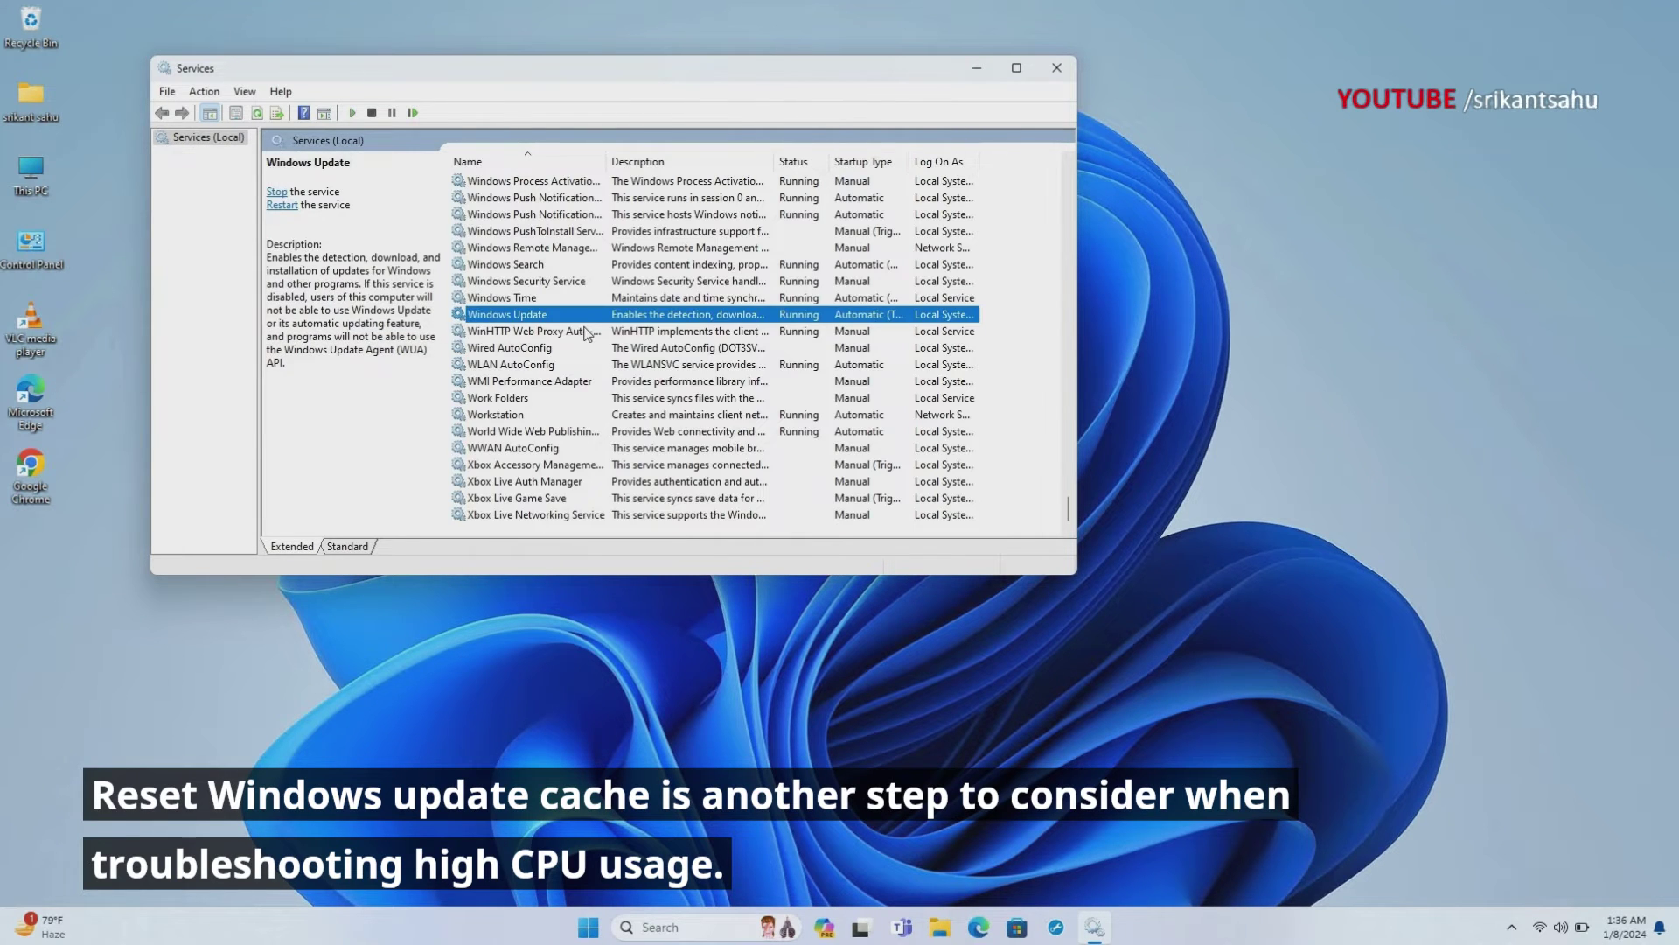
pyautogui.click(1057, 69)
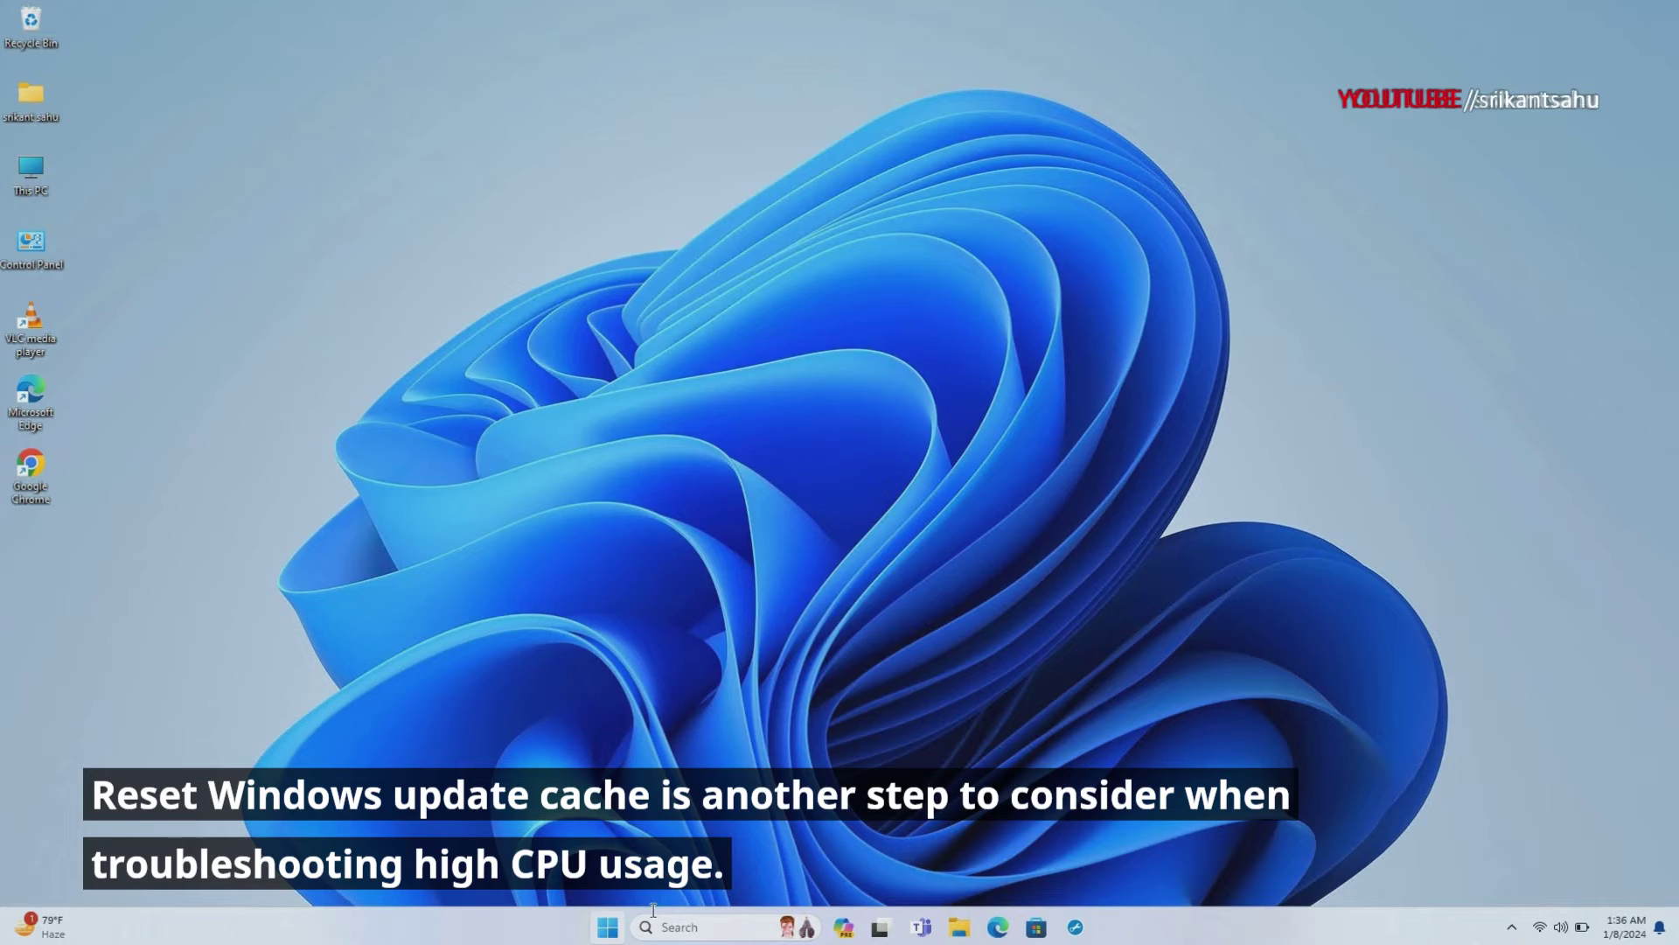
# Step: Restart the computer from the Start menu power options
pyautogui.click(608, 926)
pyautogui.click(1059, 867)
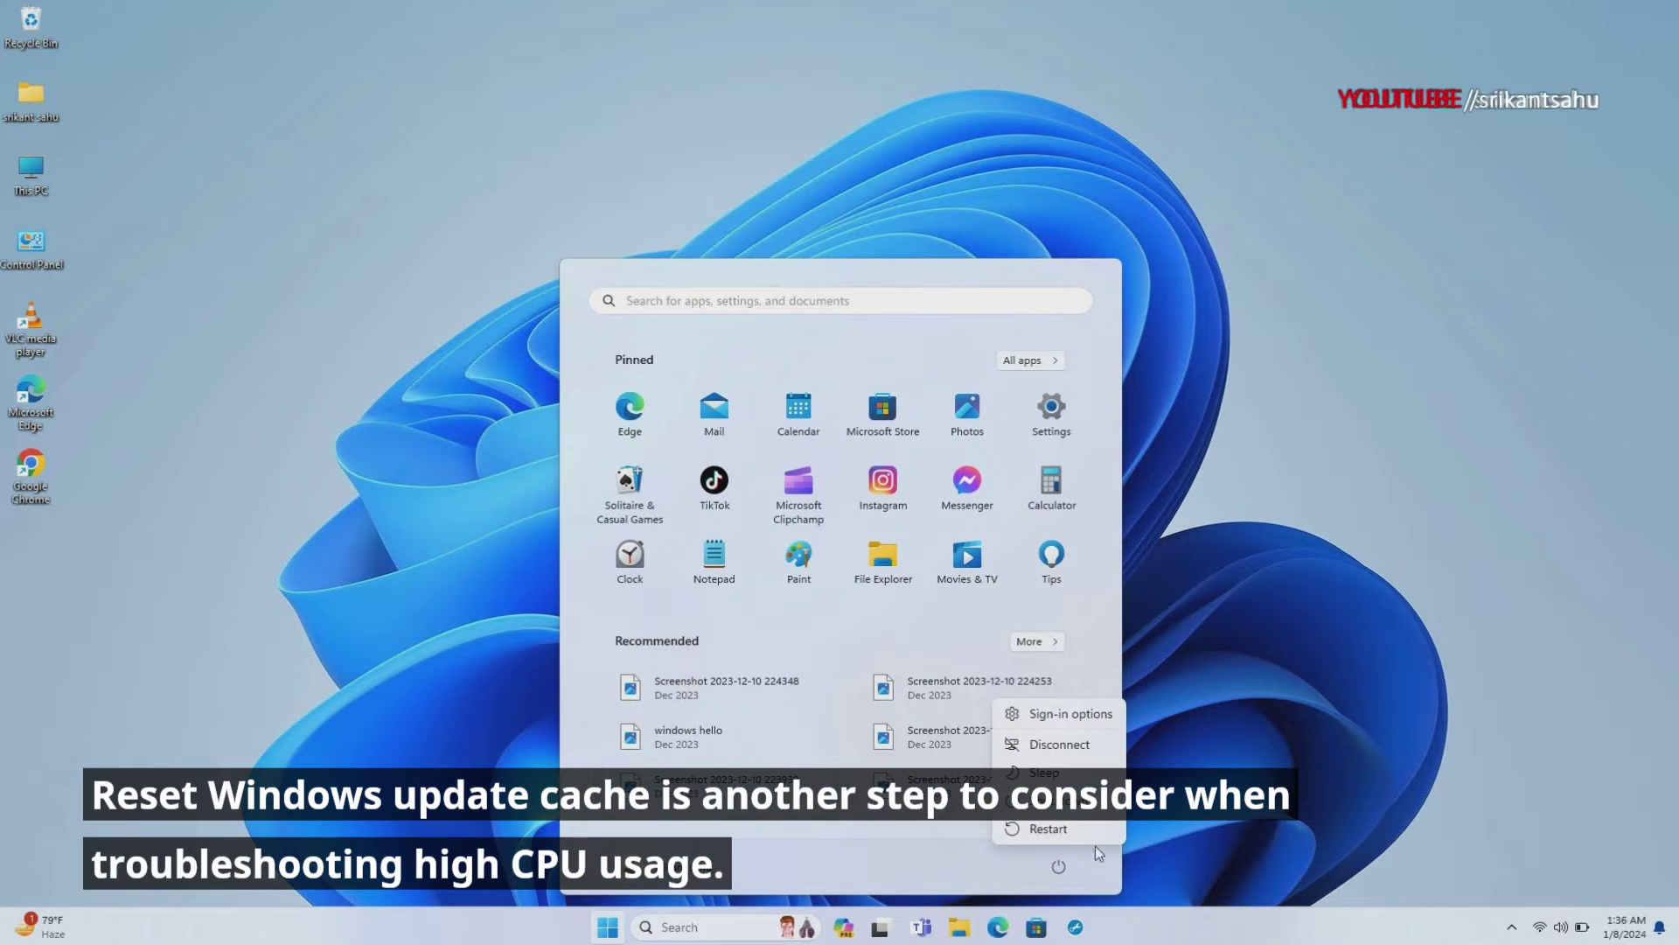
pyautogui.click(1049, 828)
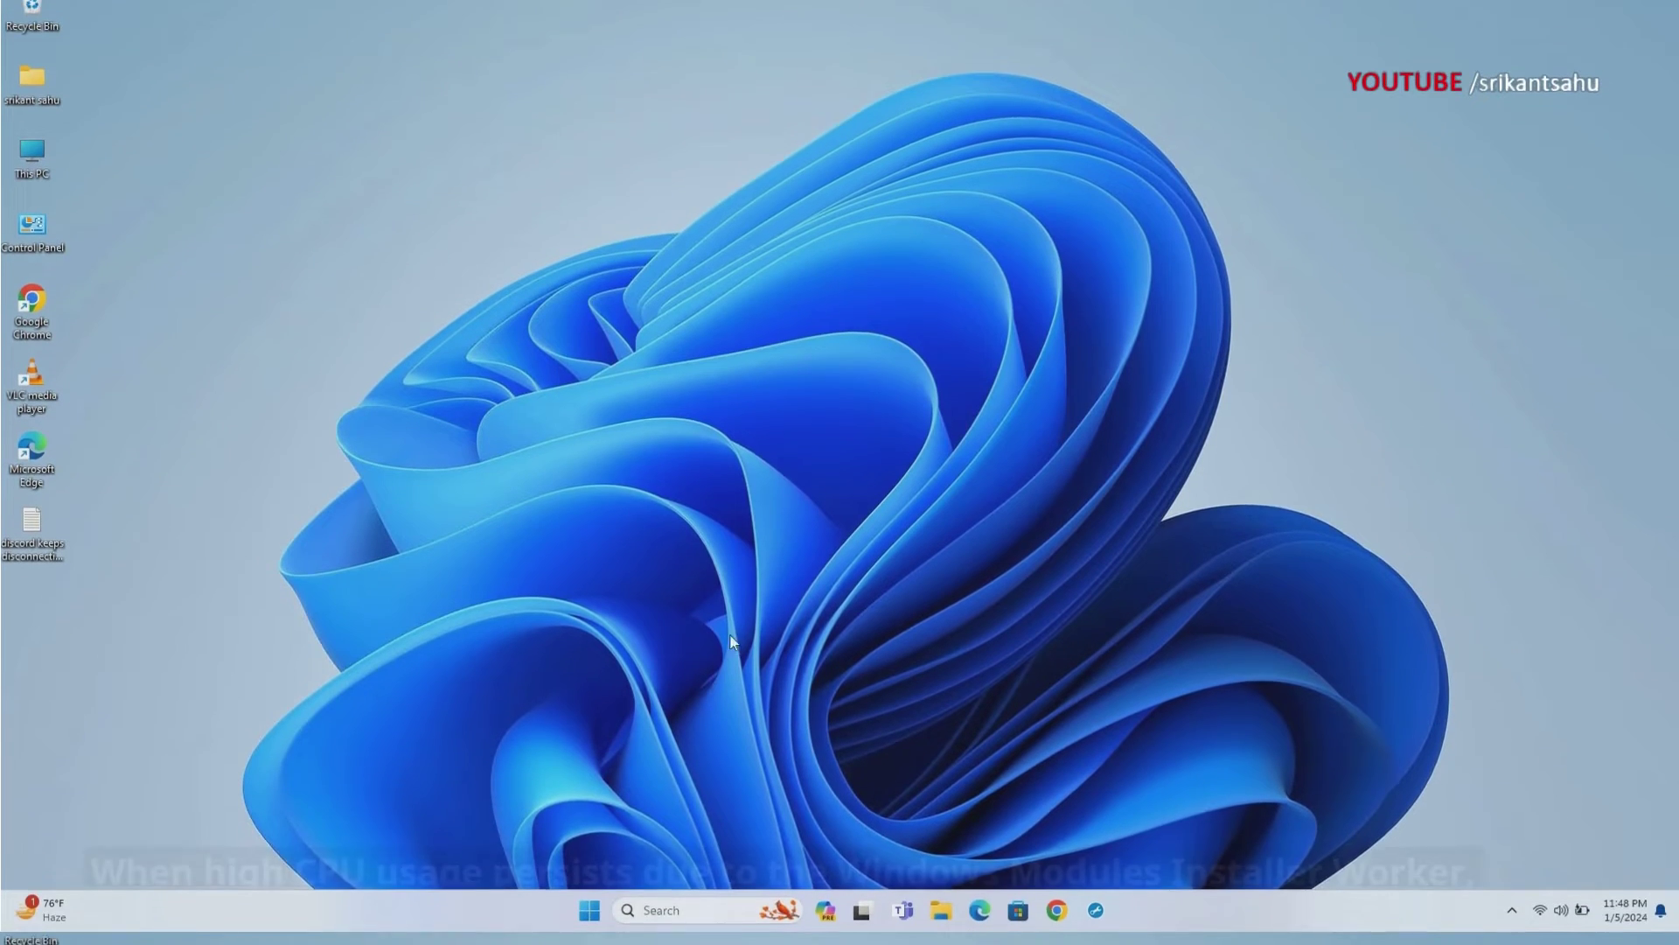
# Step: In an administrator Command Prompt, run sfc /scannow, then DISM /Online /Cleanup-Image /RestoreHealth
pyautogui.click(660, 910)
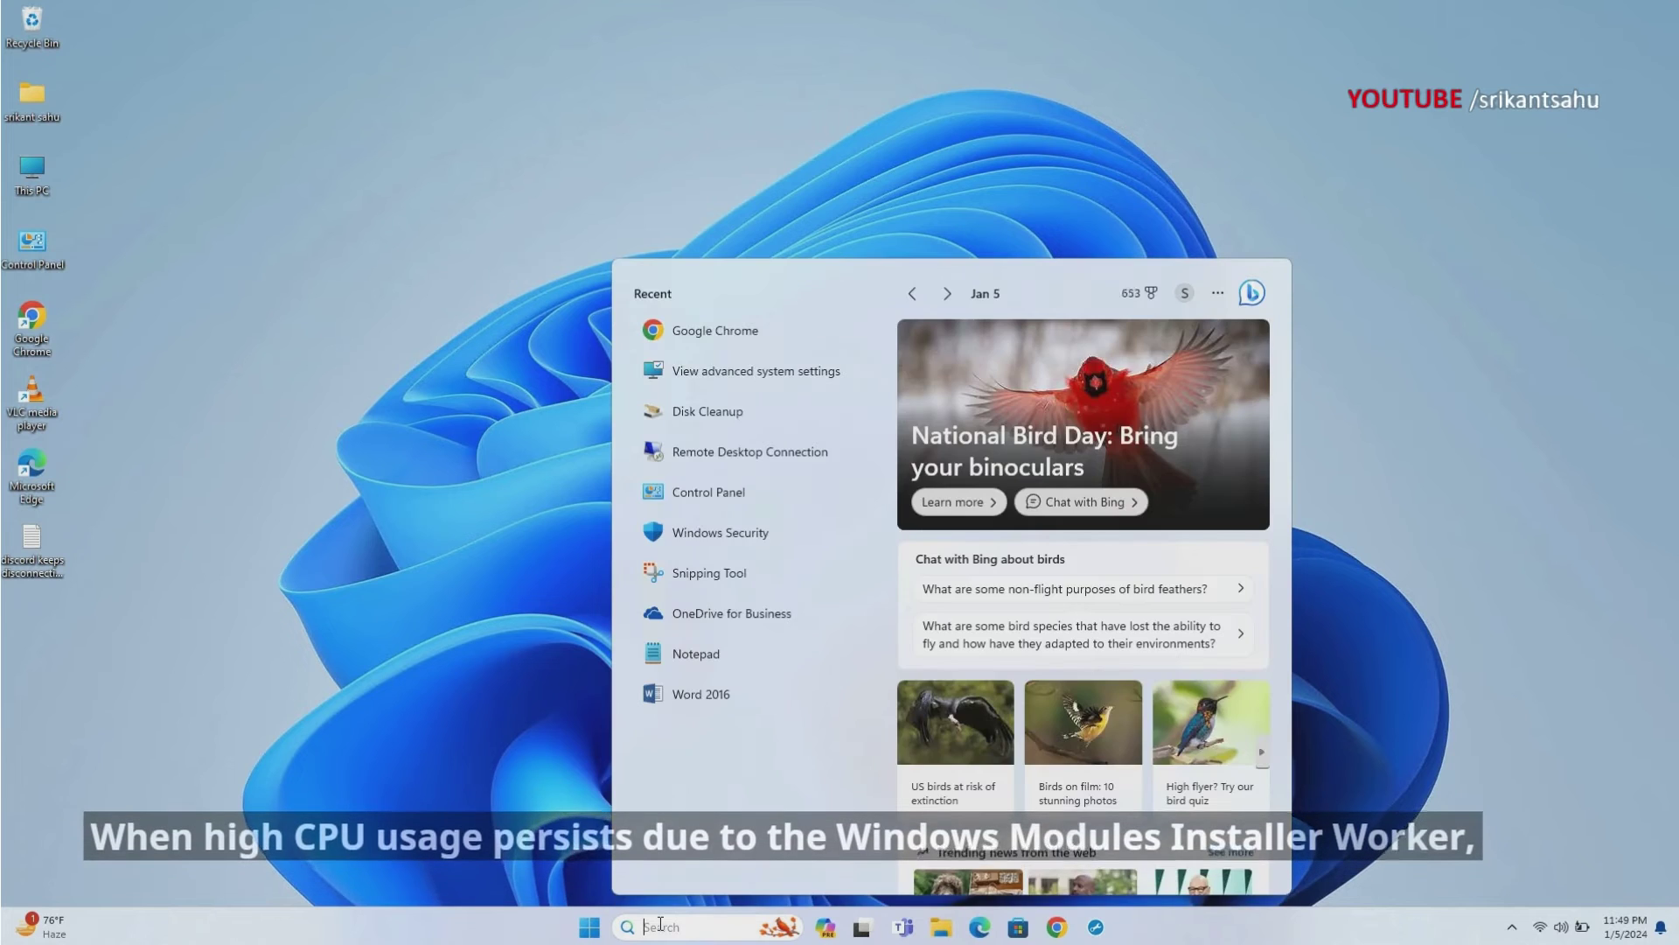
pyautogui.write('cmd')
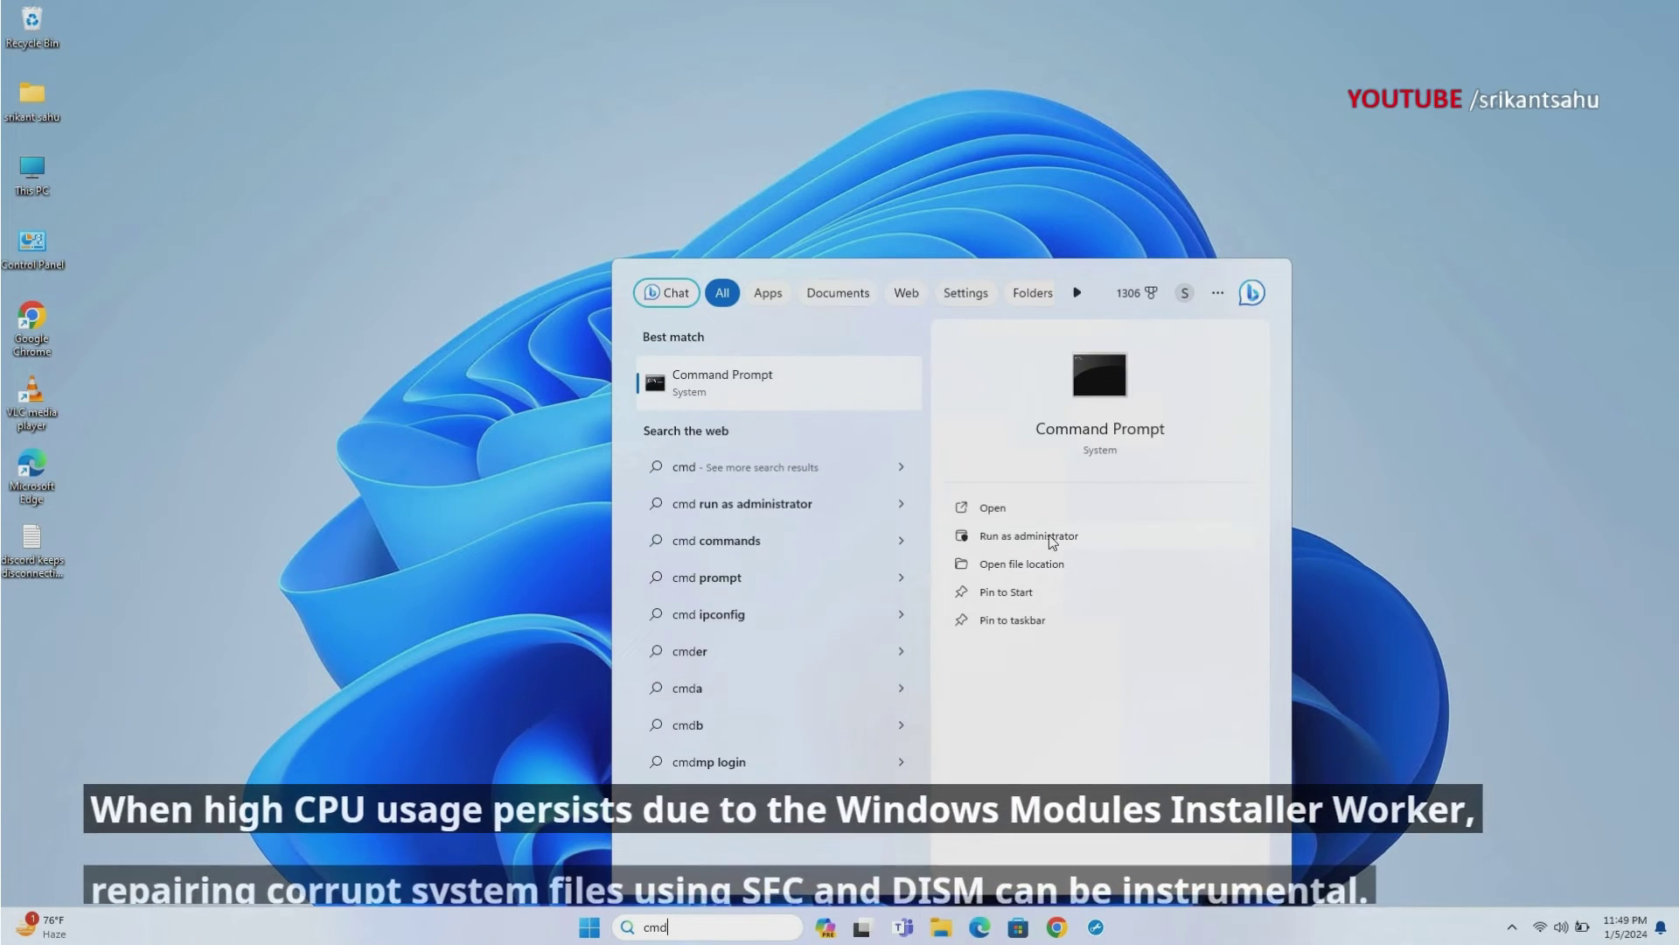
pyautogui.click(1029, 536)
pyautogui.click(820, 611)
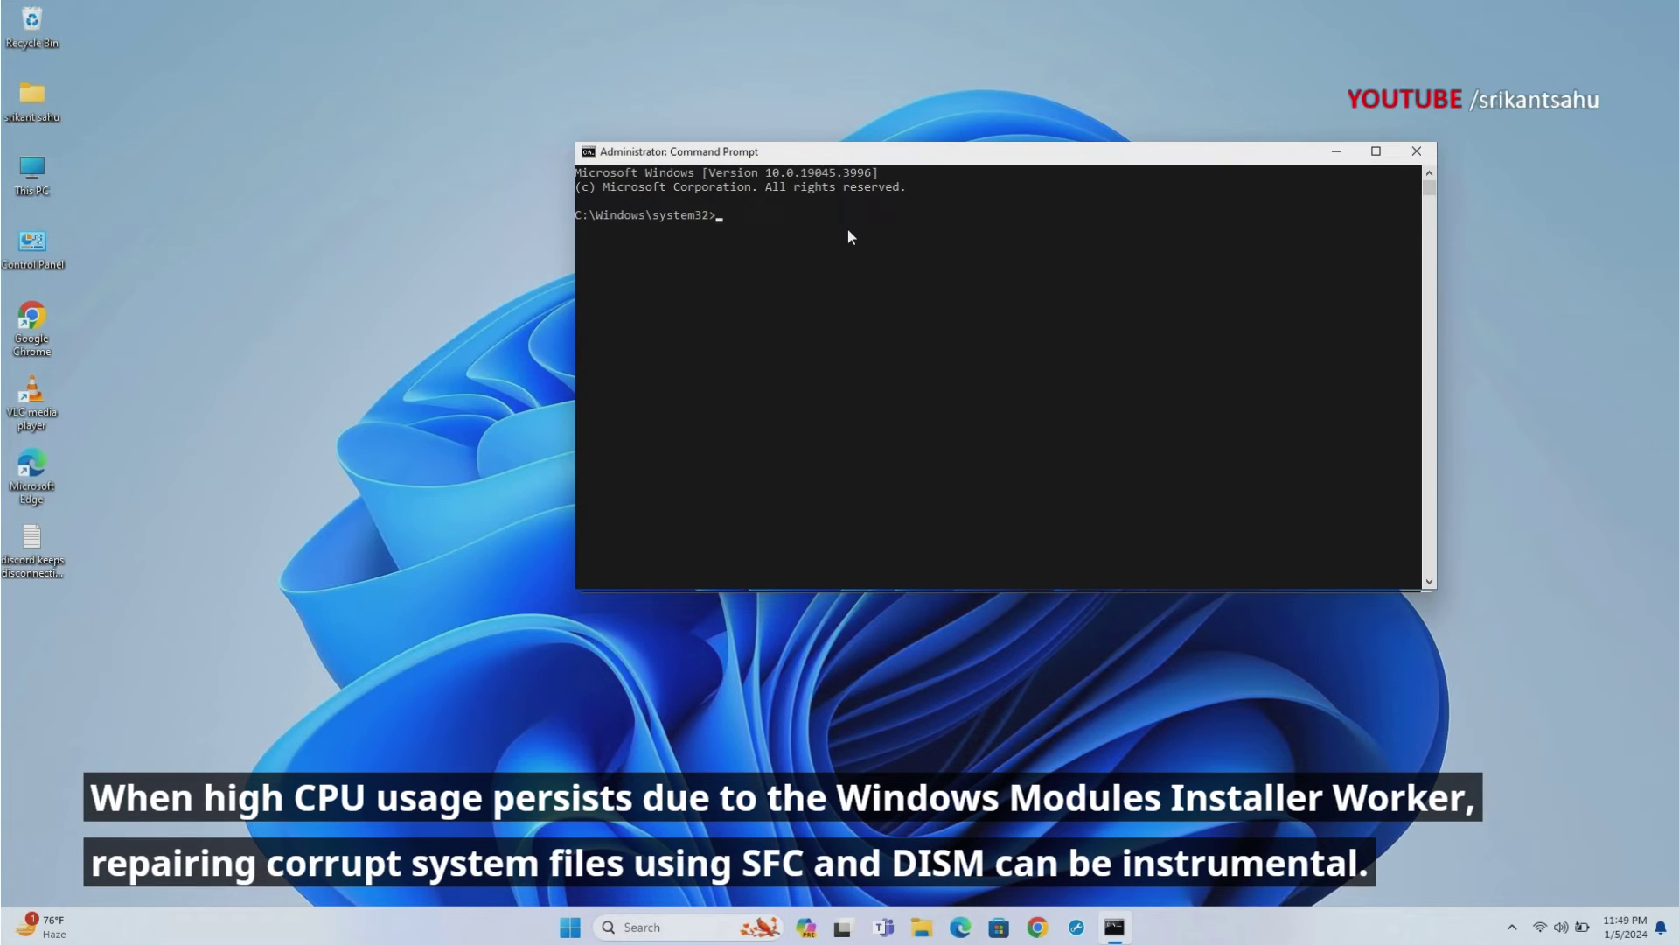
pyautogui.write('sfc /scann')
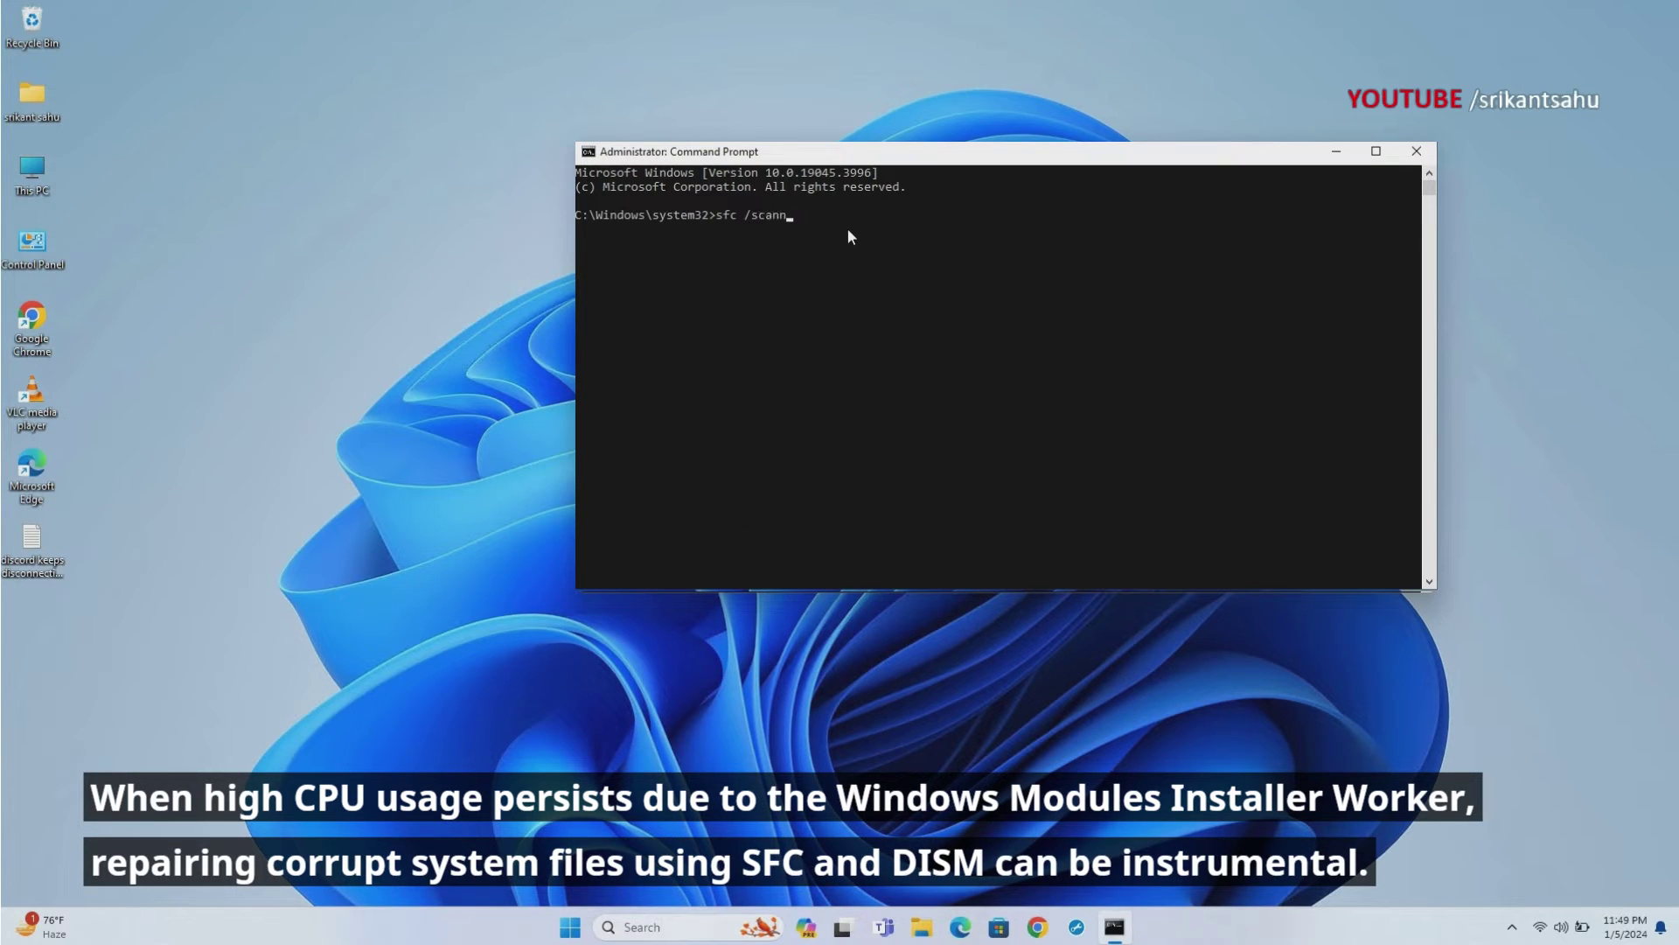
pyautogui.write('ow')
pyautogui.press('Return')
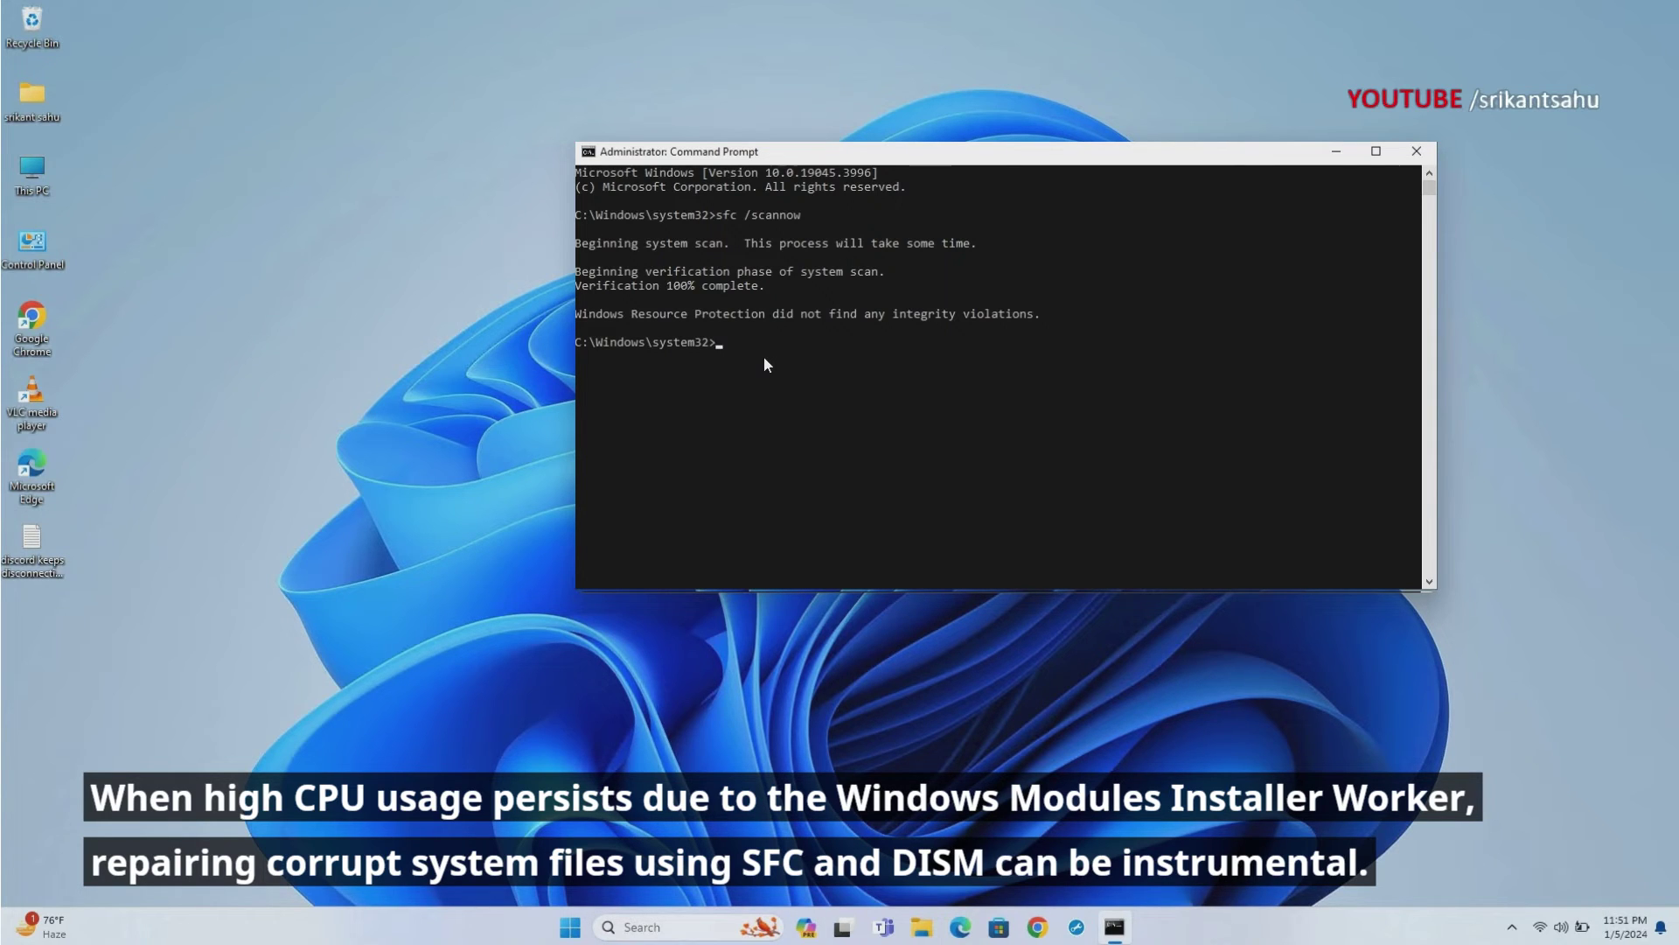
pyautogui.write('DISM /Online /Cleanup-Image /RestoreHealth')
pyautogui.press('Return')
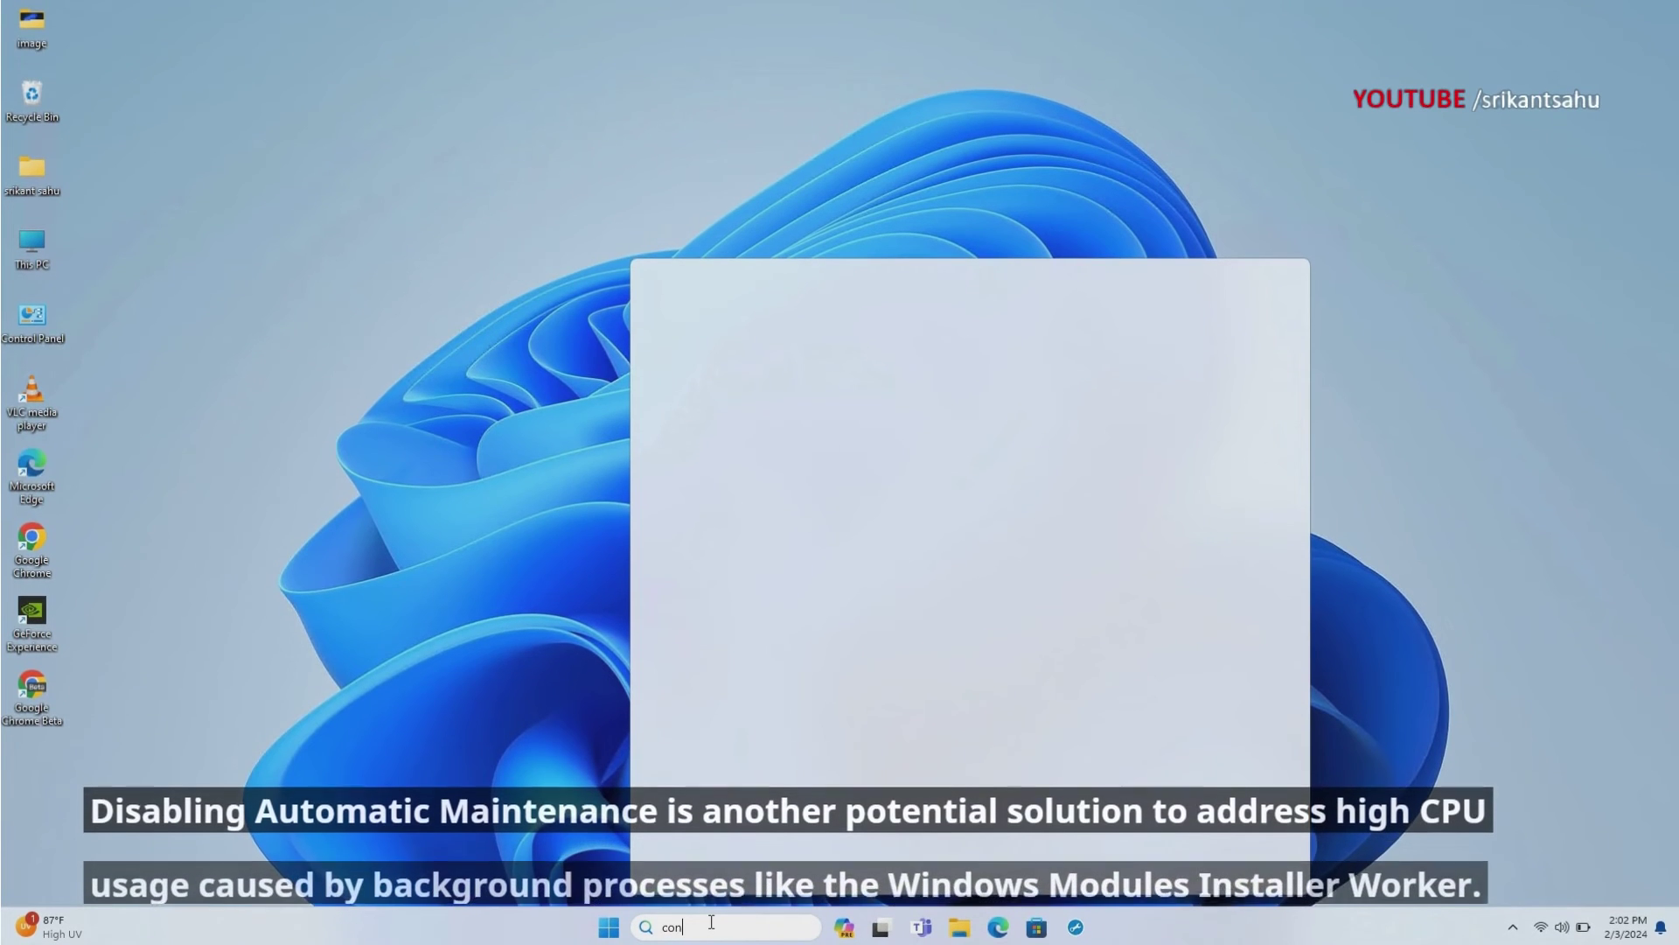
pyautogui.write('trol')
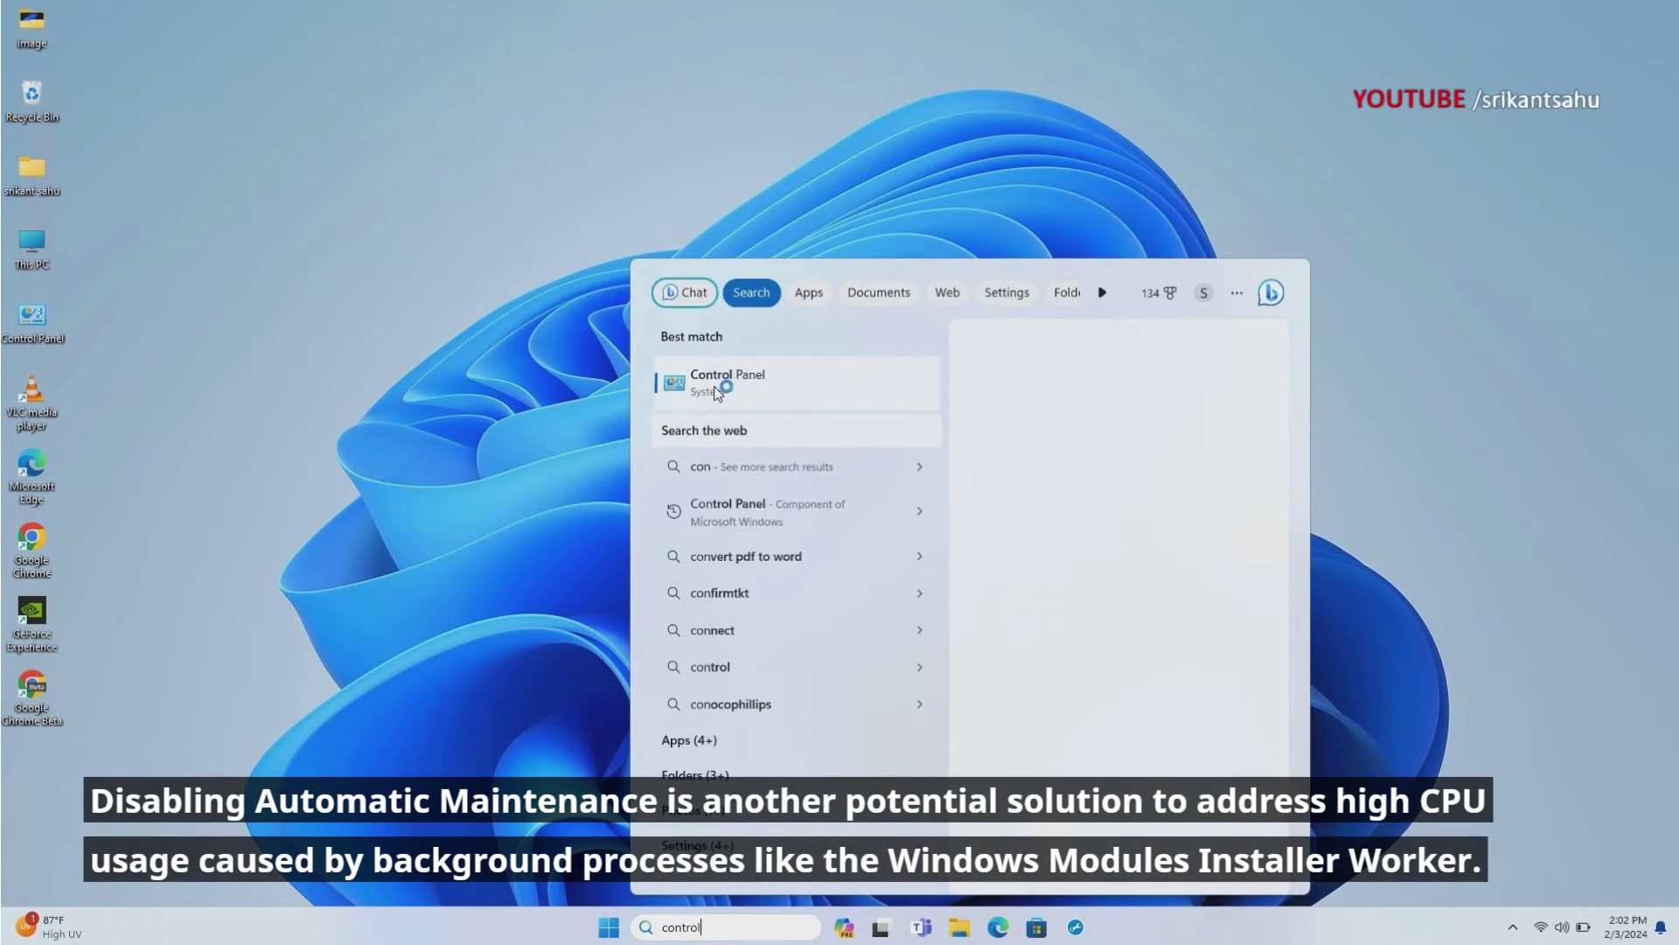
# Step: Uncheck Automatic Maintenance in Control Panel's Security and Maintenance message settings and save with OK
pyautogui.click(717, 390)
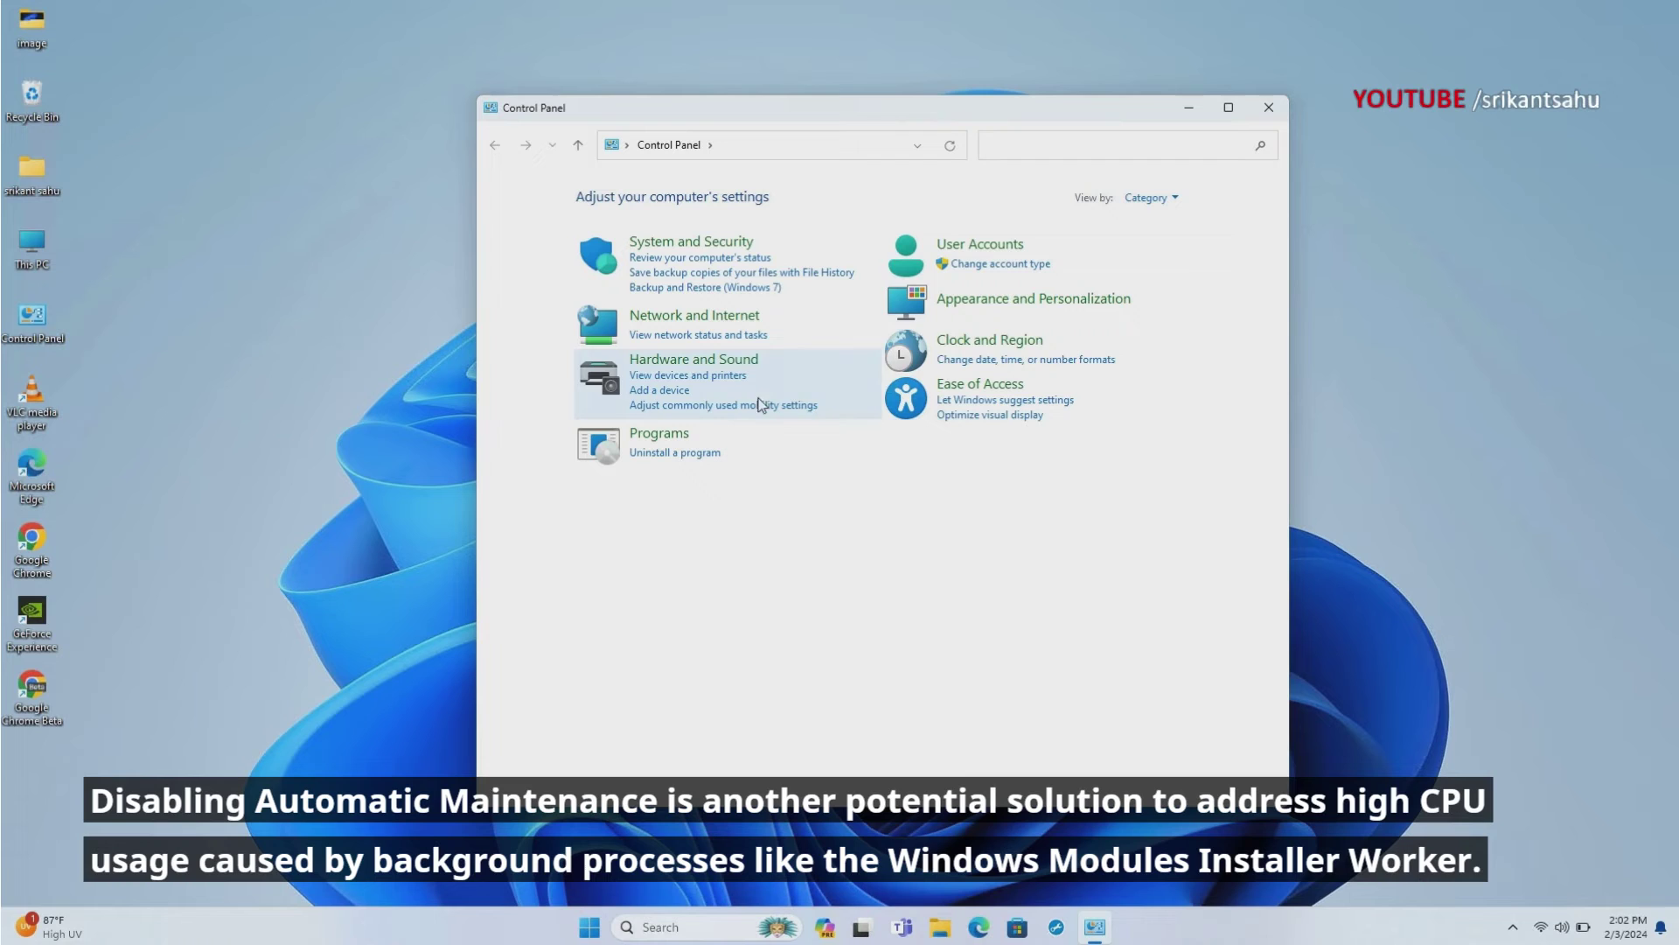
pyautogui.click(685, 242)
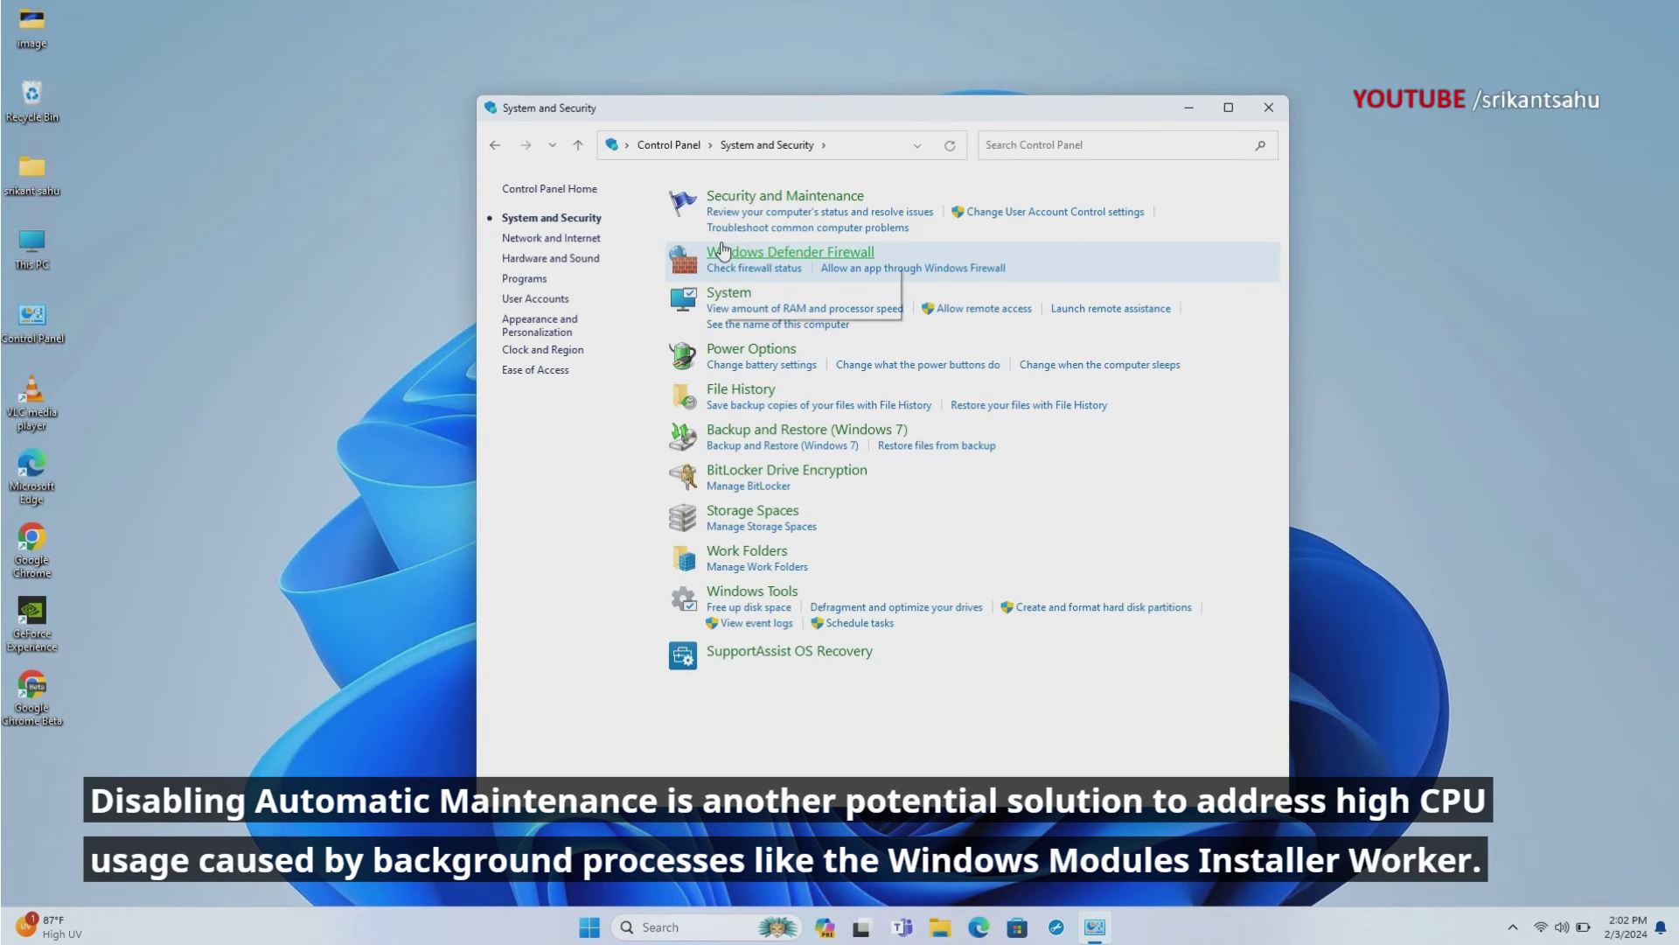
pyautogui.click(796, 196)
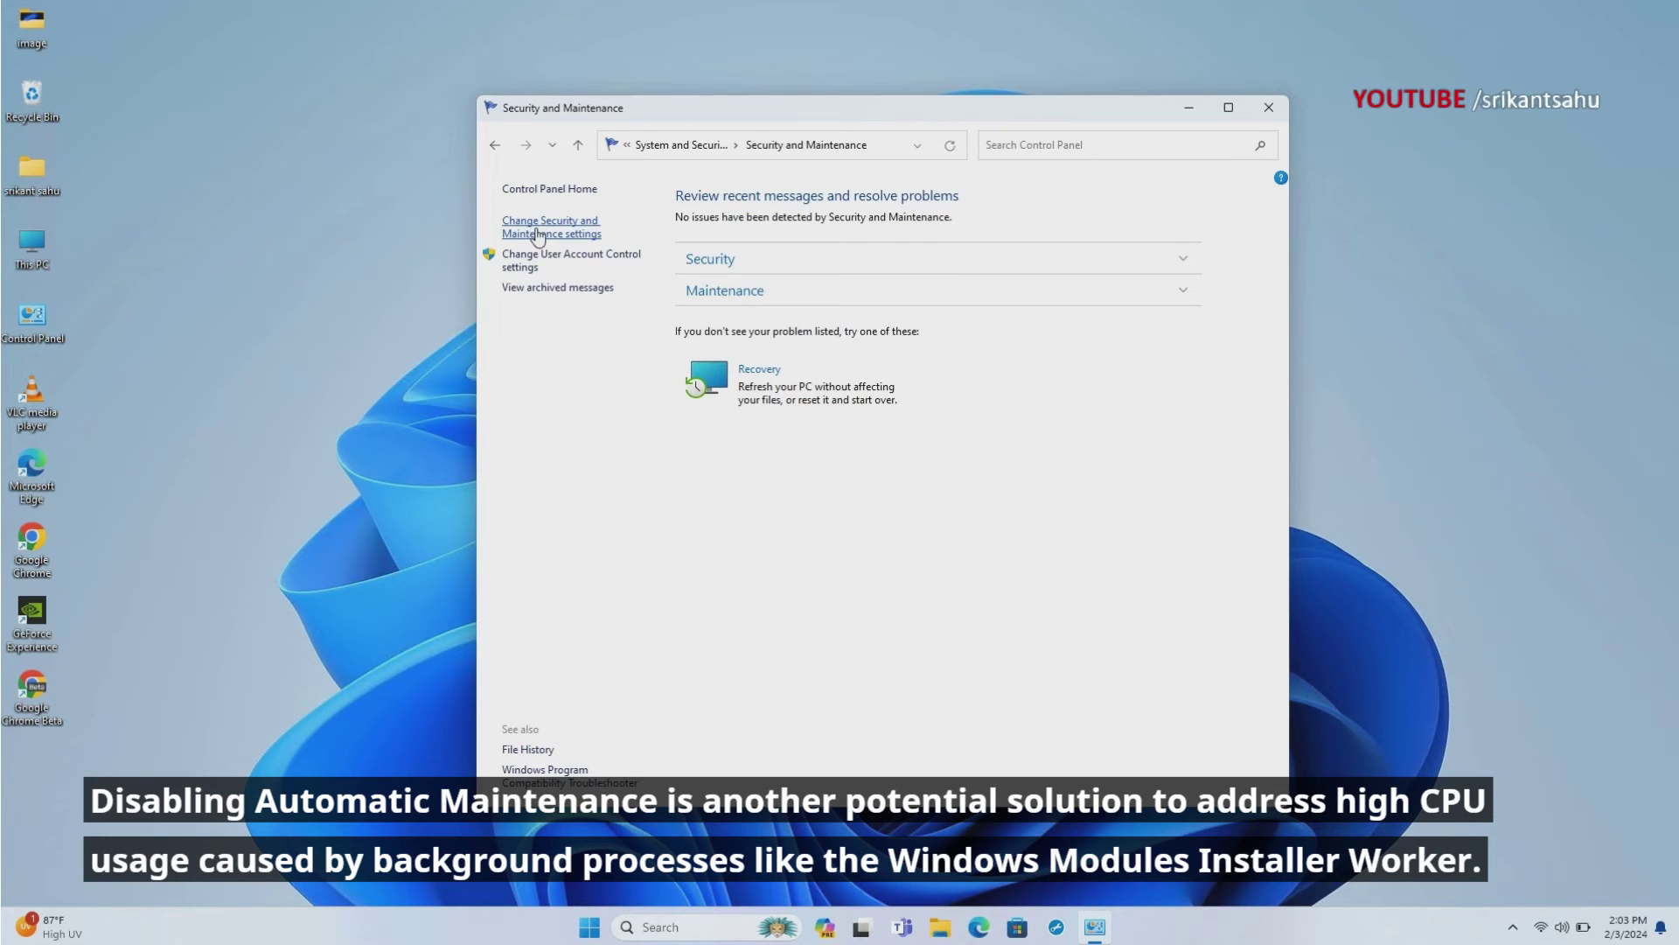
pyautogui.click(538, 235)
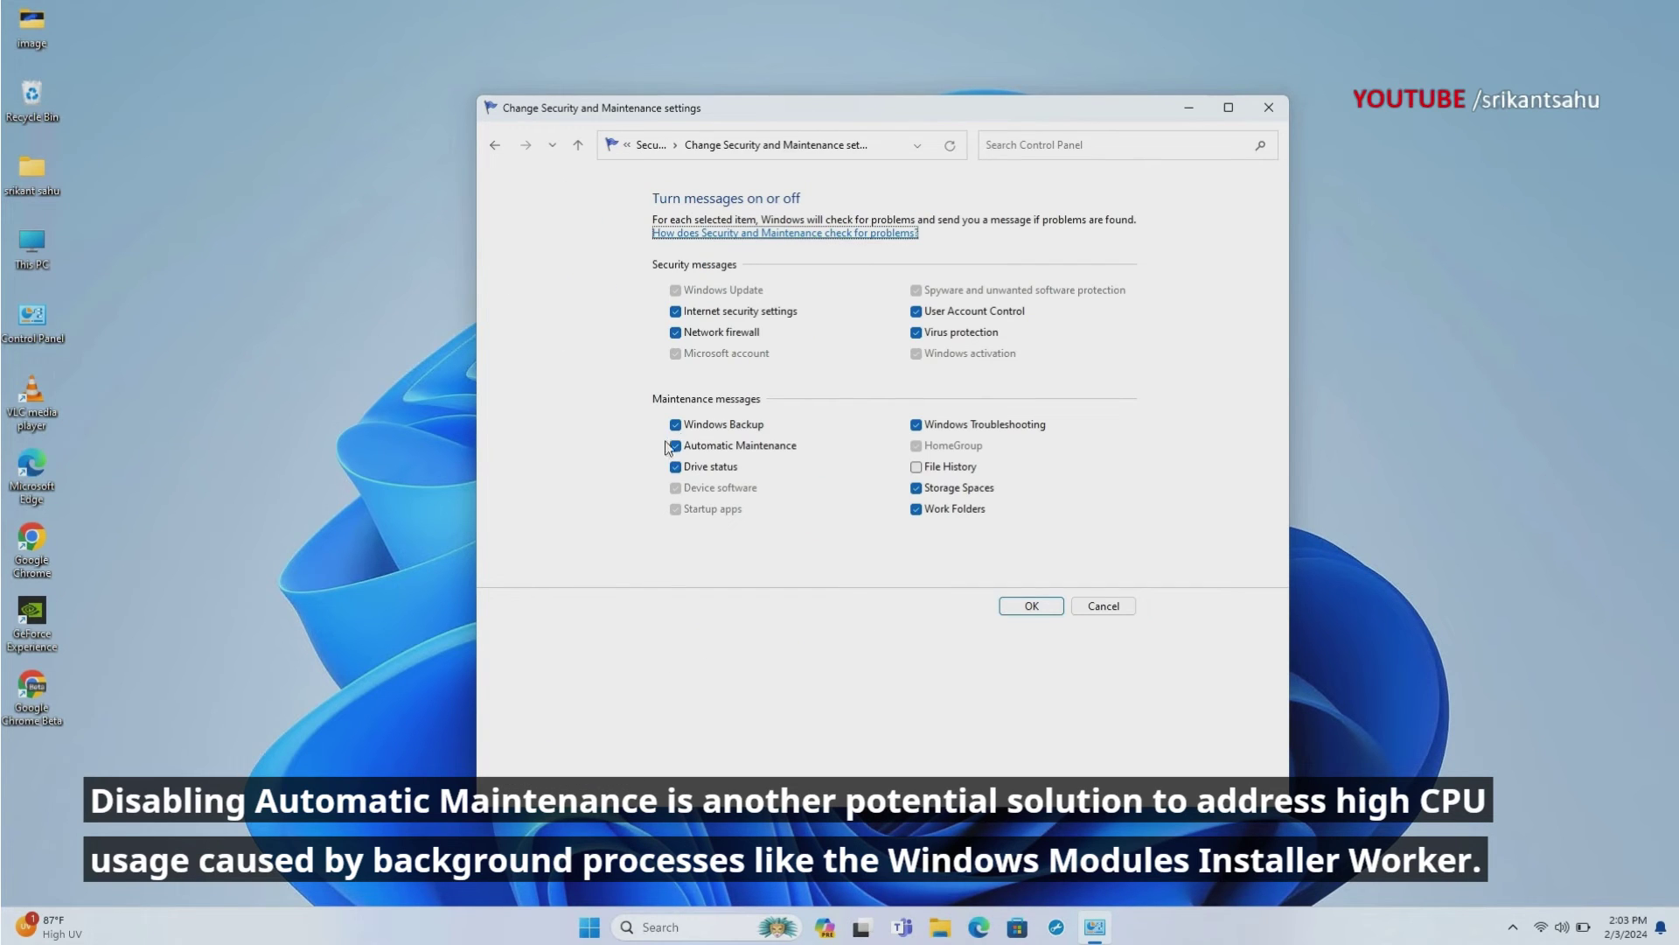
pyautogui.click(674, 447)
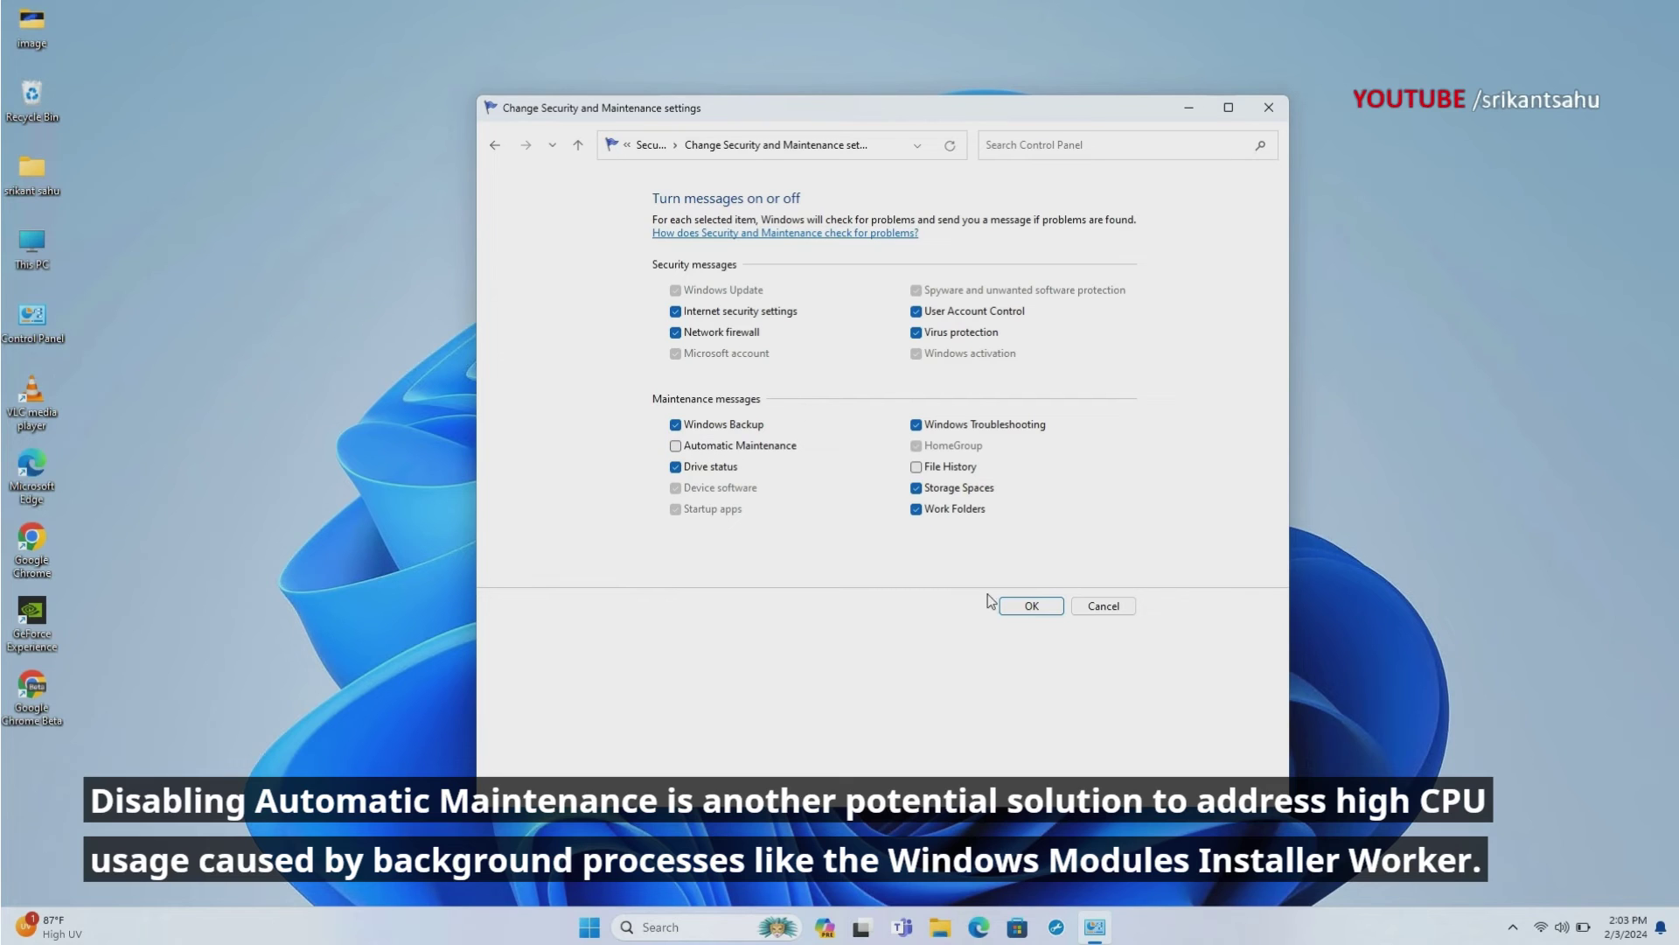
pyautogui.click(1026, 607)
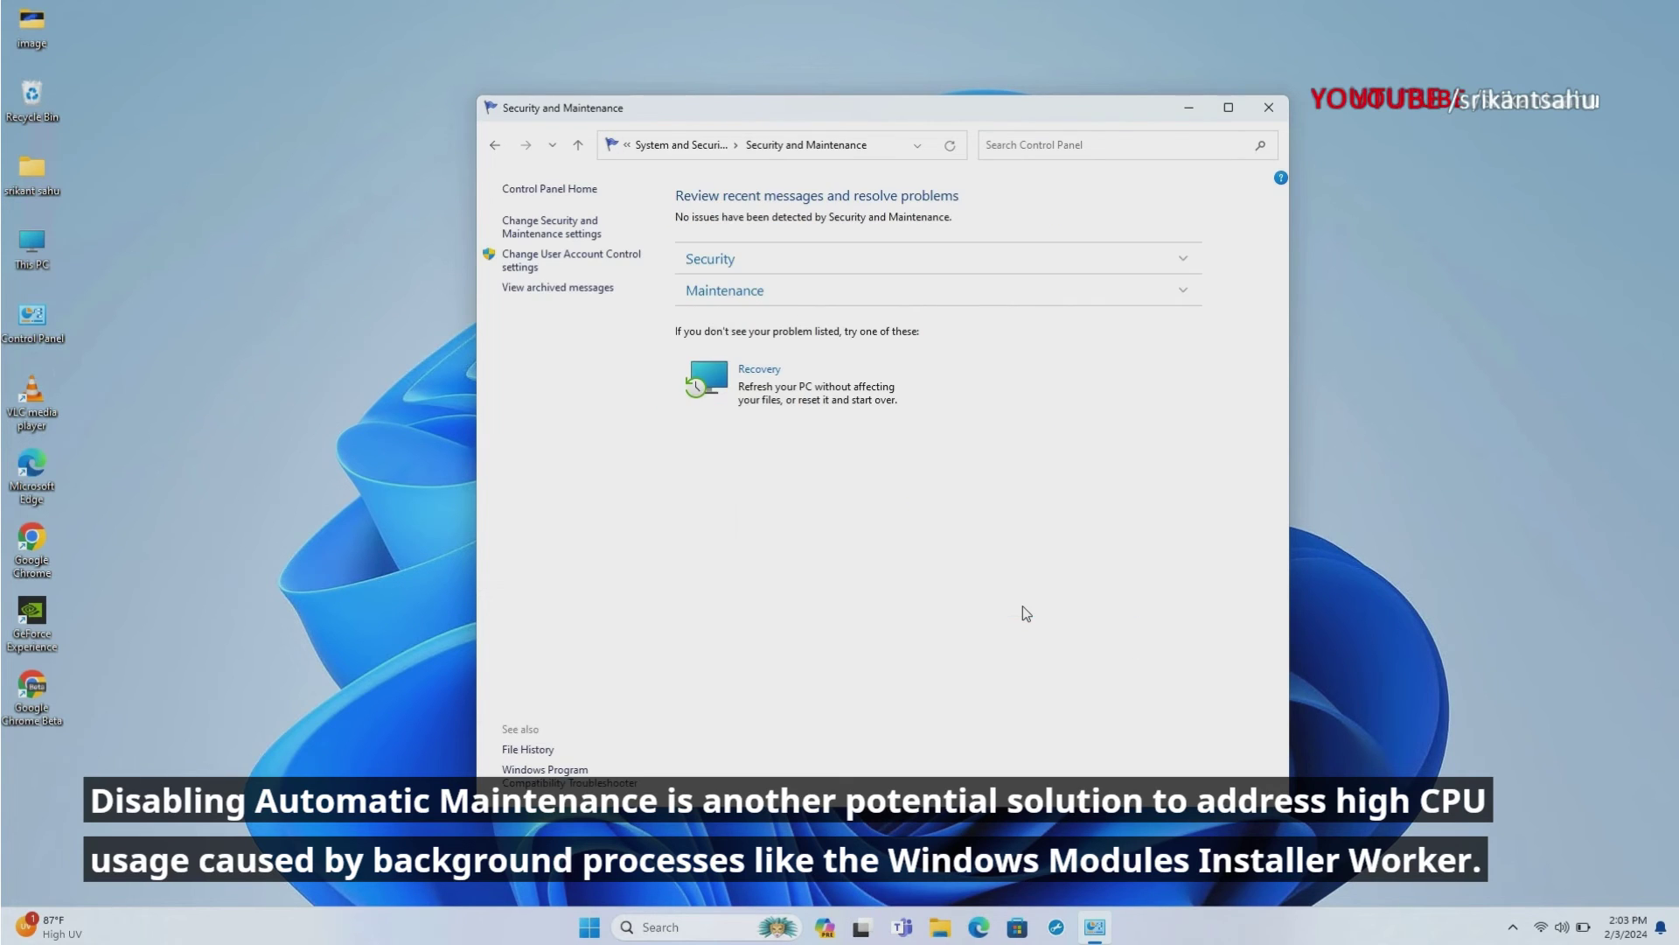
# Step: Close Security and Maintenance, then in msconfig hide Microsoft services, disable the rest, and apply
pyautogui.click(1272, 107)
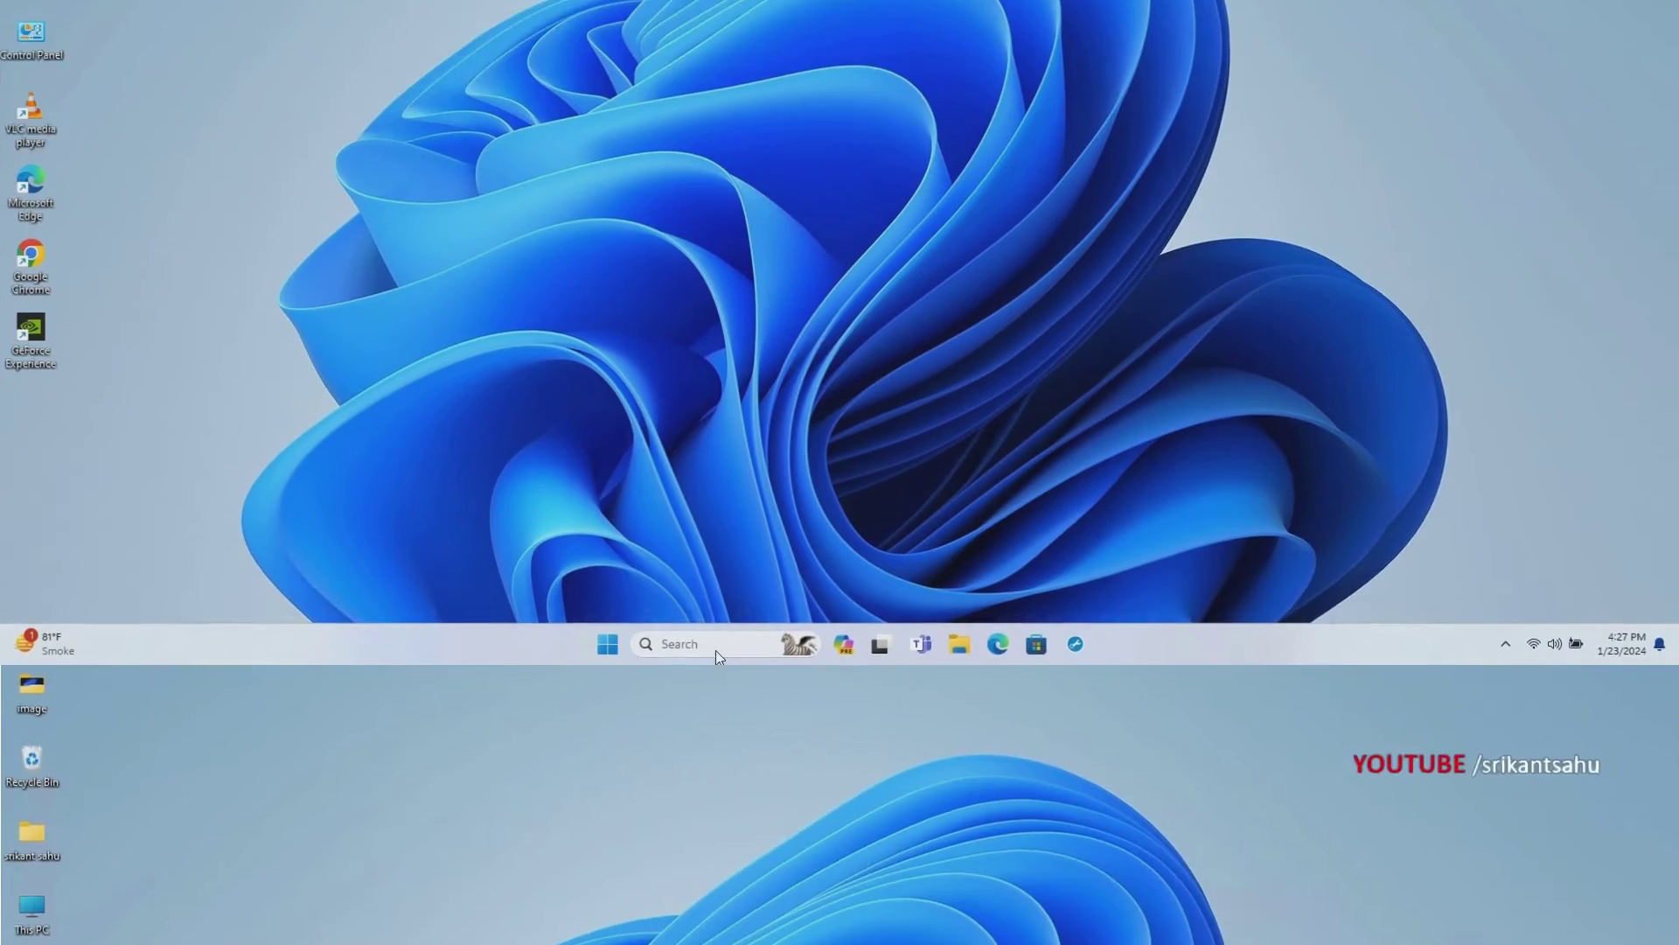
pyautogui.write('msconfig')
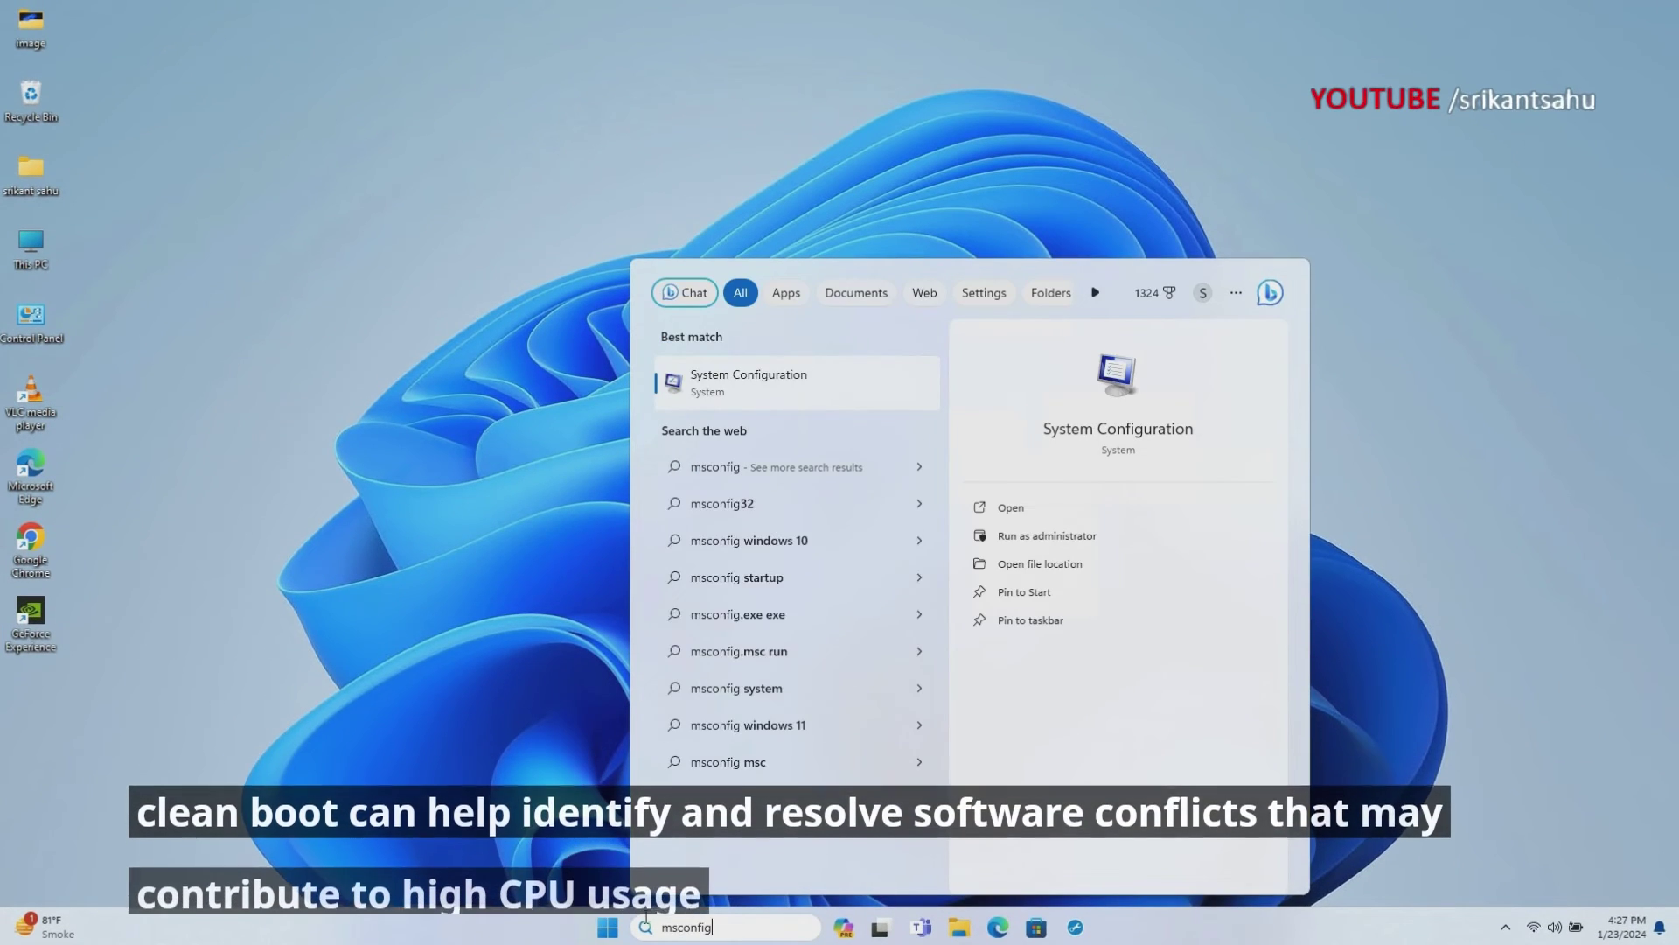
pyautogui.press('Return')
pyautogui.click(619, 325)
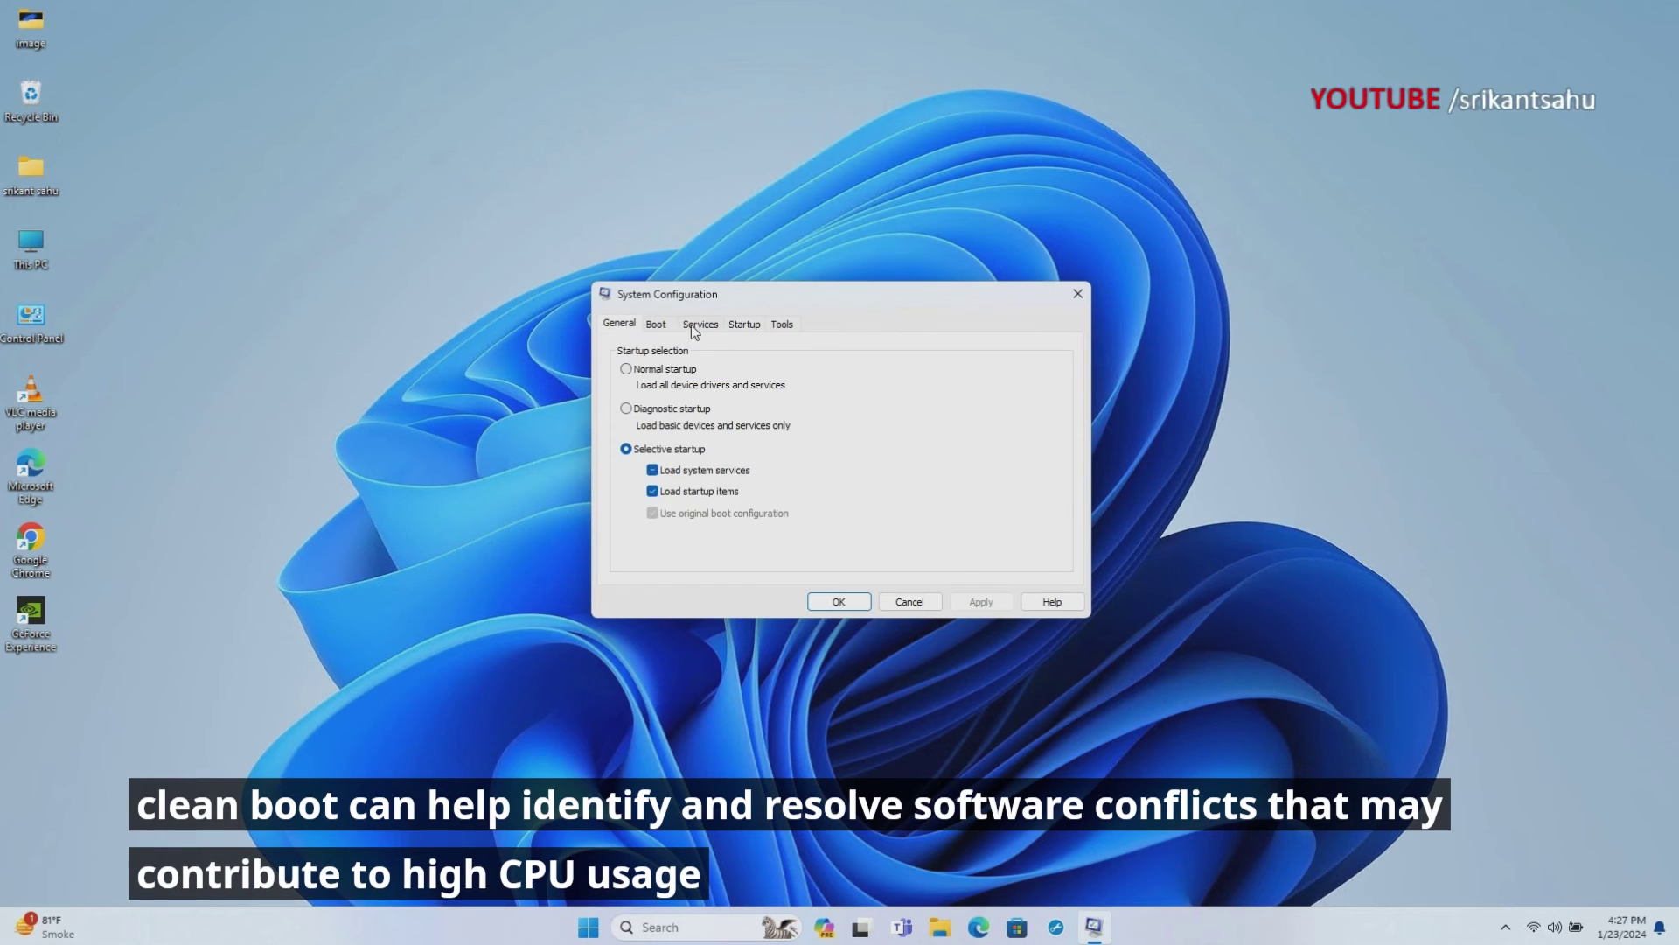
pyautogui.click(699, 323)
pyautogui.click(613, 569)
pyautogui.click(1033, 556)
pyautogui.scroll(-3, 843, 453)
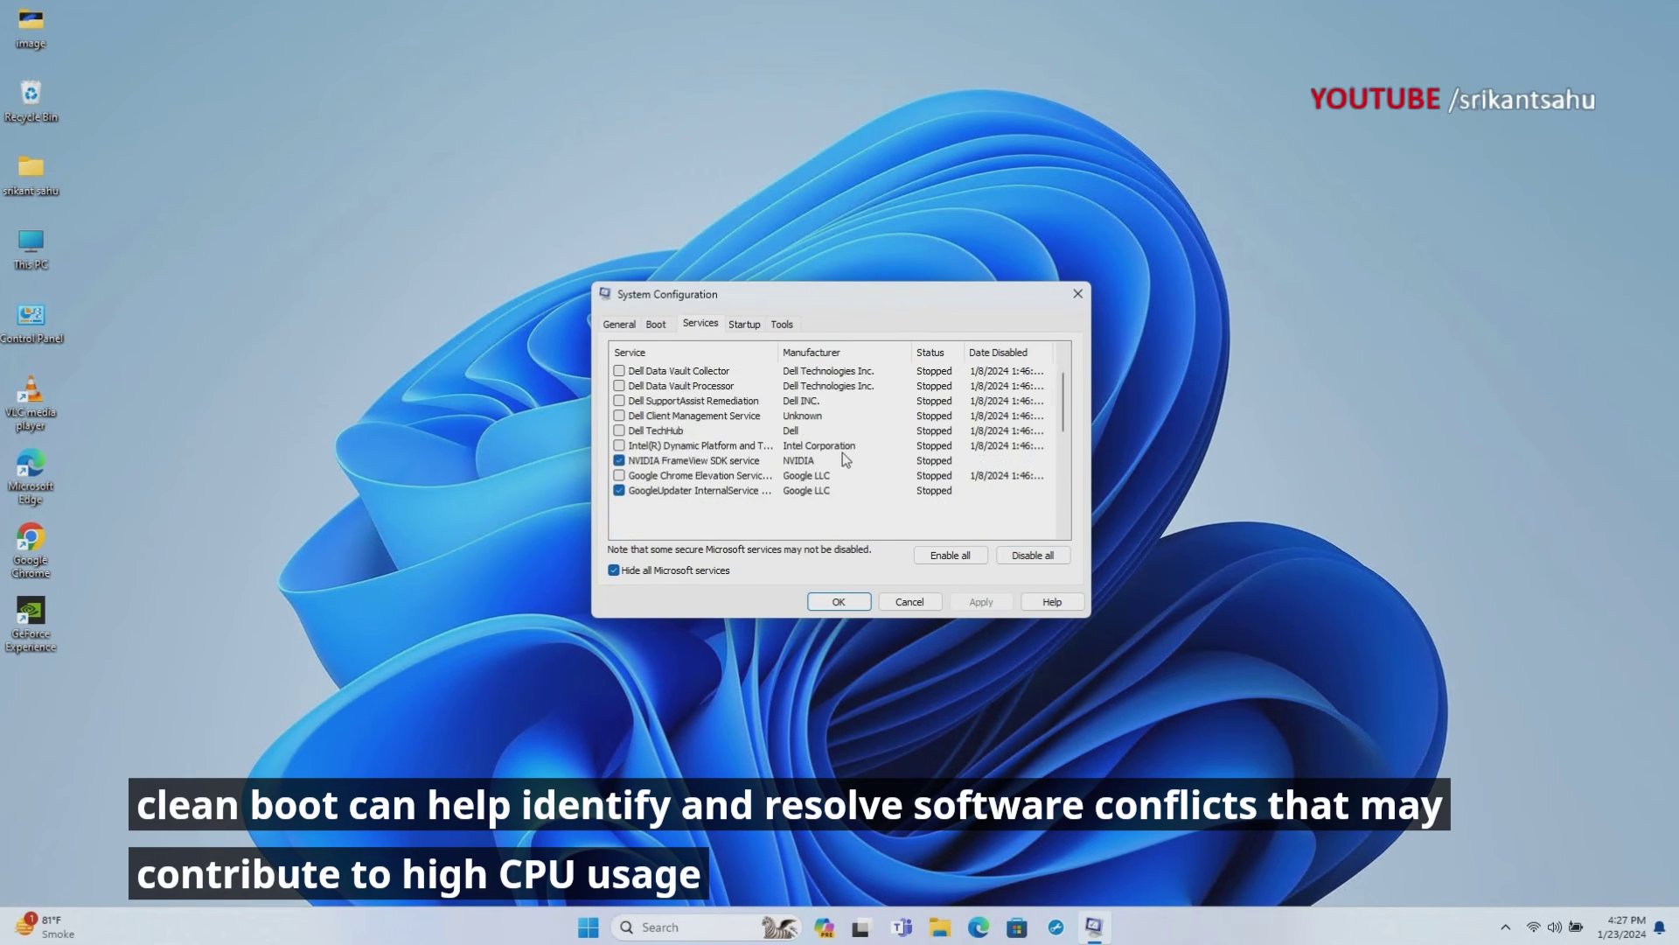
pyautogui.scroll(-3, 843, 452)
pyautogui.click(1033, 555)
pyautogui.click(982, 601)
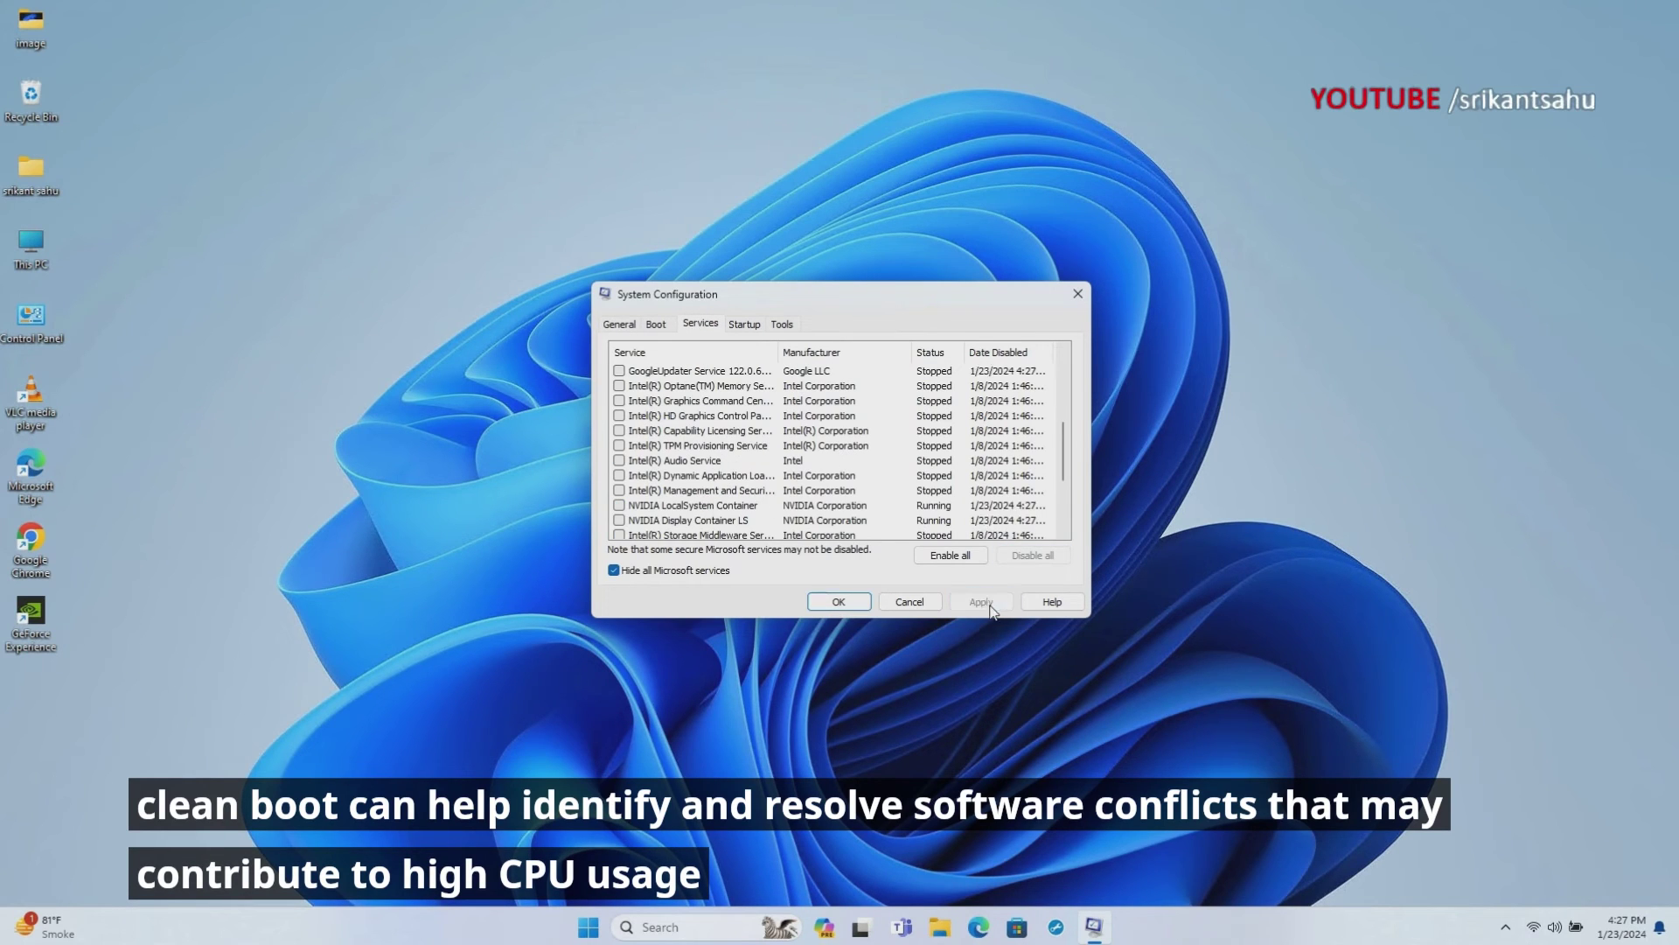
# Step: Disable Microsoft To Do and Microsoft Teams at startup in Task Manager, then confirm with OK
pyautogui.click(744, 324)
pyautogui.click(846, 376)
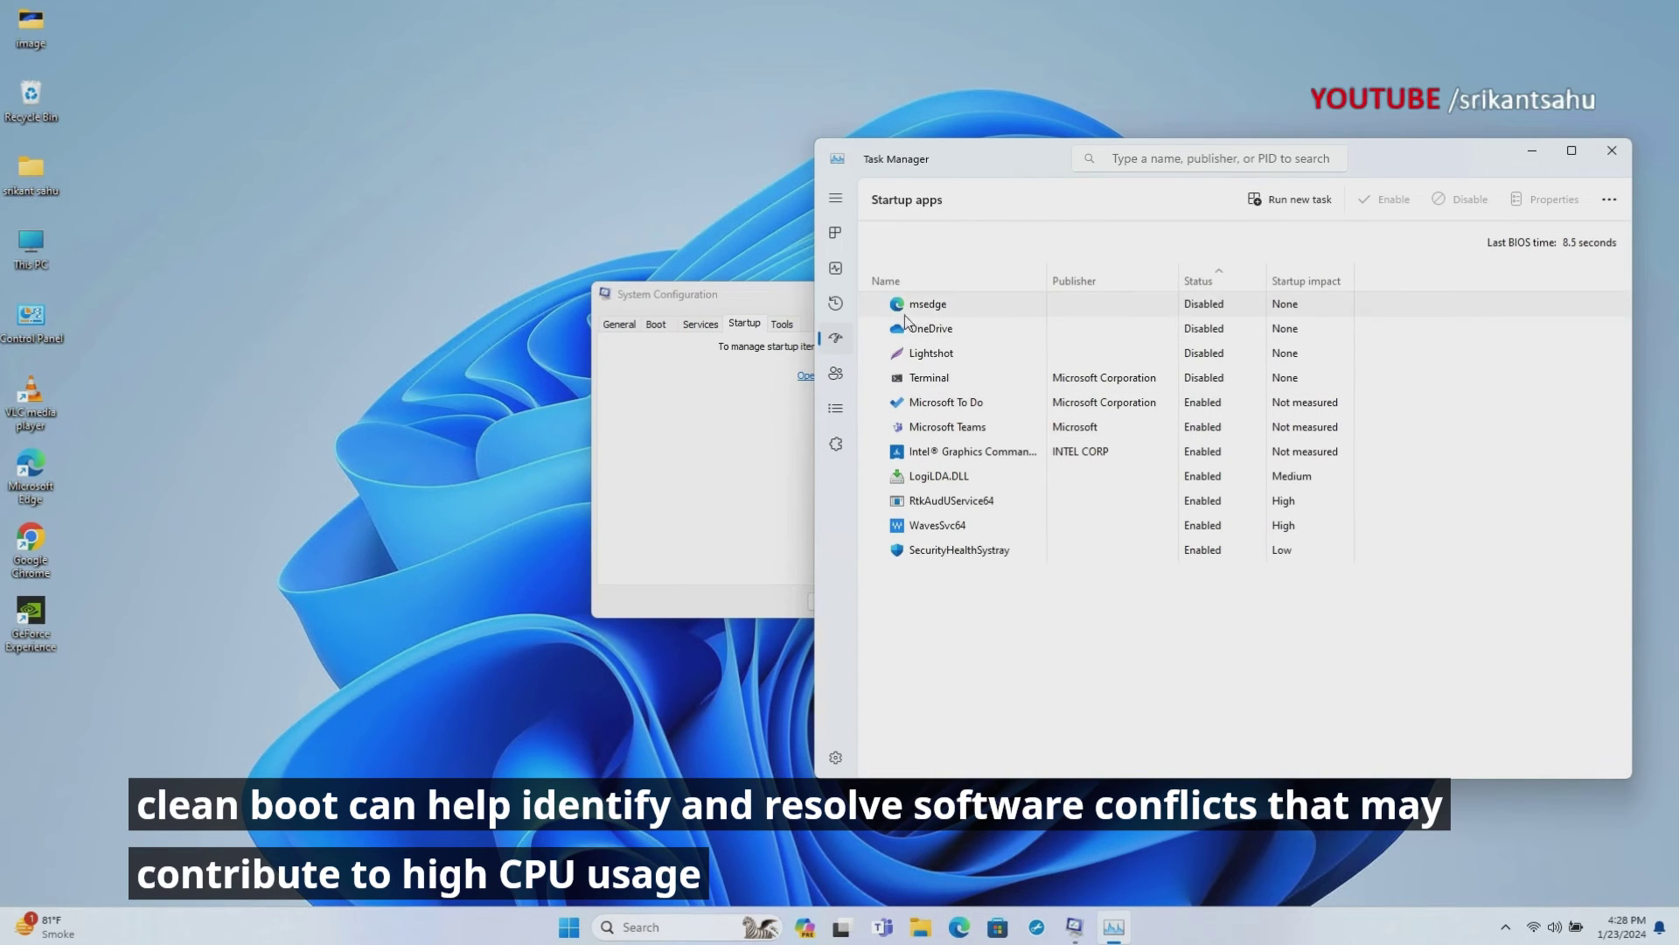
pyautogui.click(1196, 407)
pyautogui.rightClick(1196, 410)
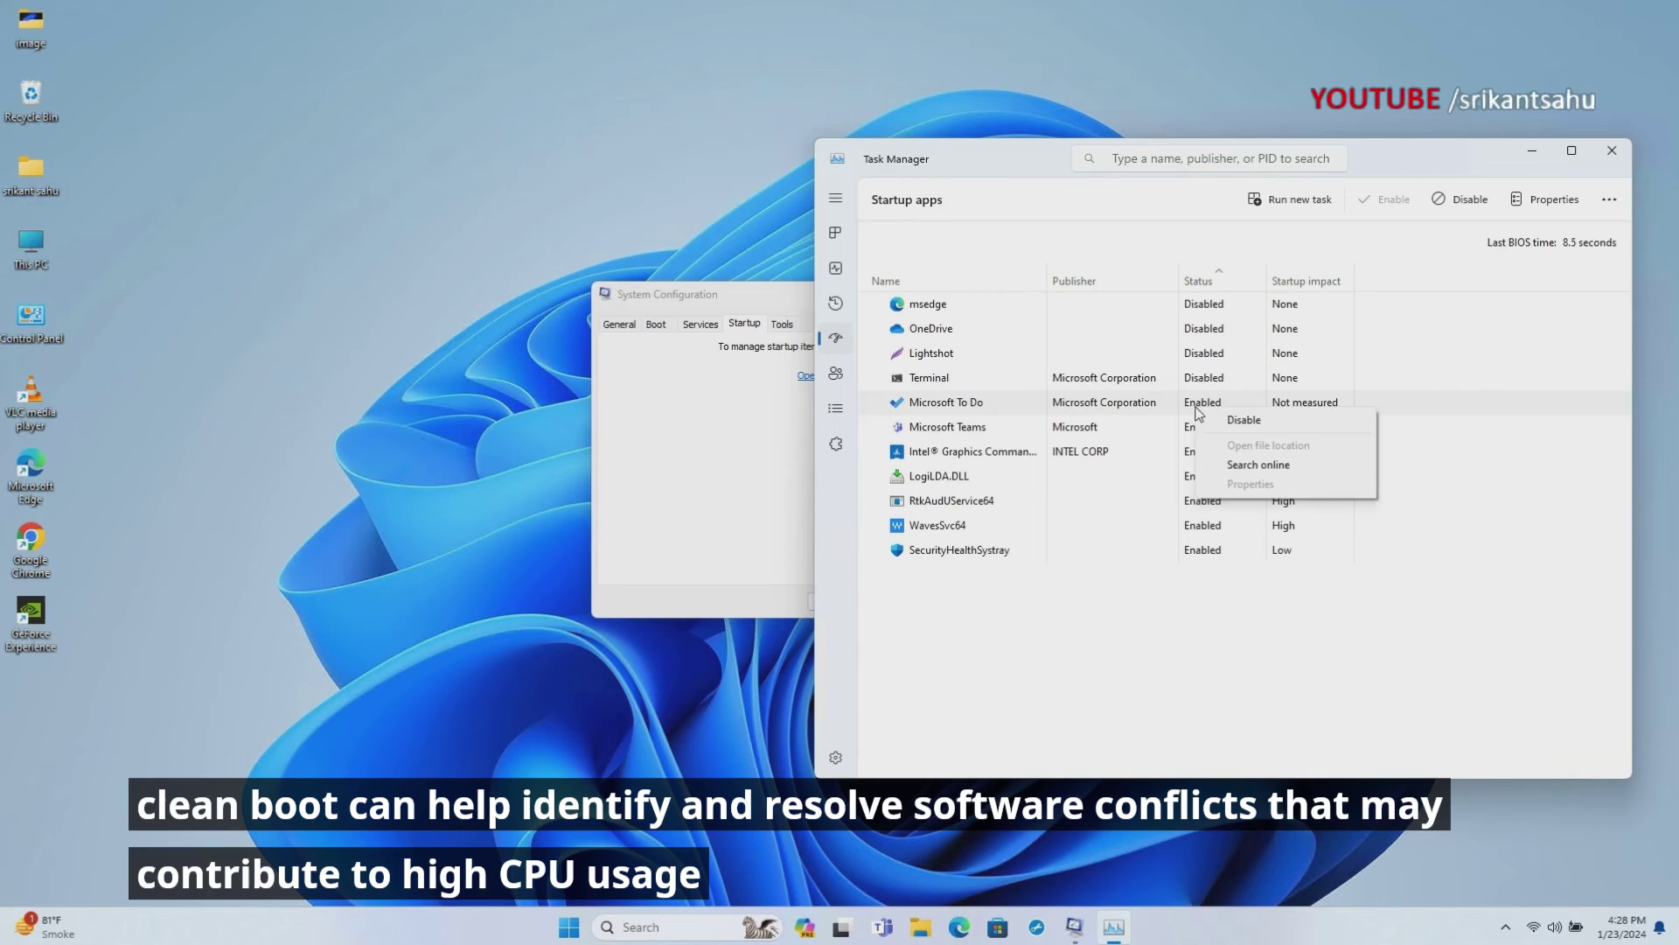
pyautogui.click(1241, 420)
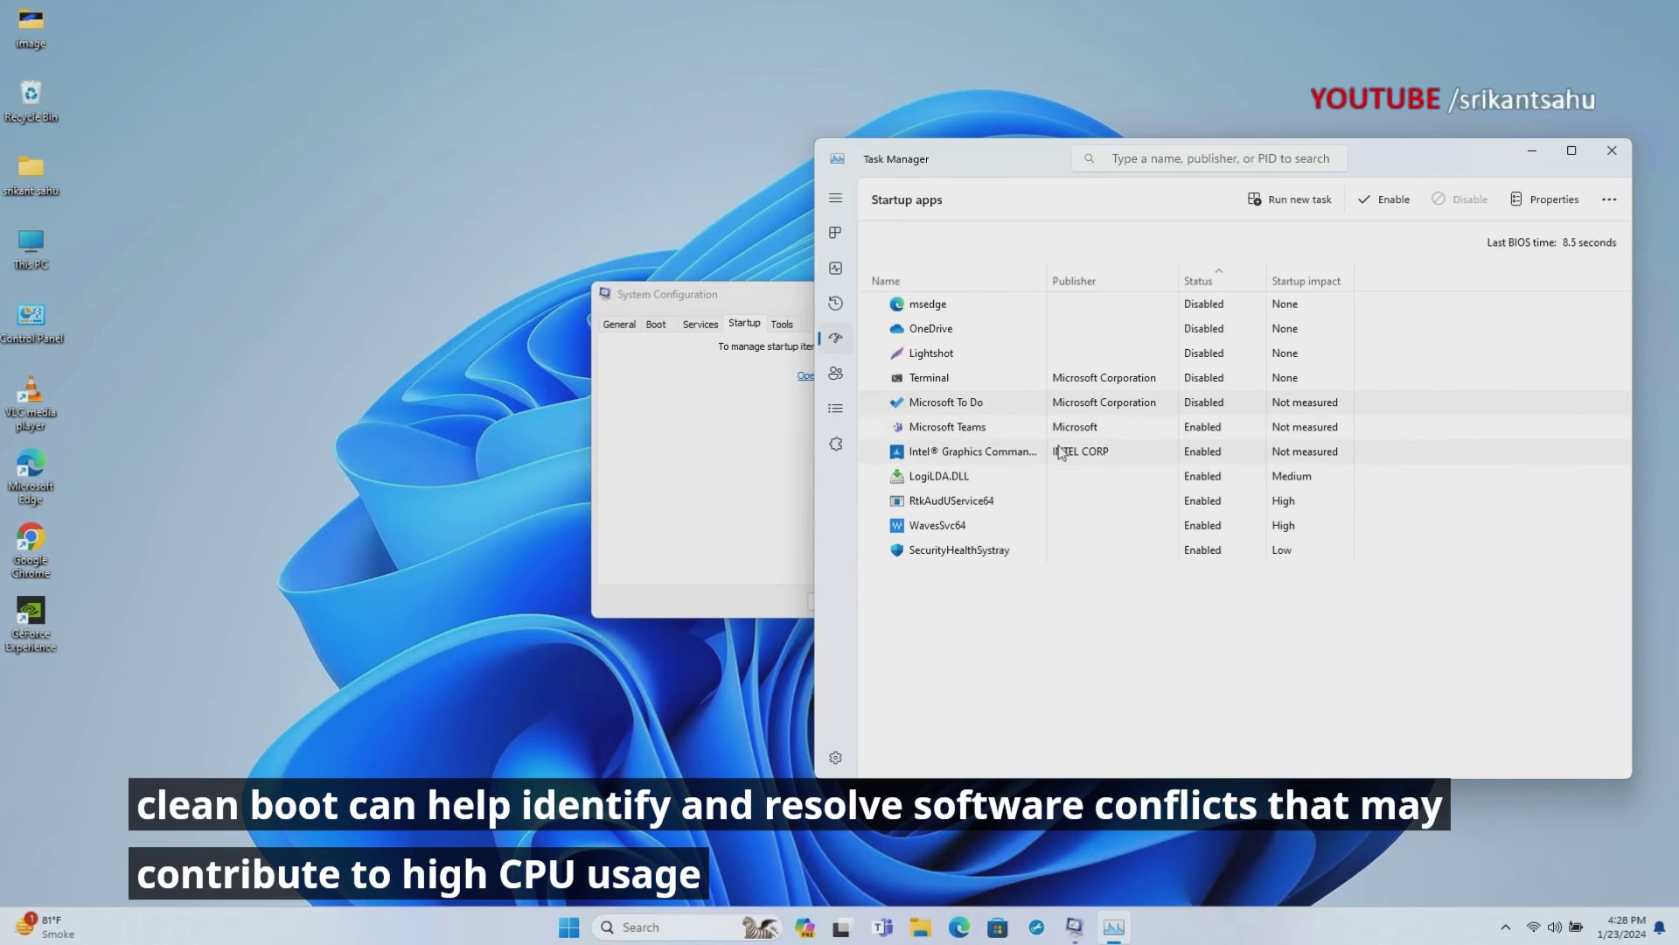
pyautogui.click(1207, 428)
pyautogui.rightClick(1207, 428)
pyautogui.click(1241, 449)
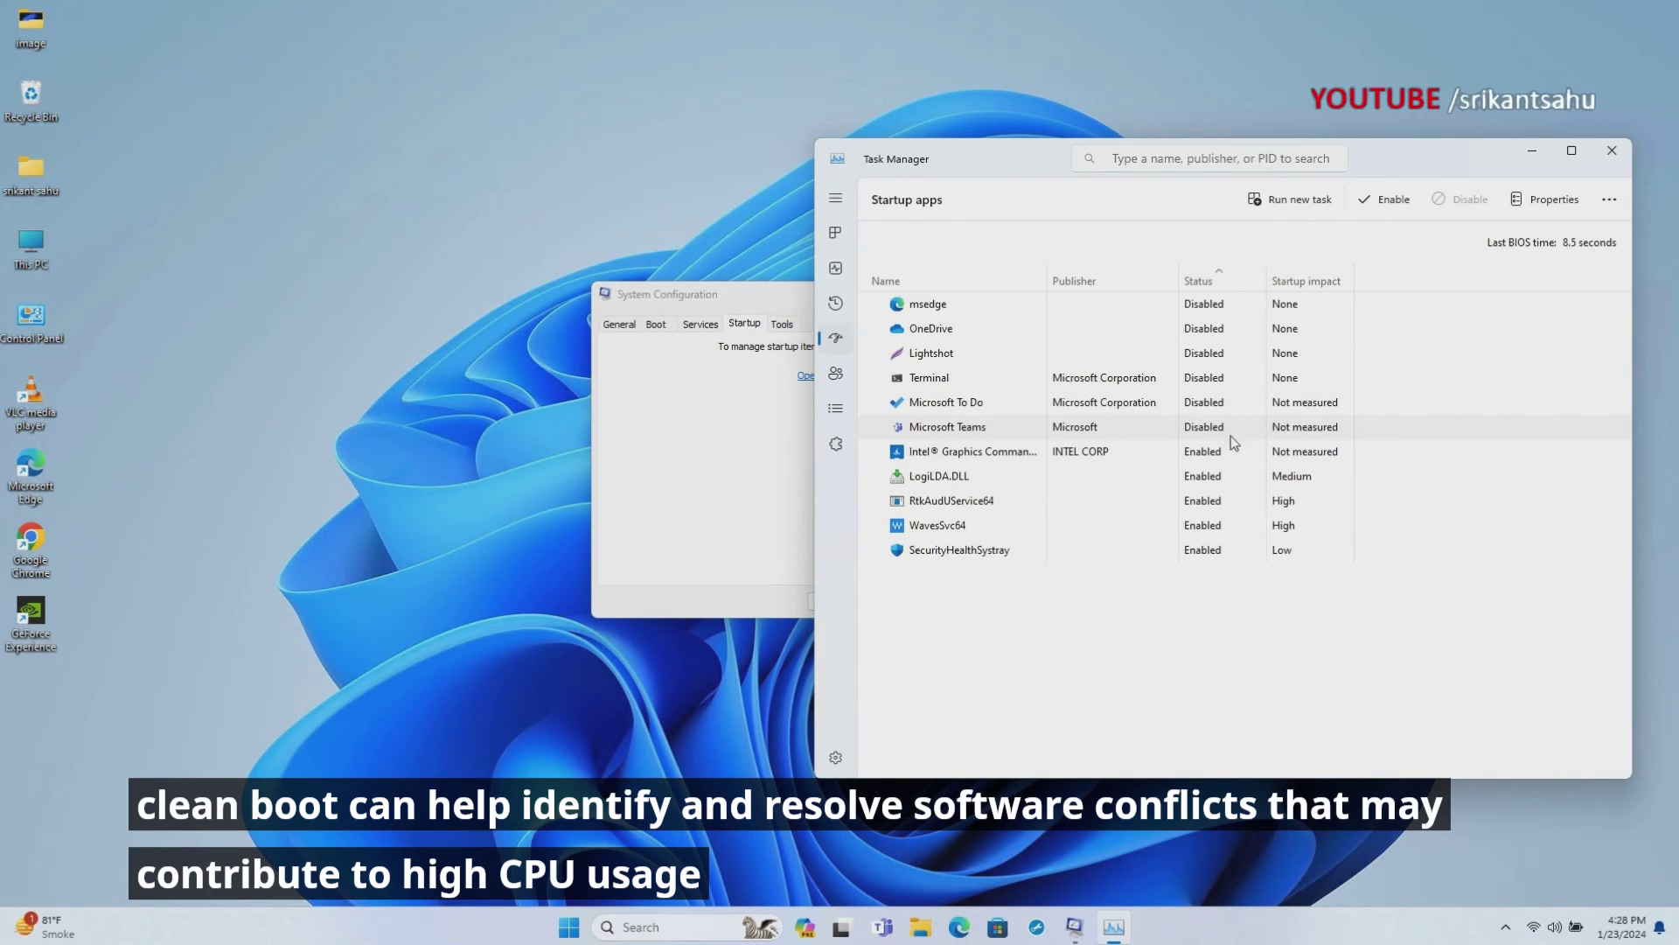
pyautogui.click(1612, 150)
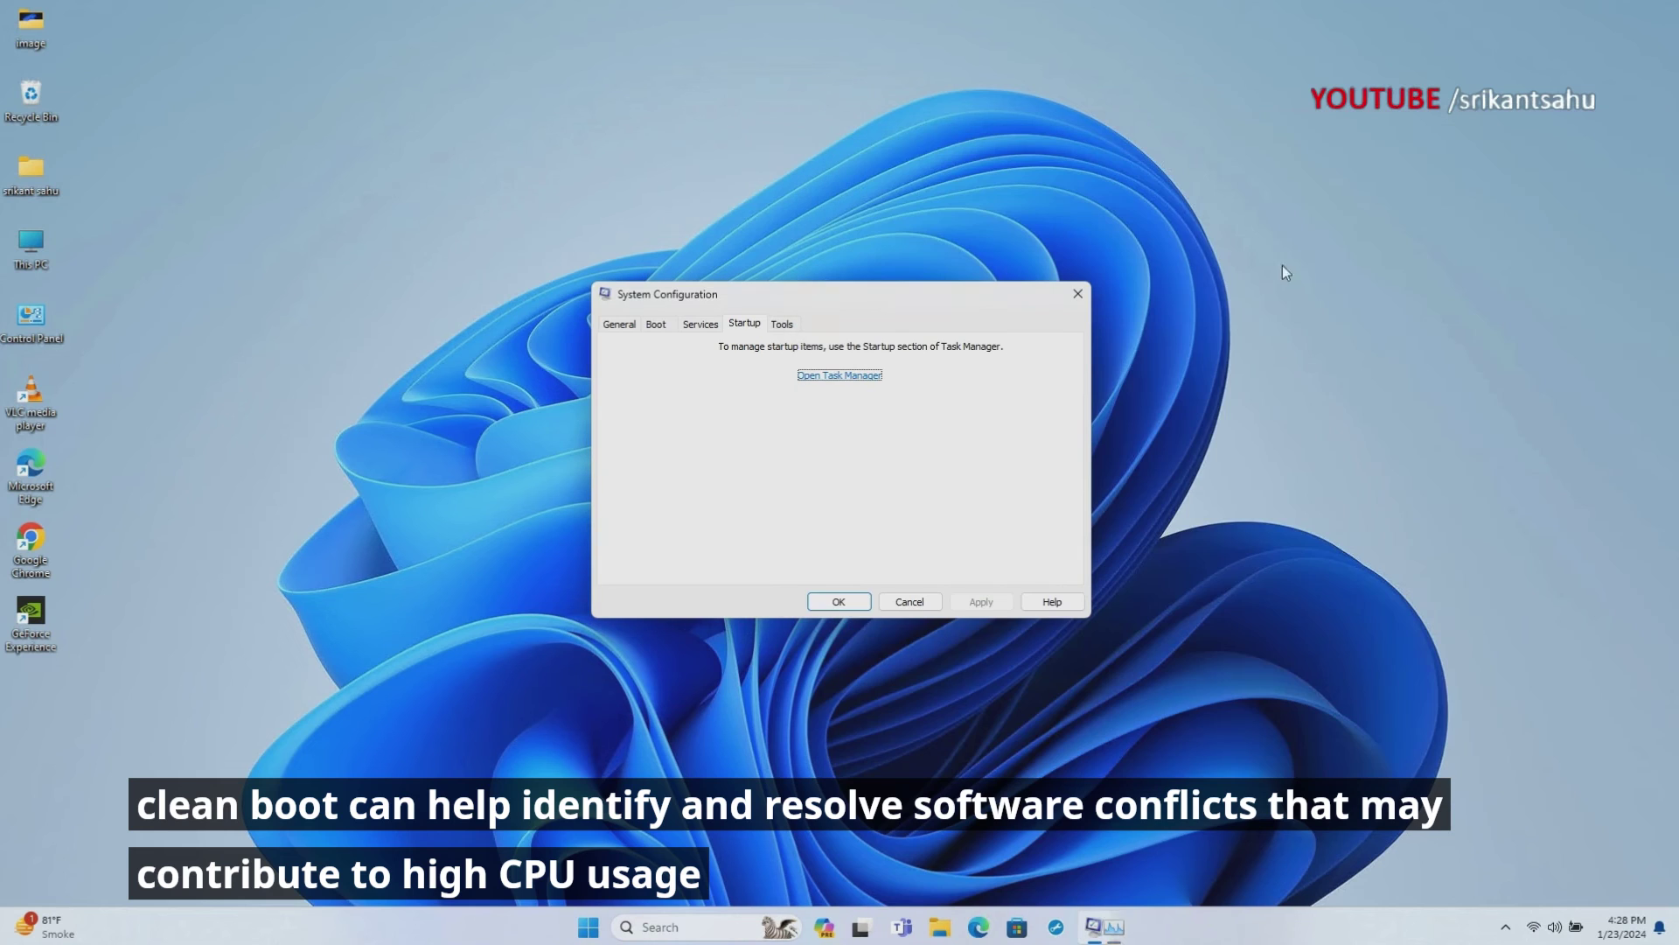
pyautogui.click(834, 602)
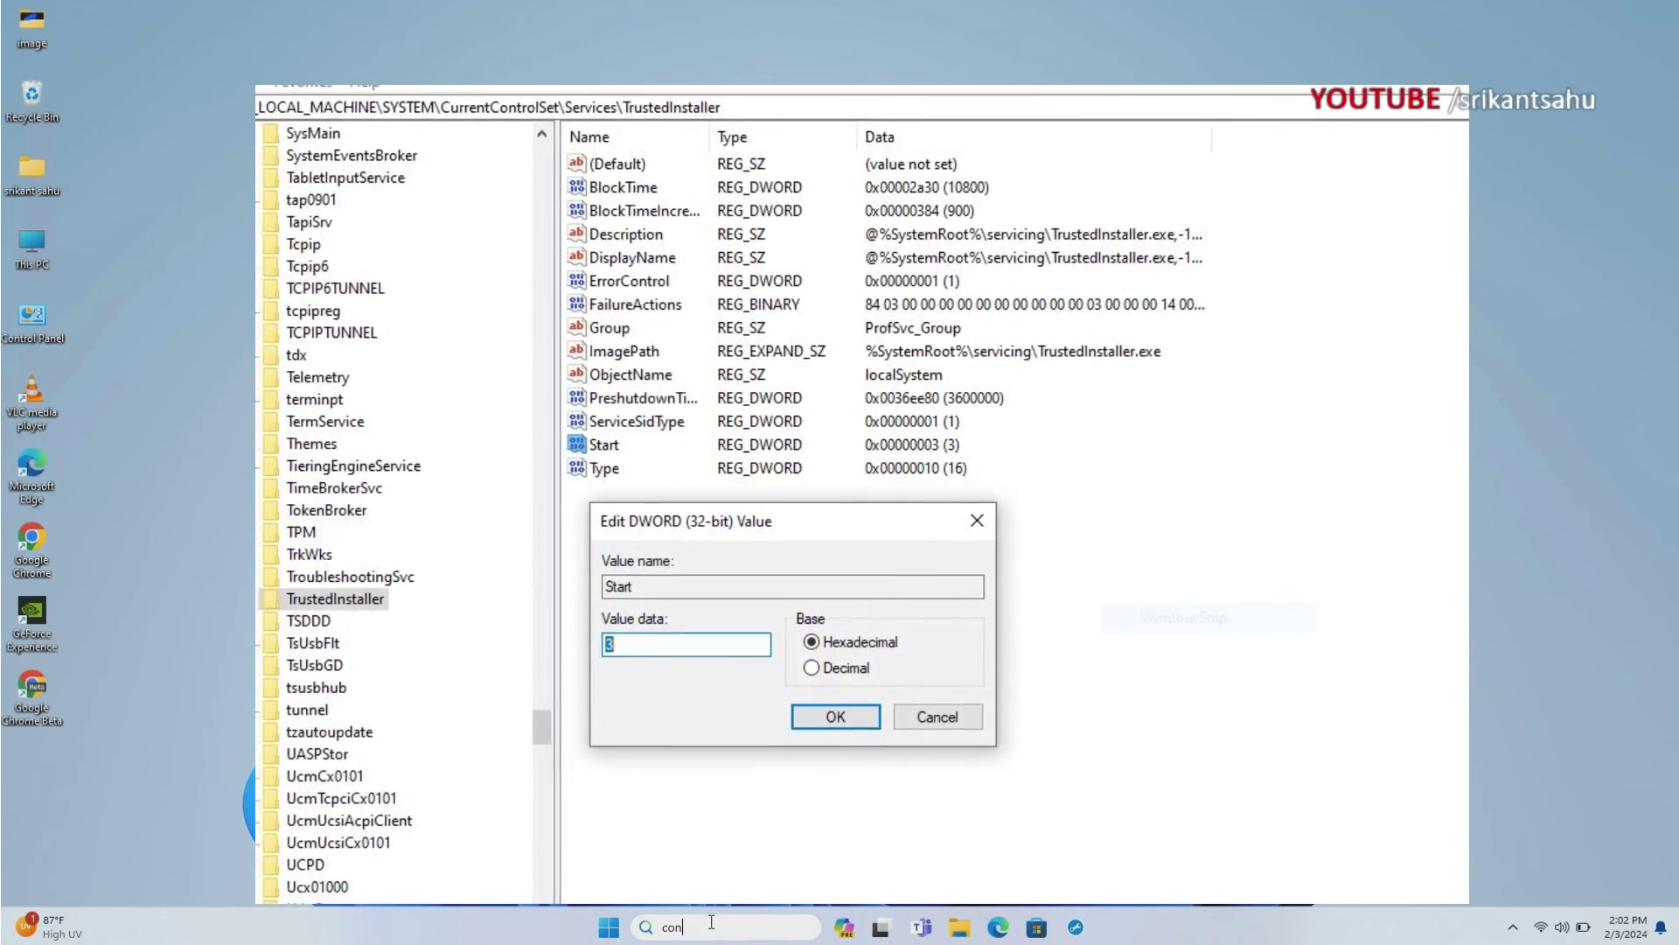
pyautogui.write('control')
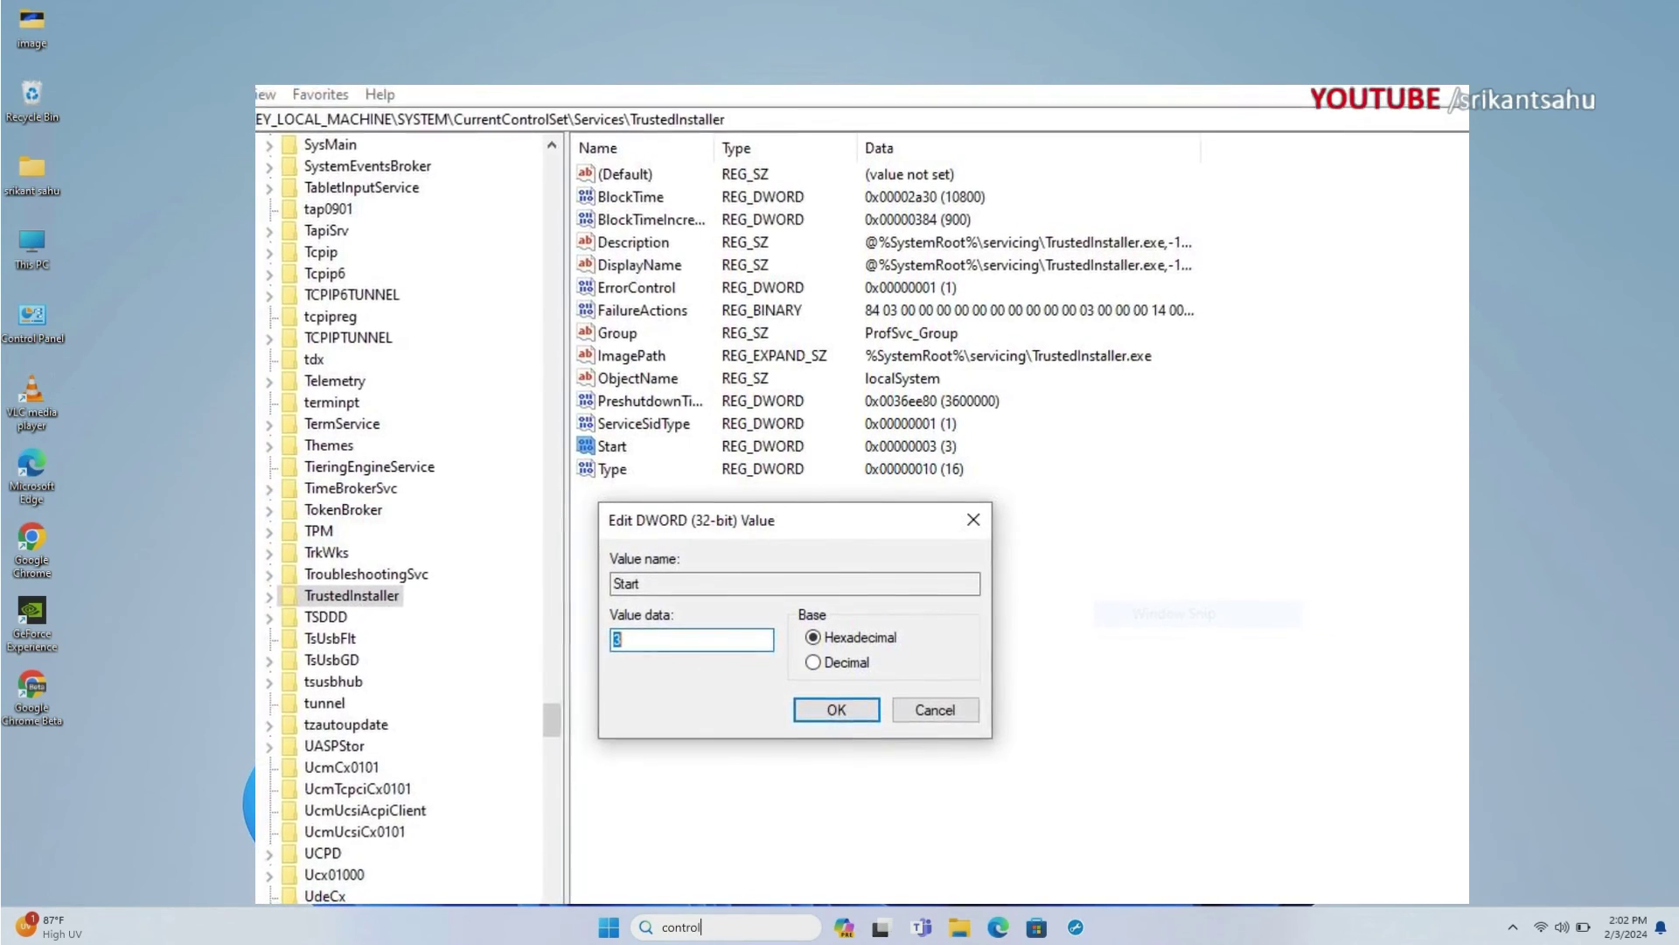